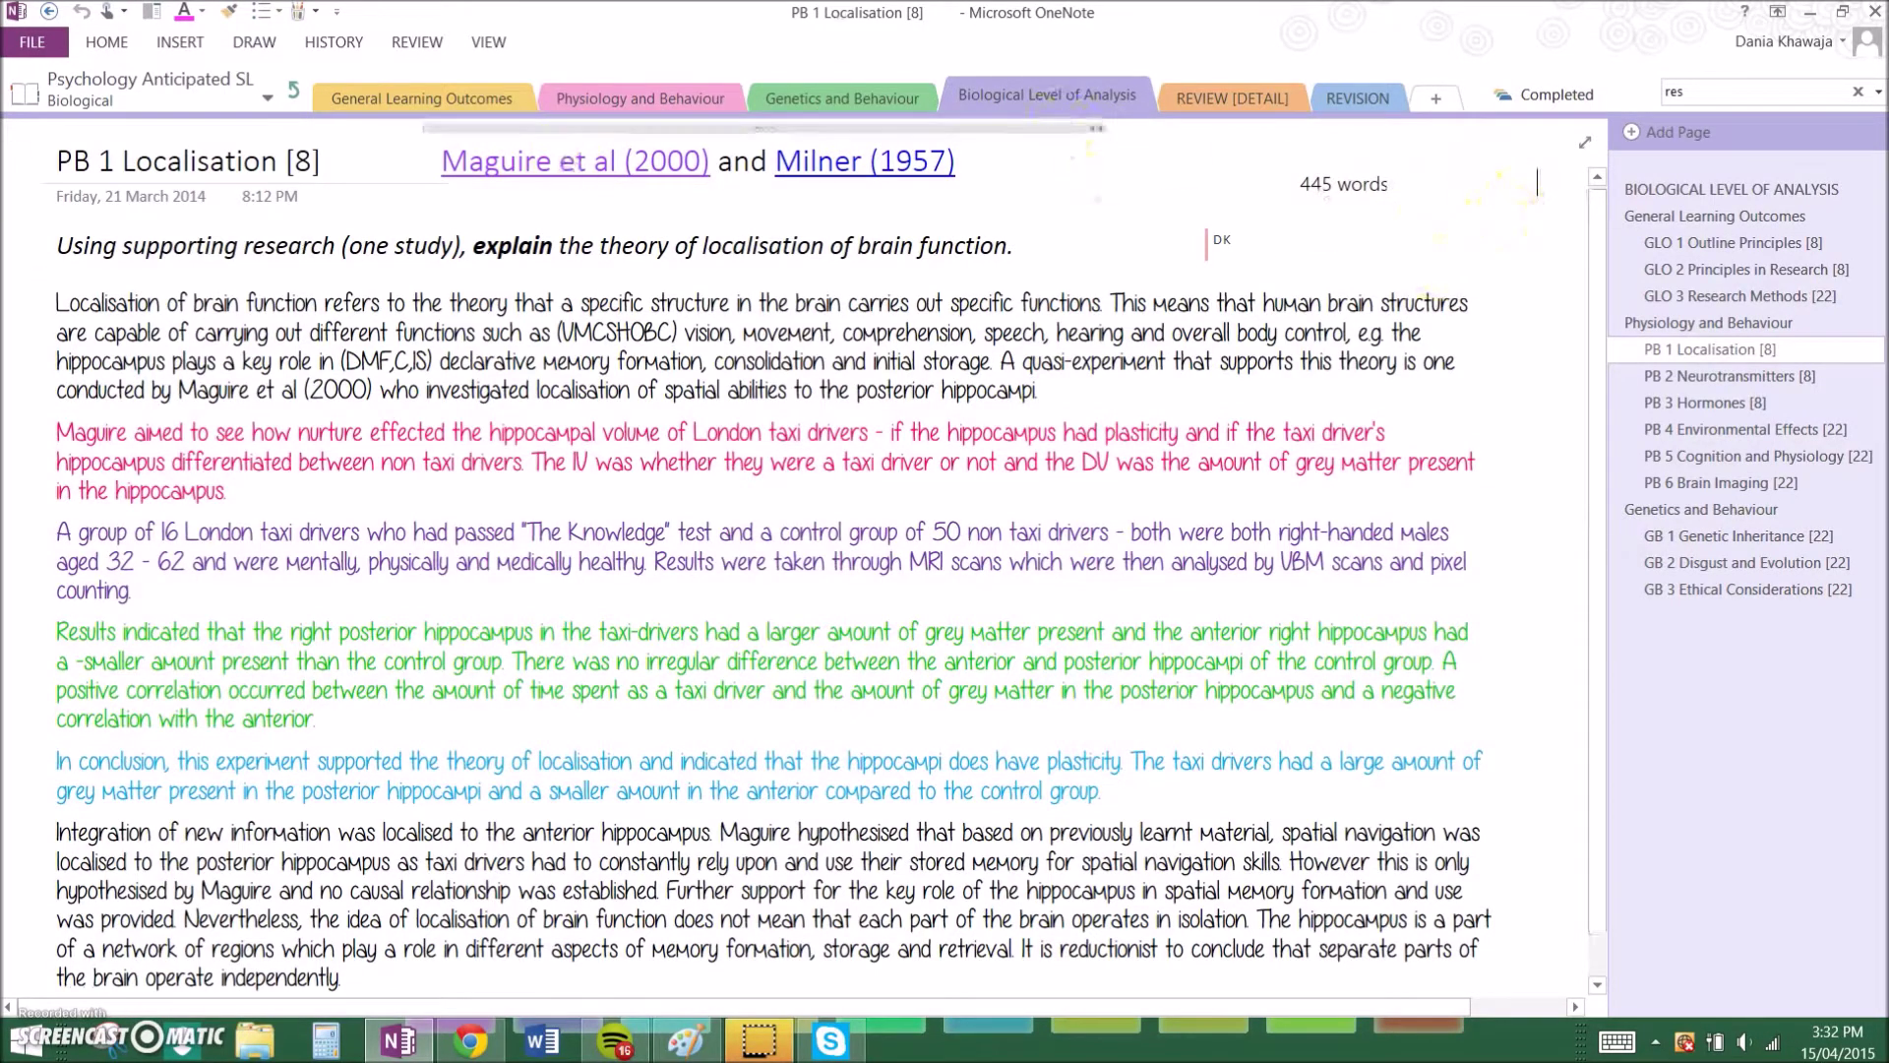
Browse the Physiology and Behaviour and Biological Level of Analysis sections.
{"action": "left_click", "coordinate": [645, 96]}
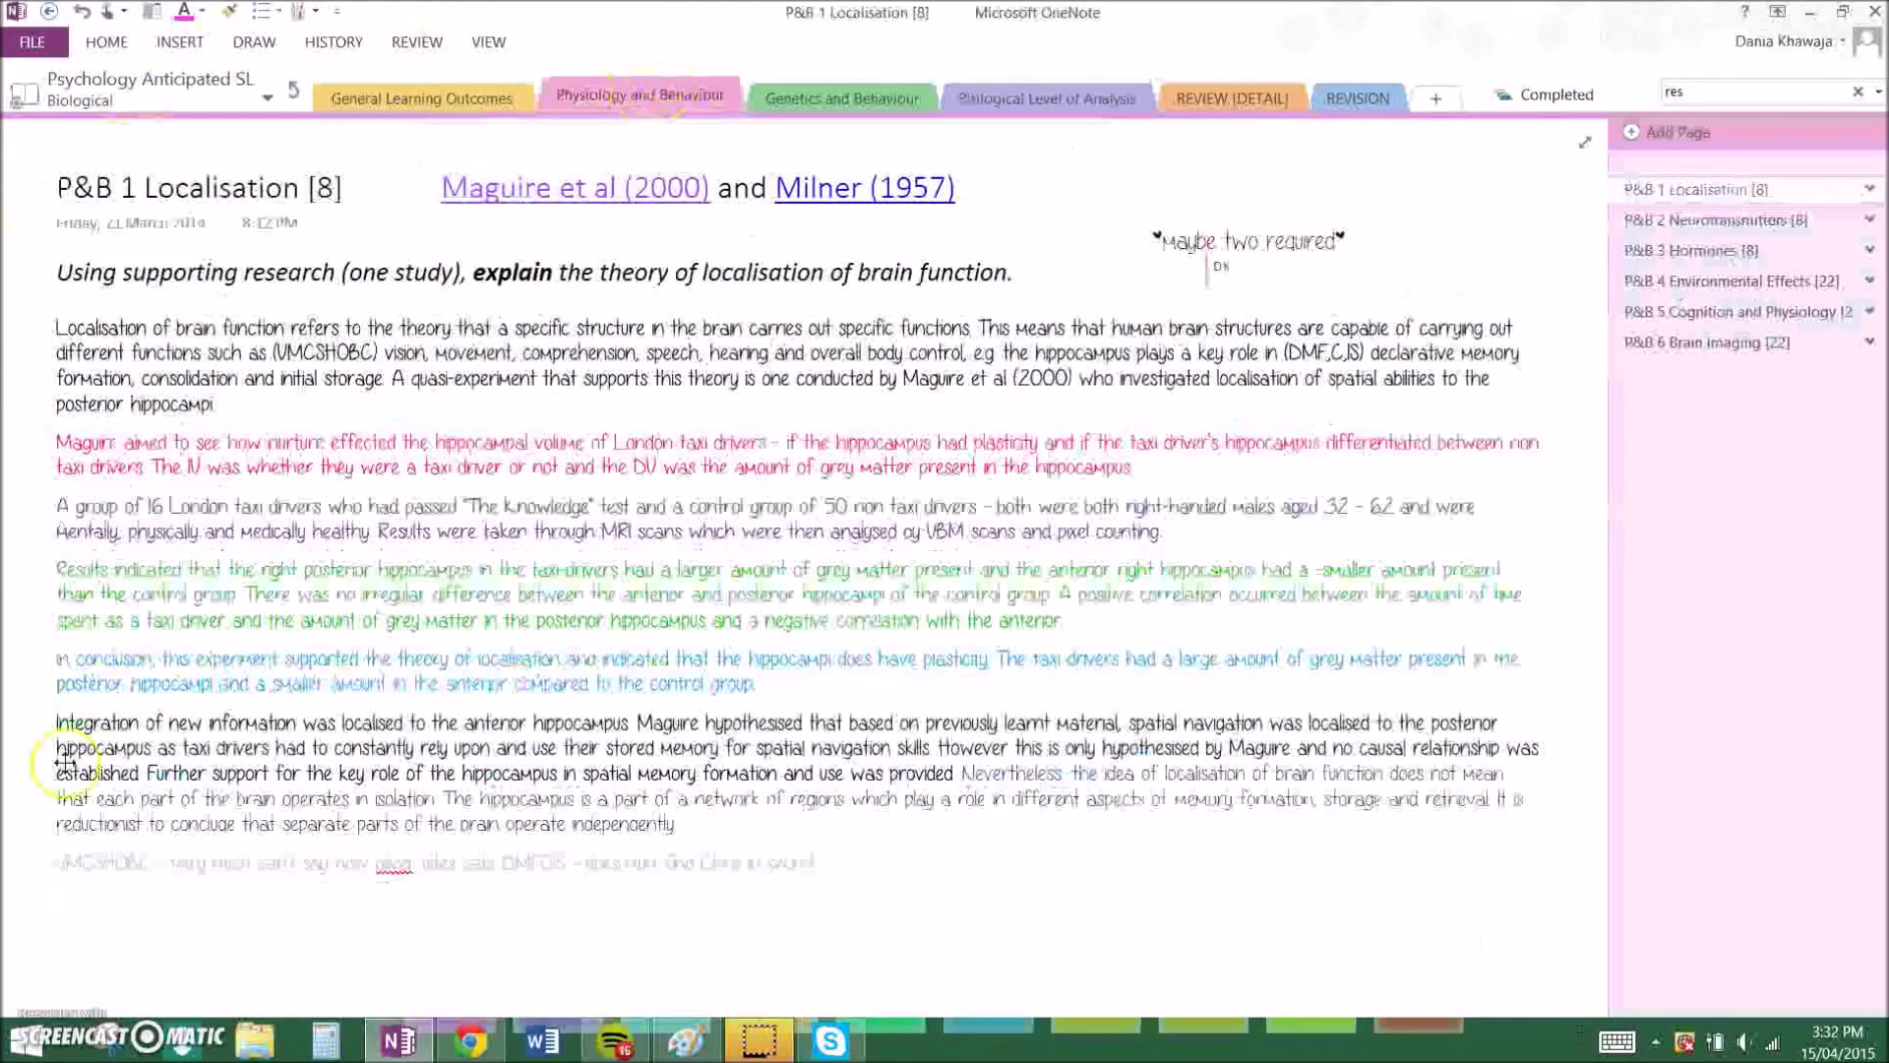
{"action": "left_click", "coordinate": [1074, 97]}
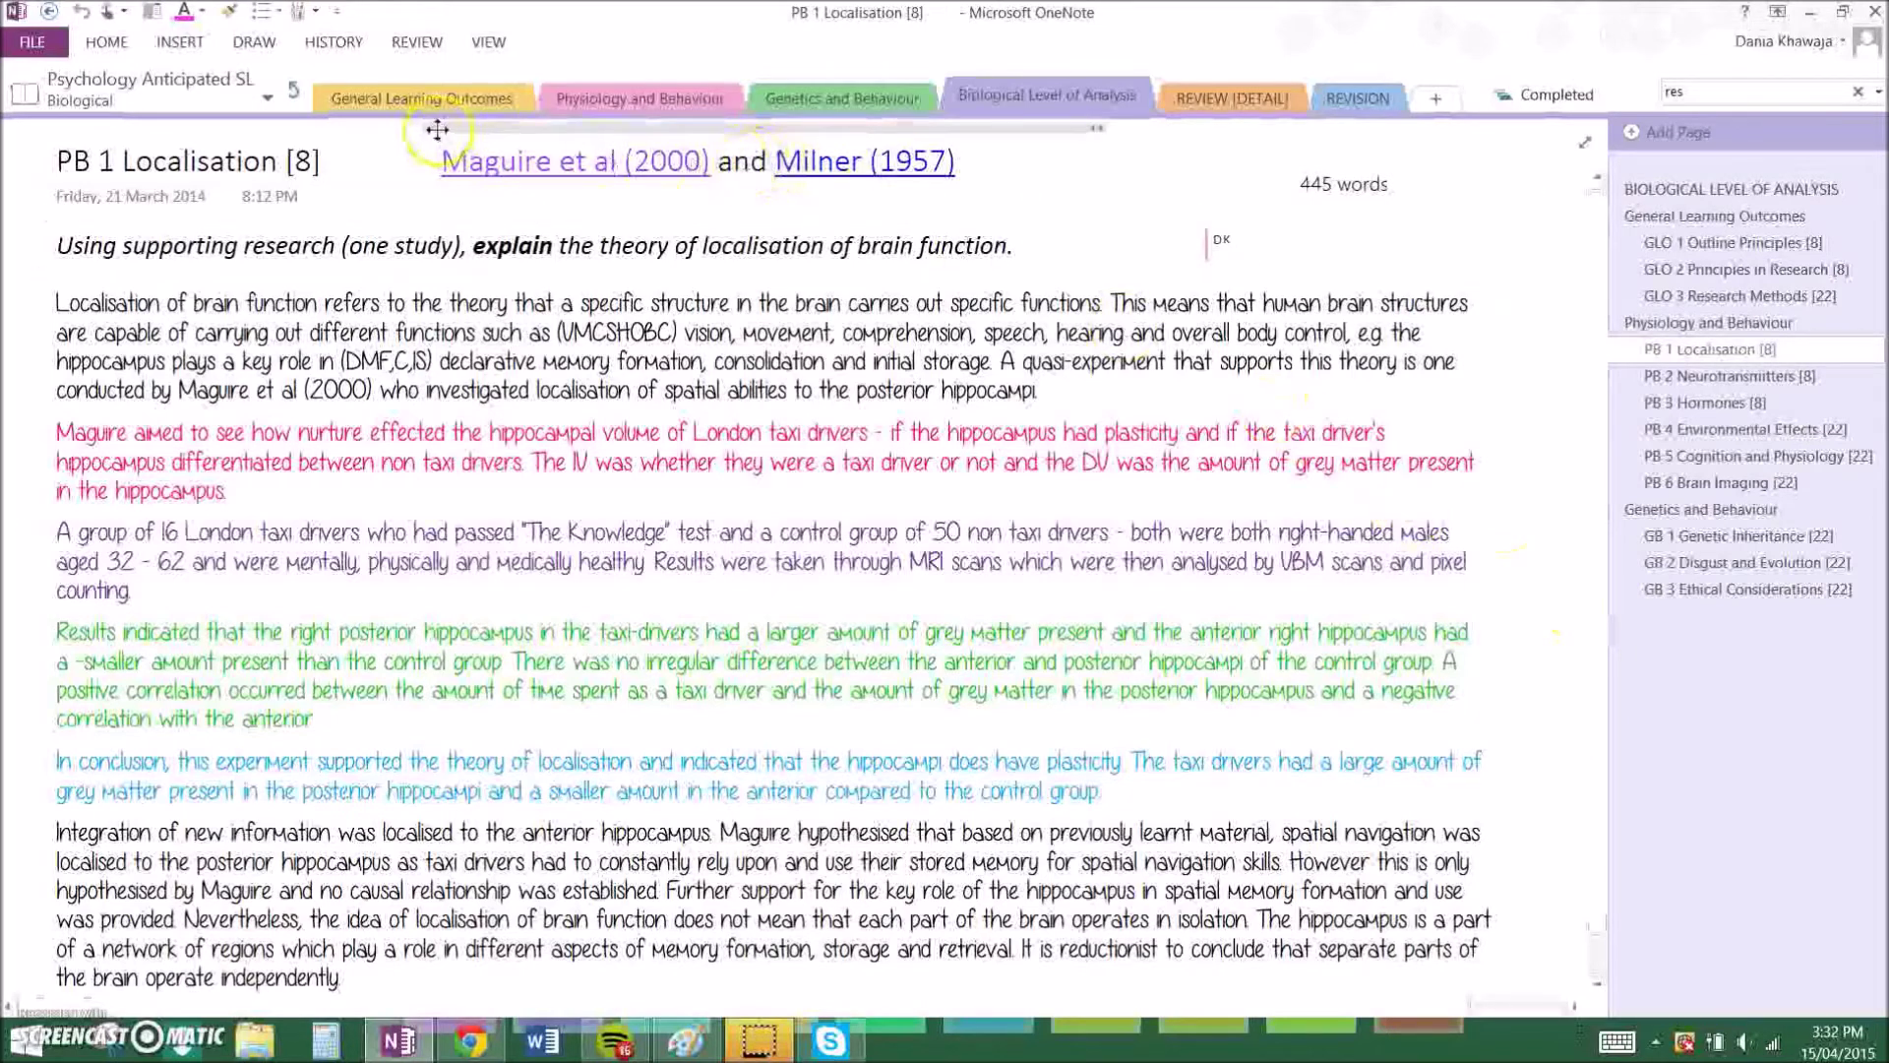
{"action": "left_click", "coordinate": [1315, 209]}
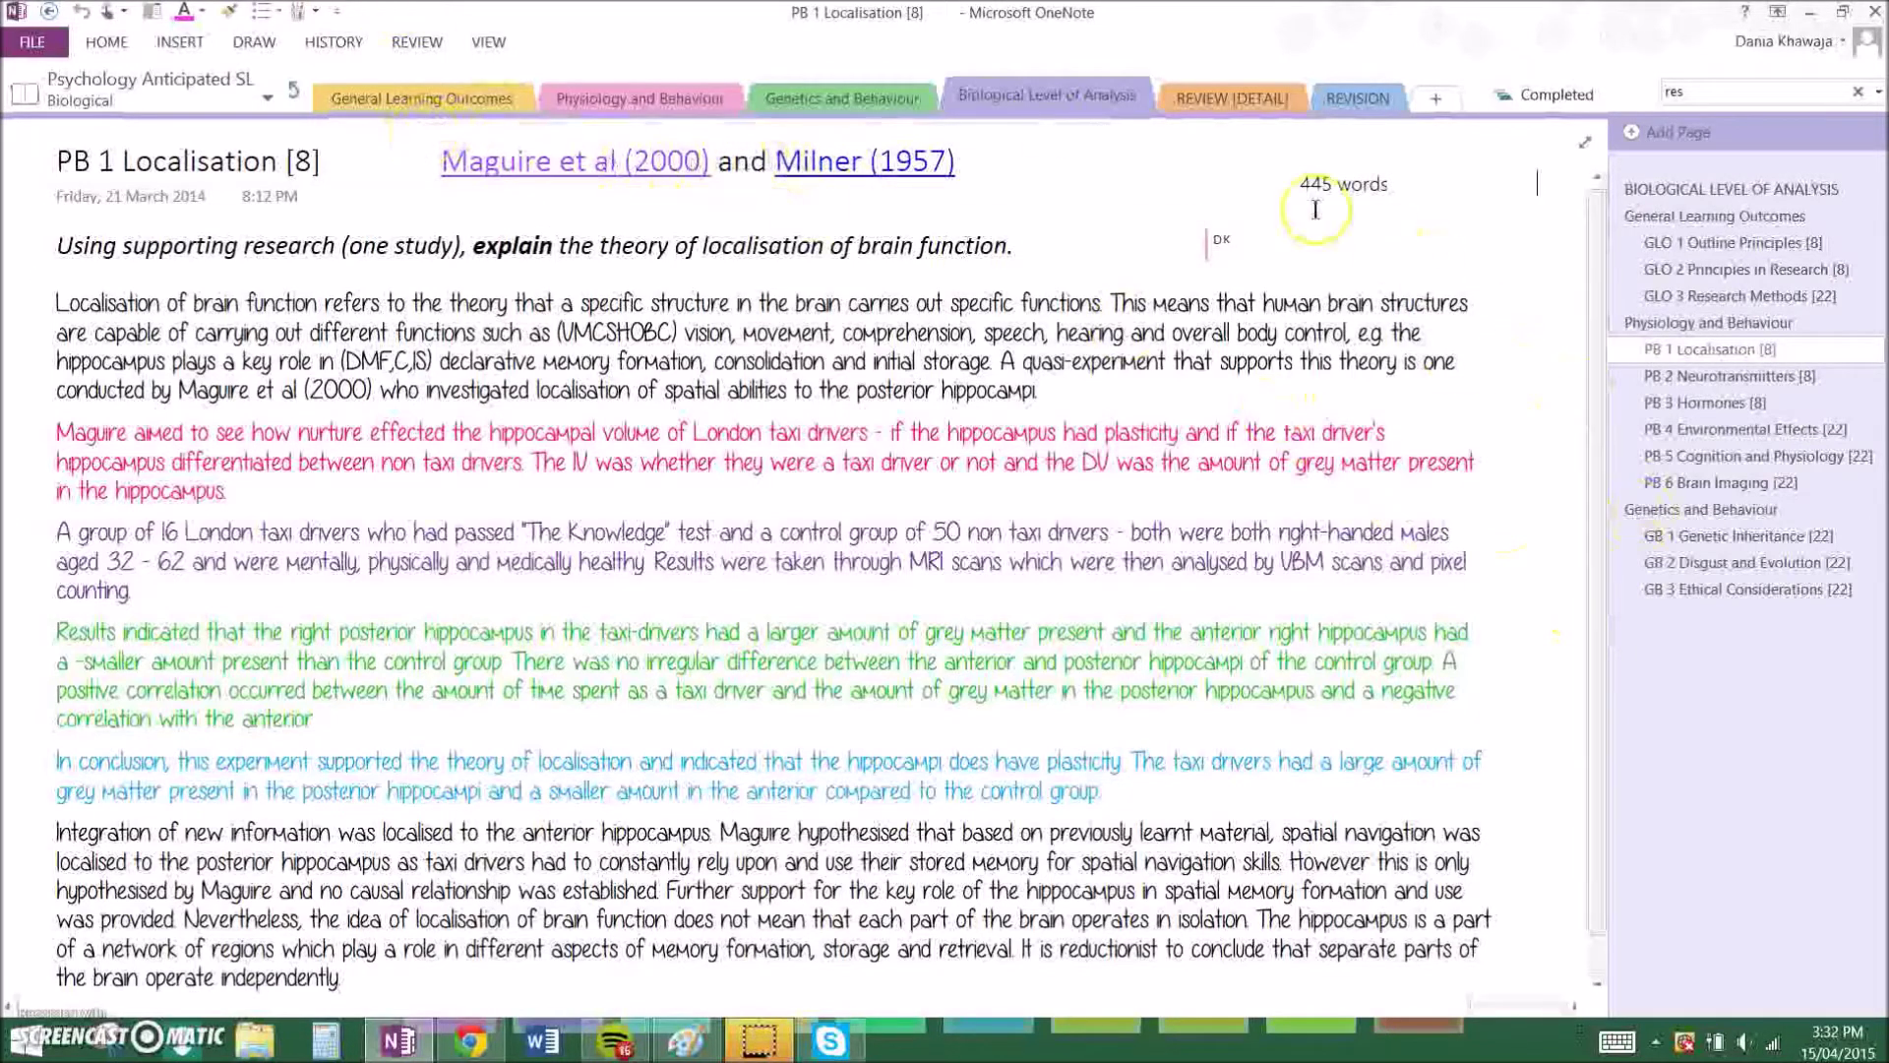
{"action": "left_click", "coordinate": [1023, 146]}
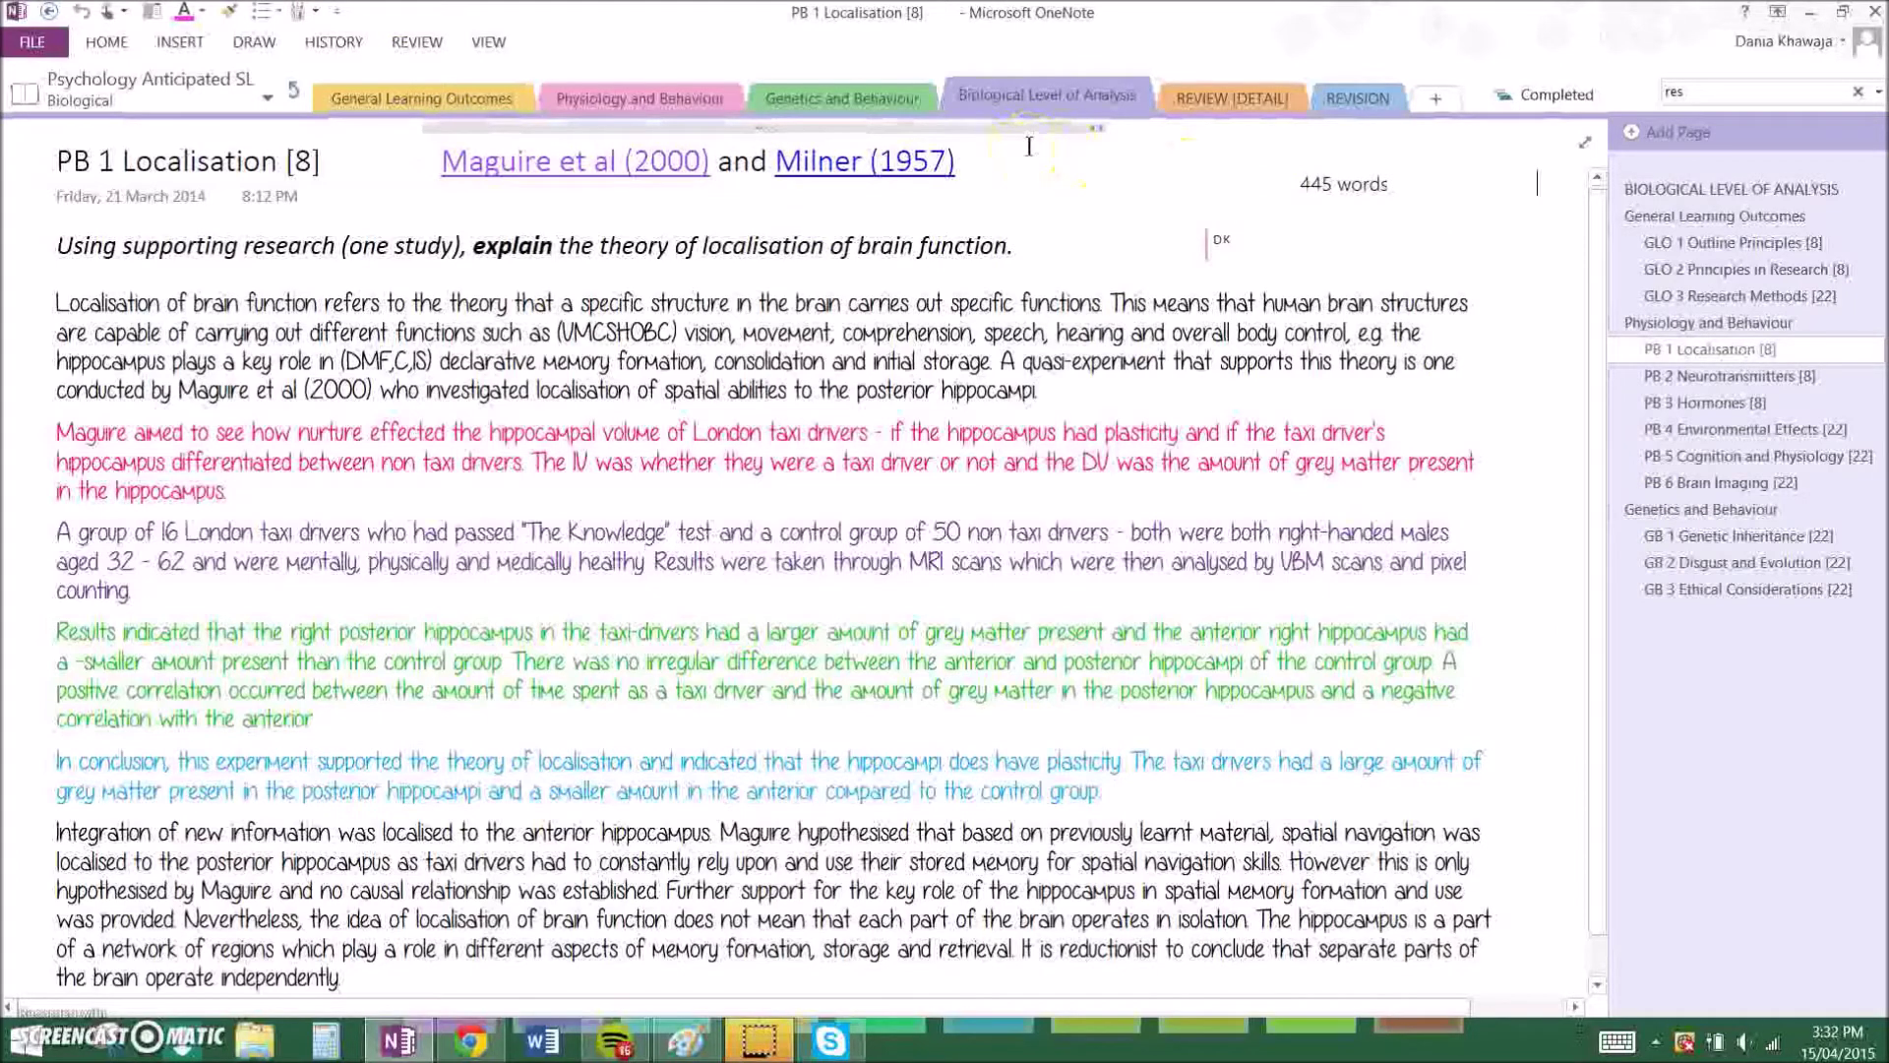
{"action": "left_click", "coordinate": [408, 413]}
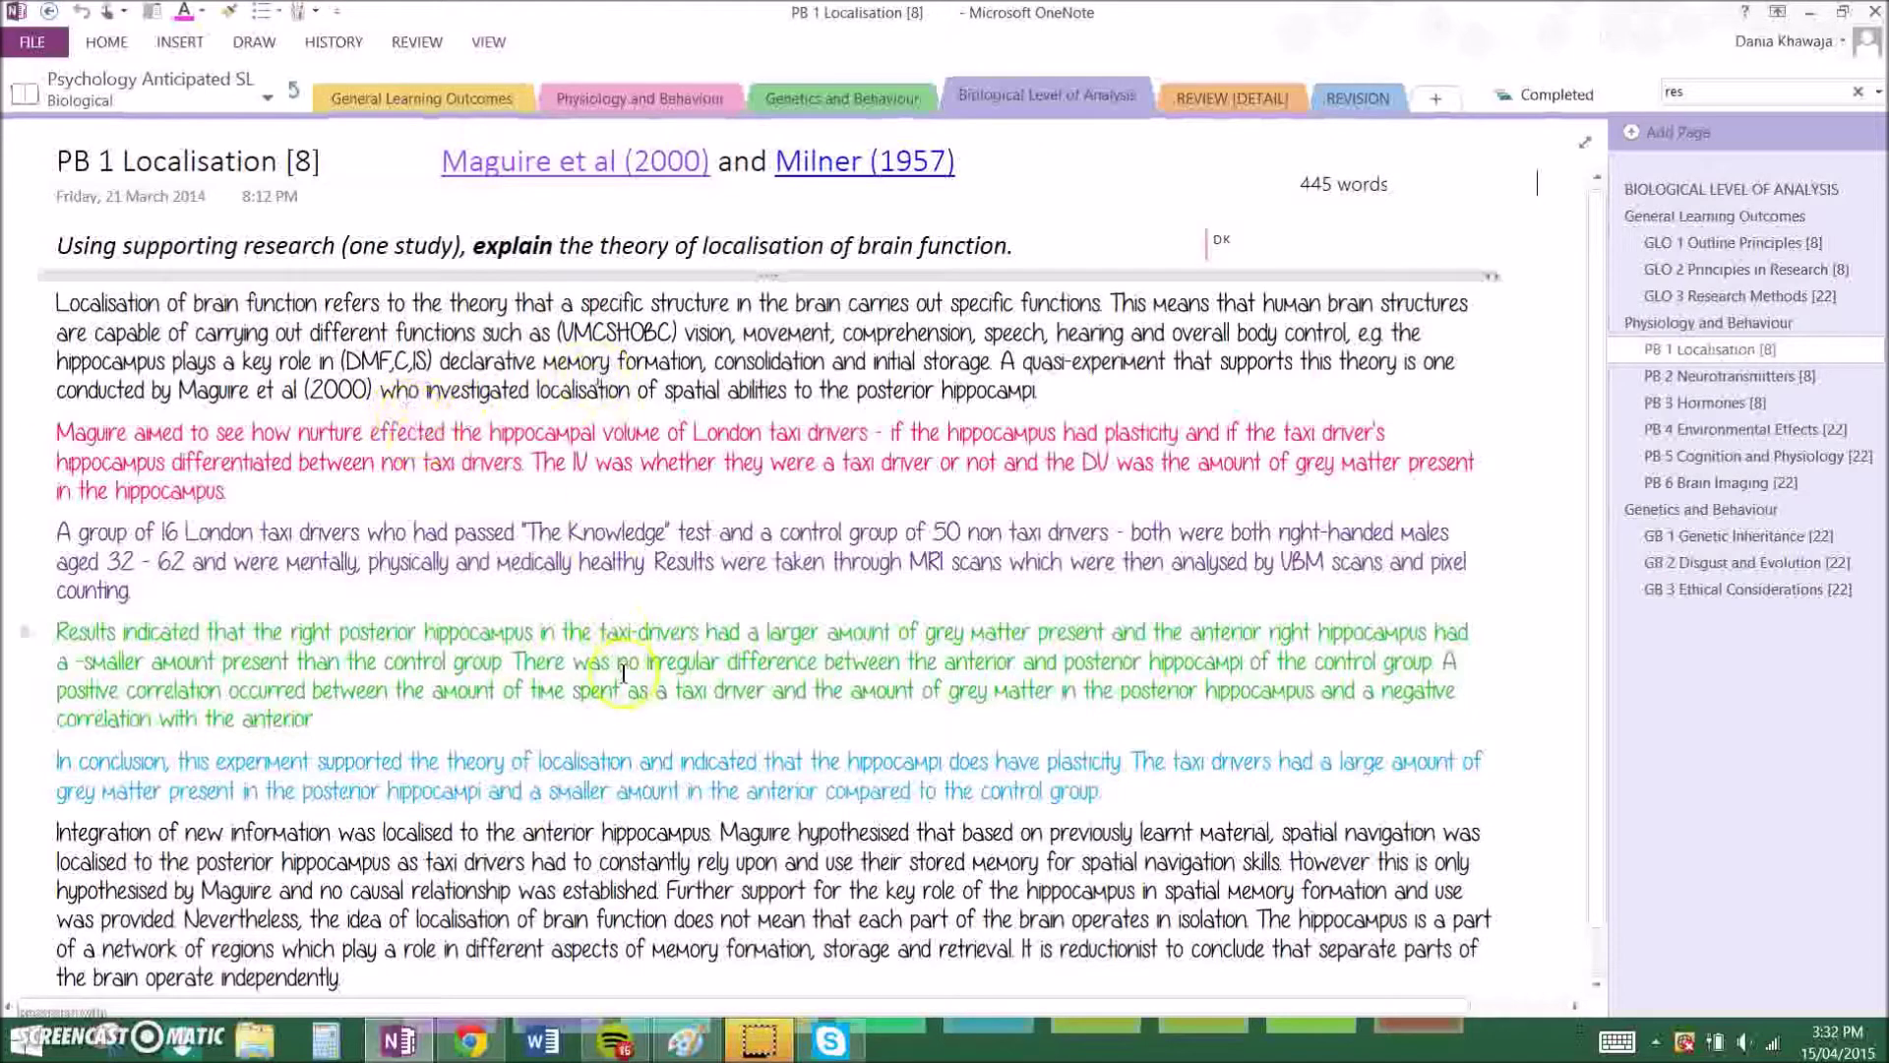
{"action": "left_click", "coordinate": [738, 254]}
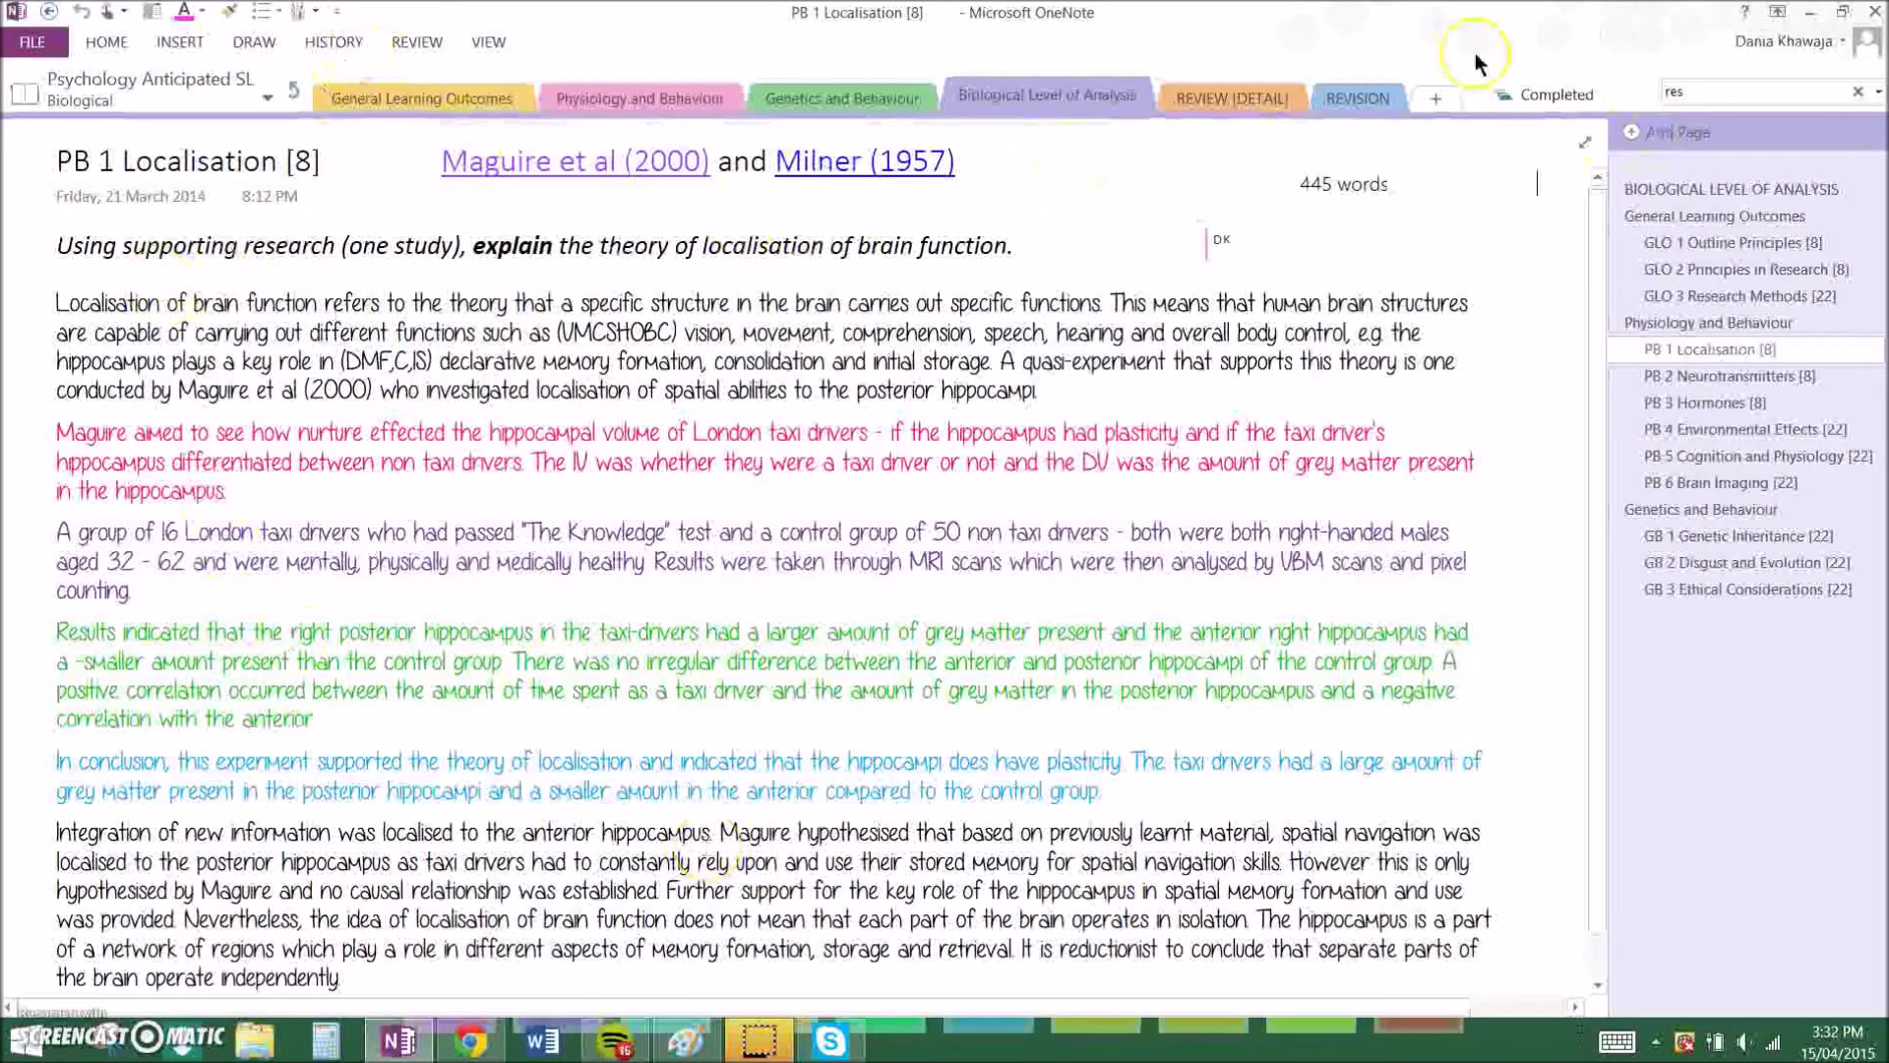
Switch to the REVIEW [DETAIL] section and open its PB 1 page.
{"action": "left_click", "coordinate": [1202, 91]}
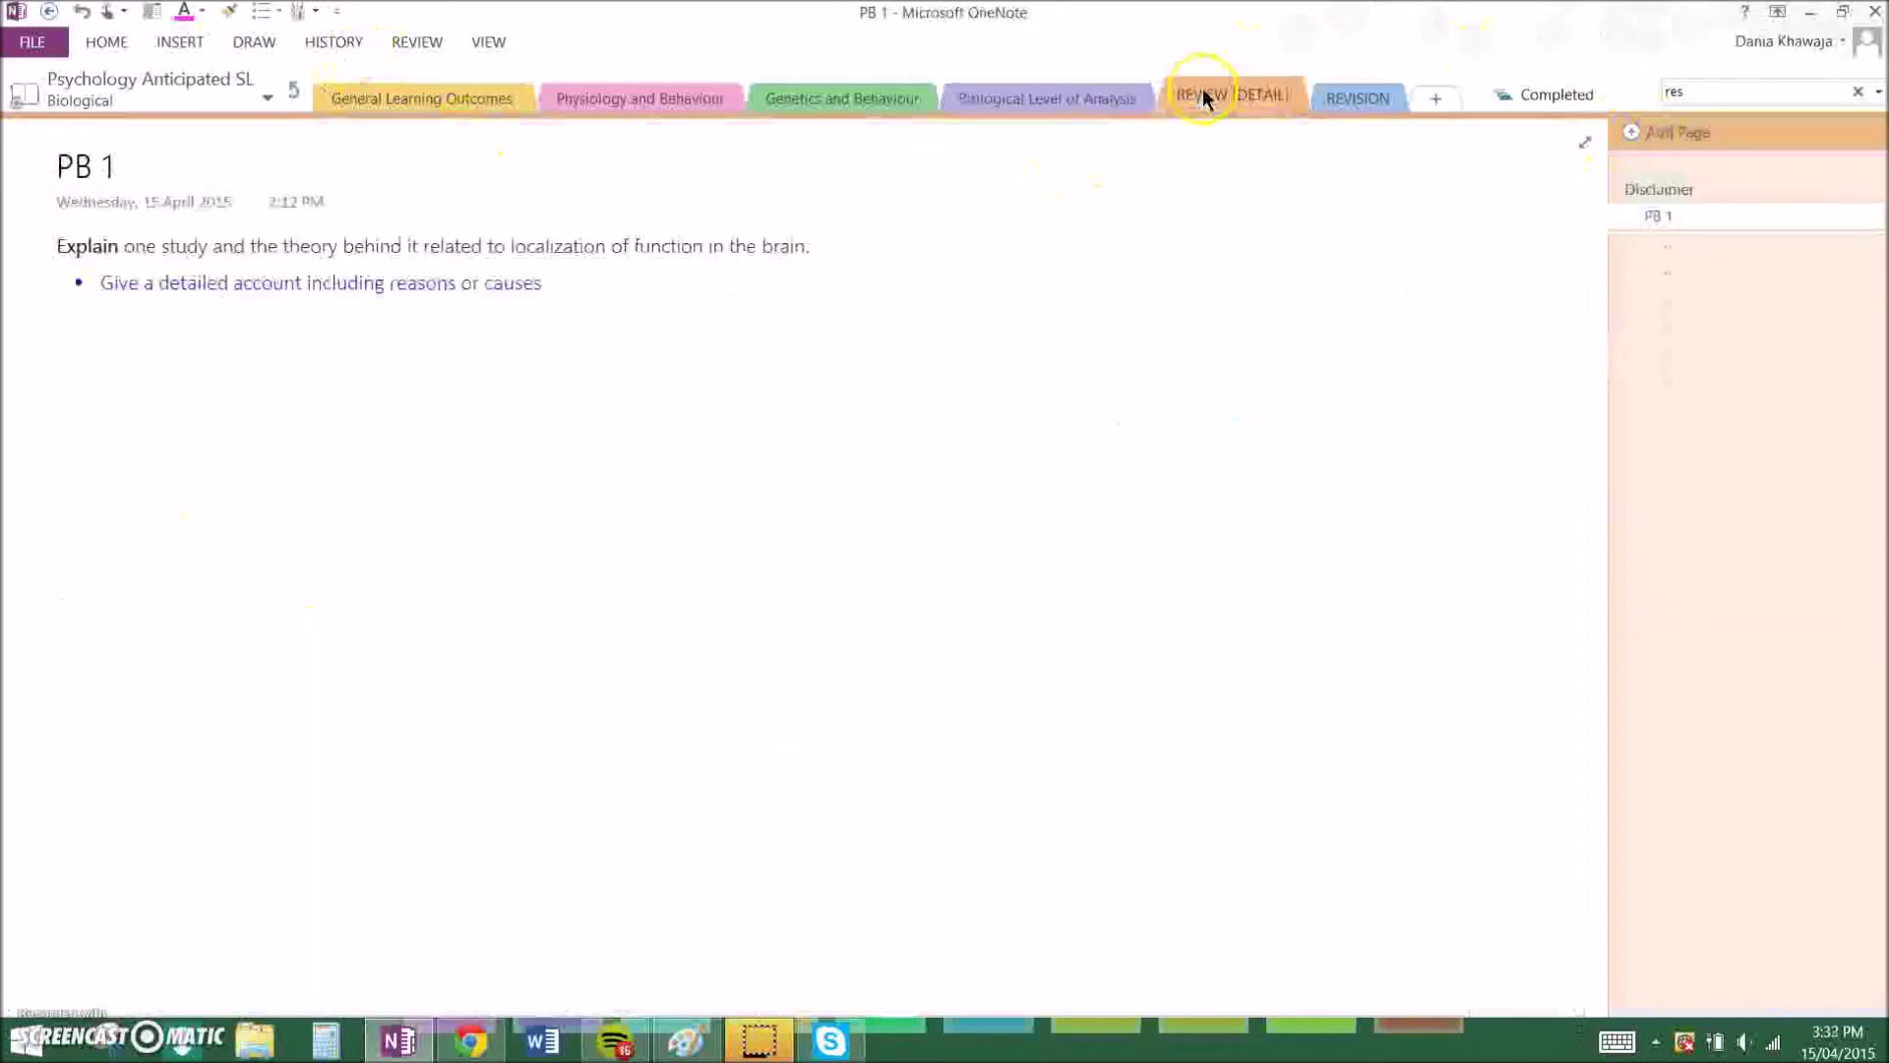
{"action": "left_click", "coordinate": [1663, 188]}
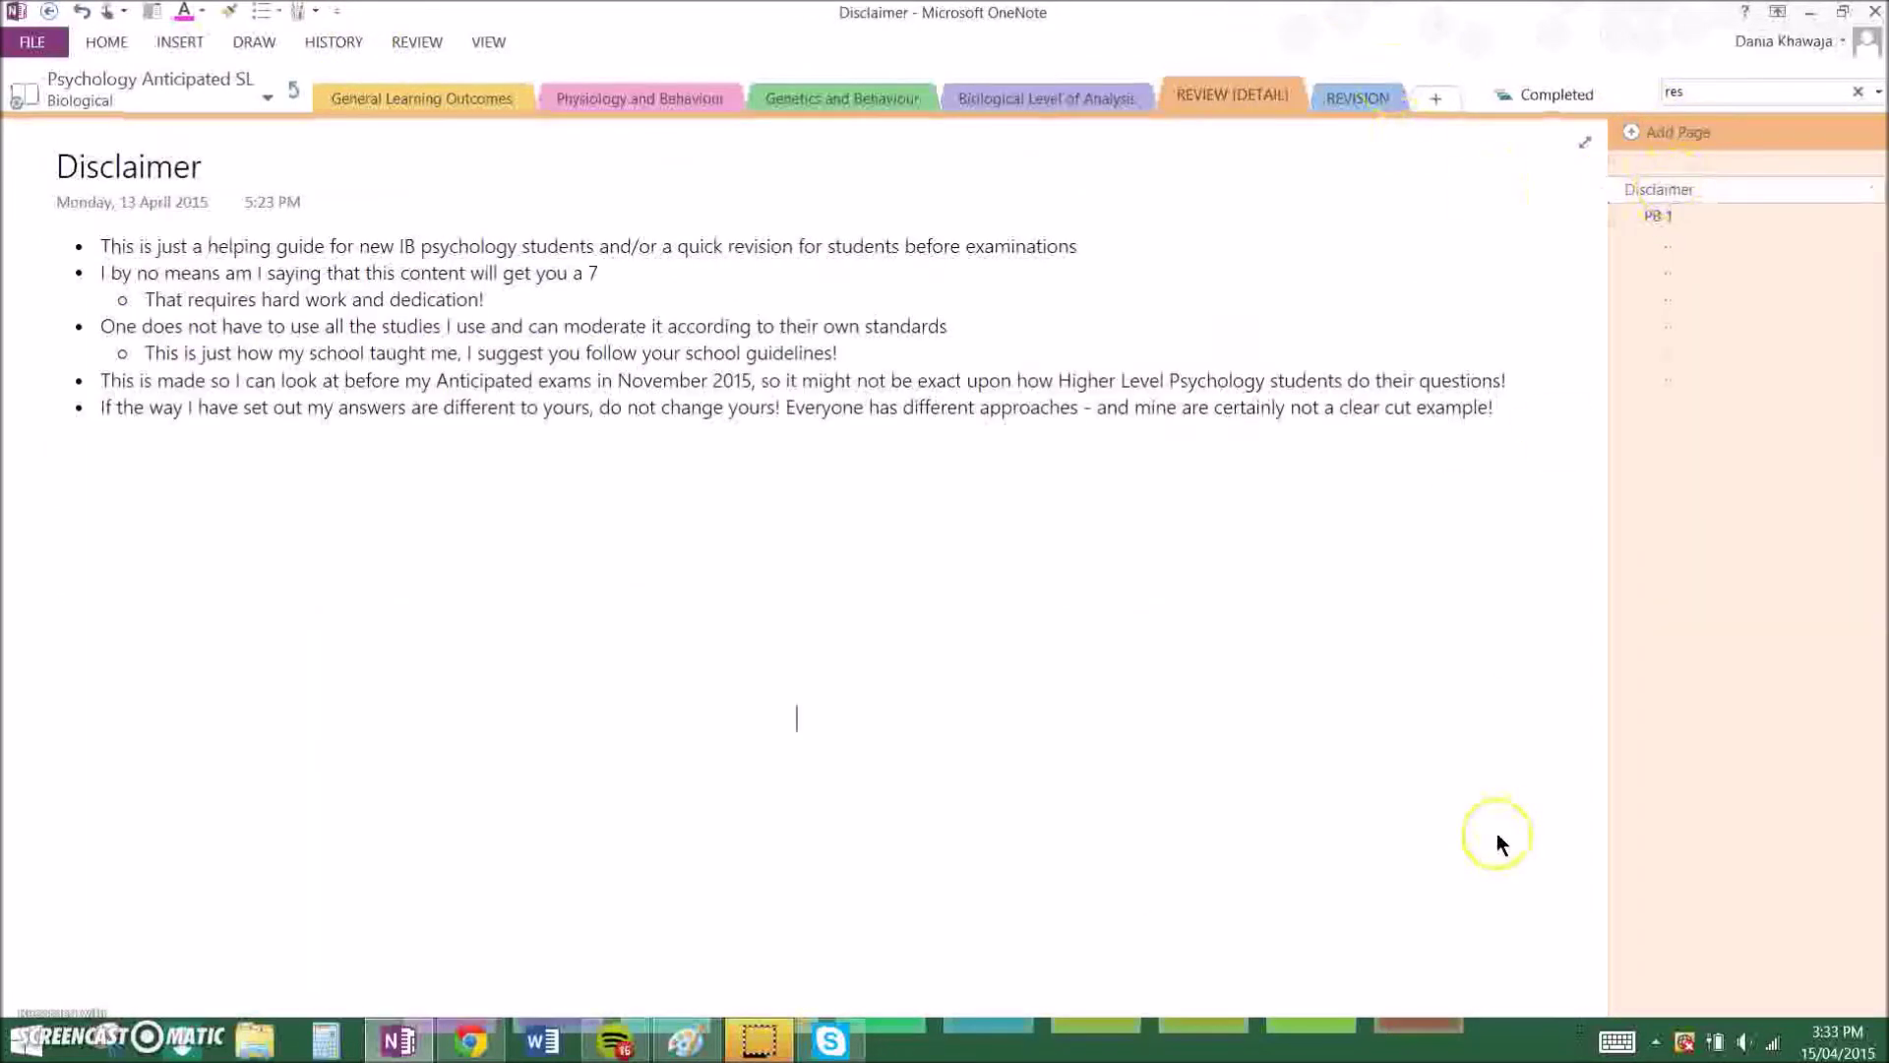
{"action": "left_click", "coordinate": [1659, 216]}
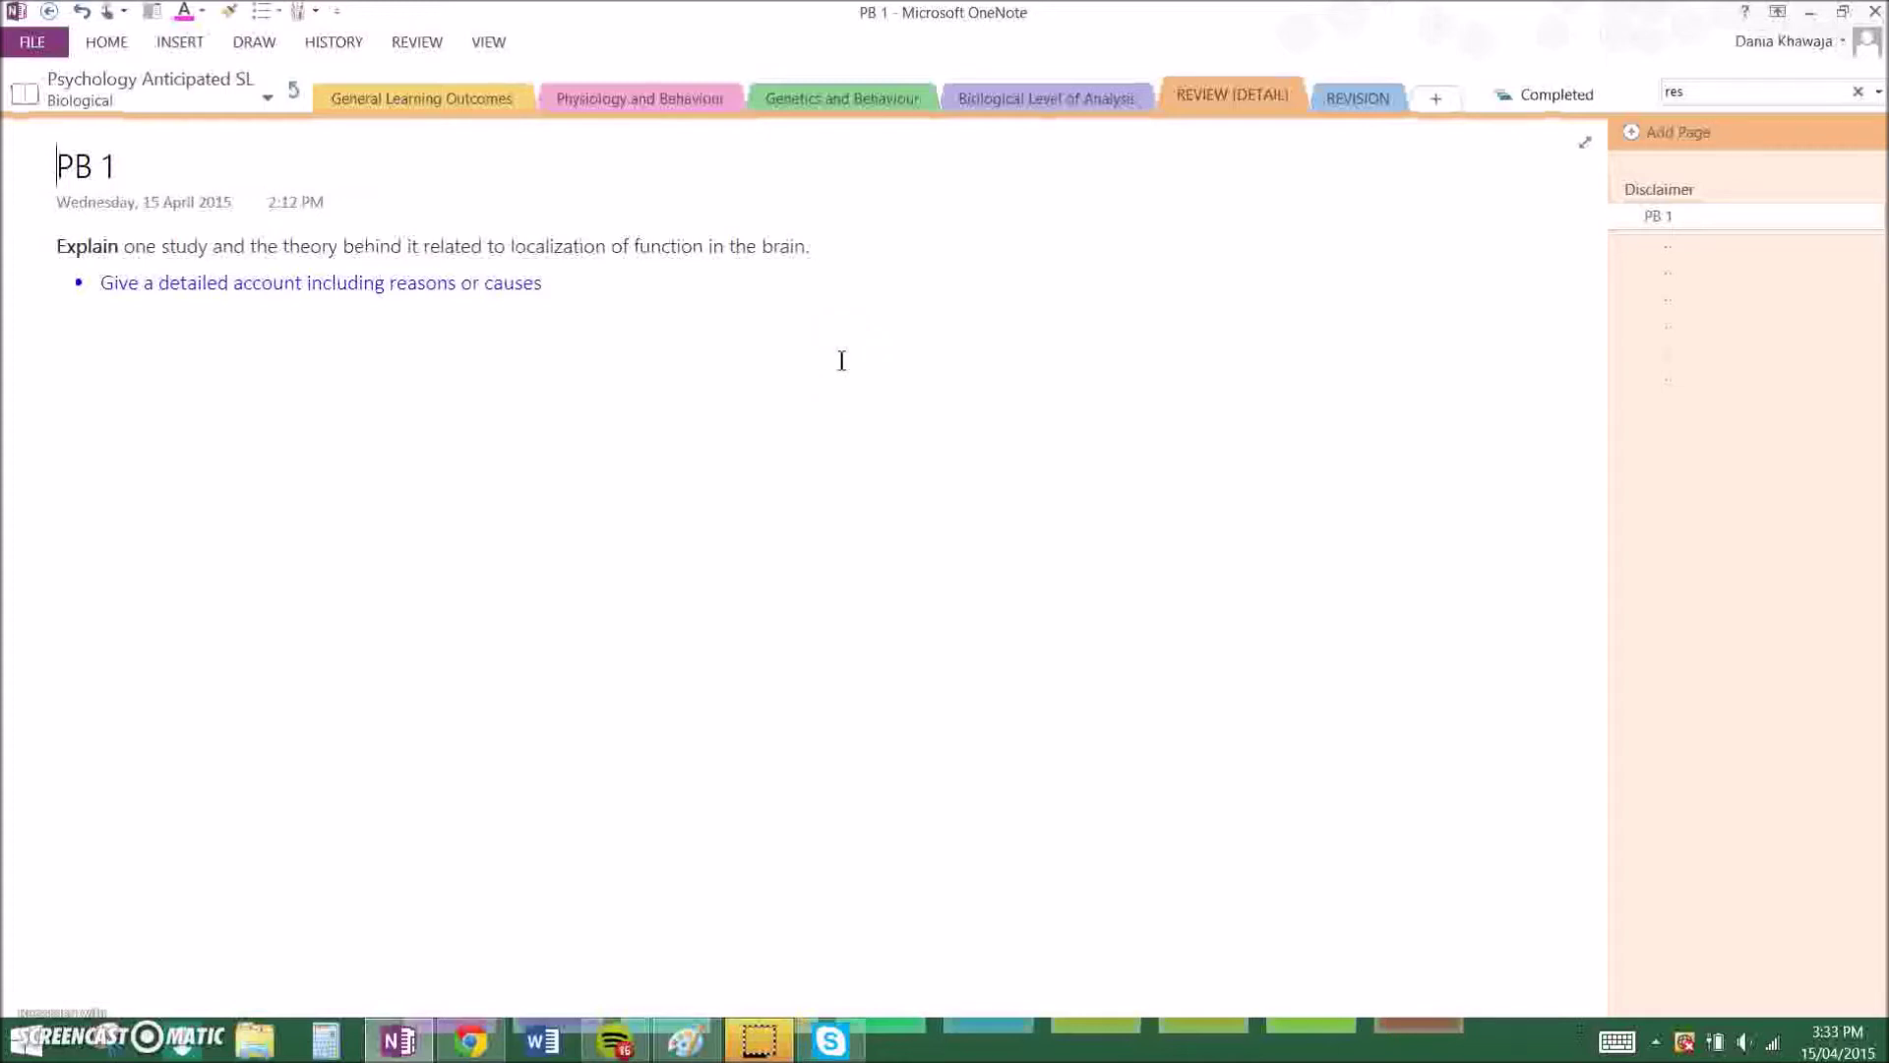
Highlight the word 'Explain' in the question prompt in magenta.
{"action": "left_click", "coordinate": [633, 413]}
{"action": "left_click", "coordinate": [126, 298]}
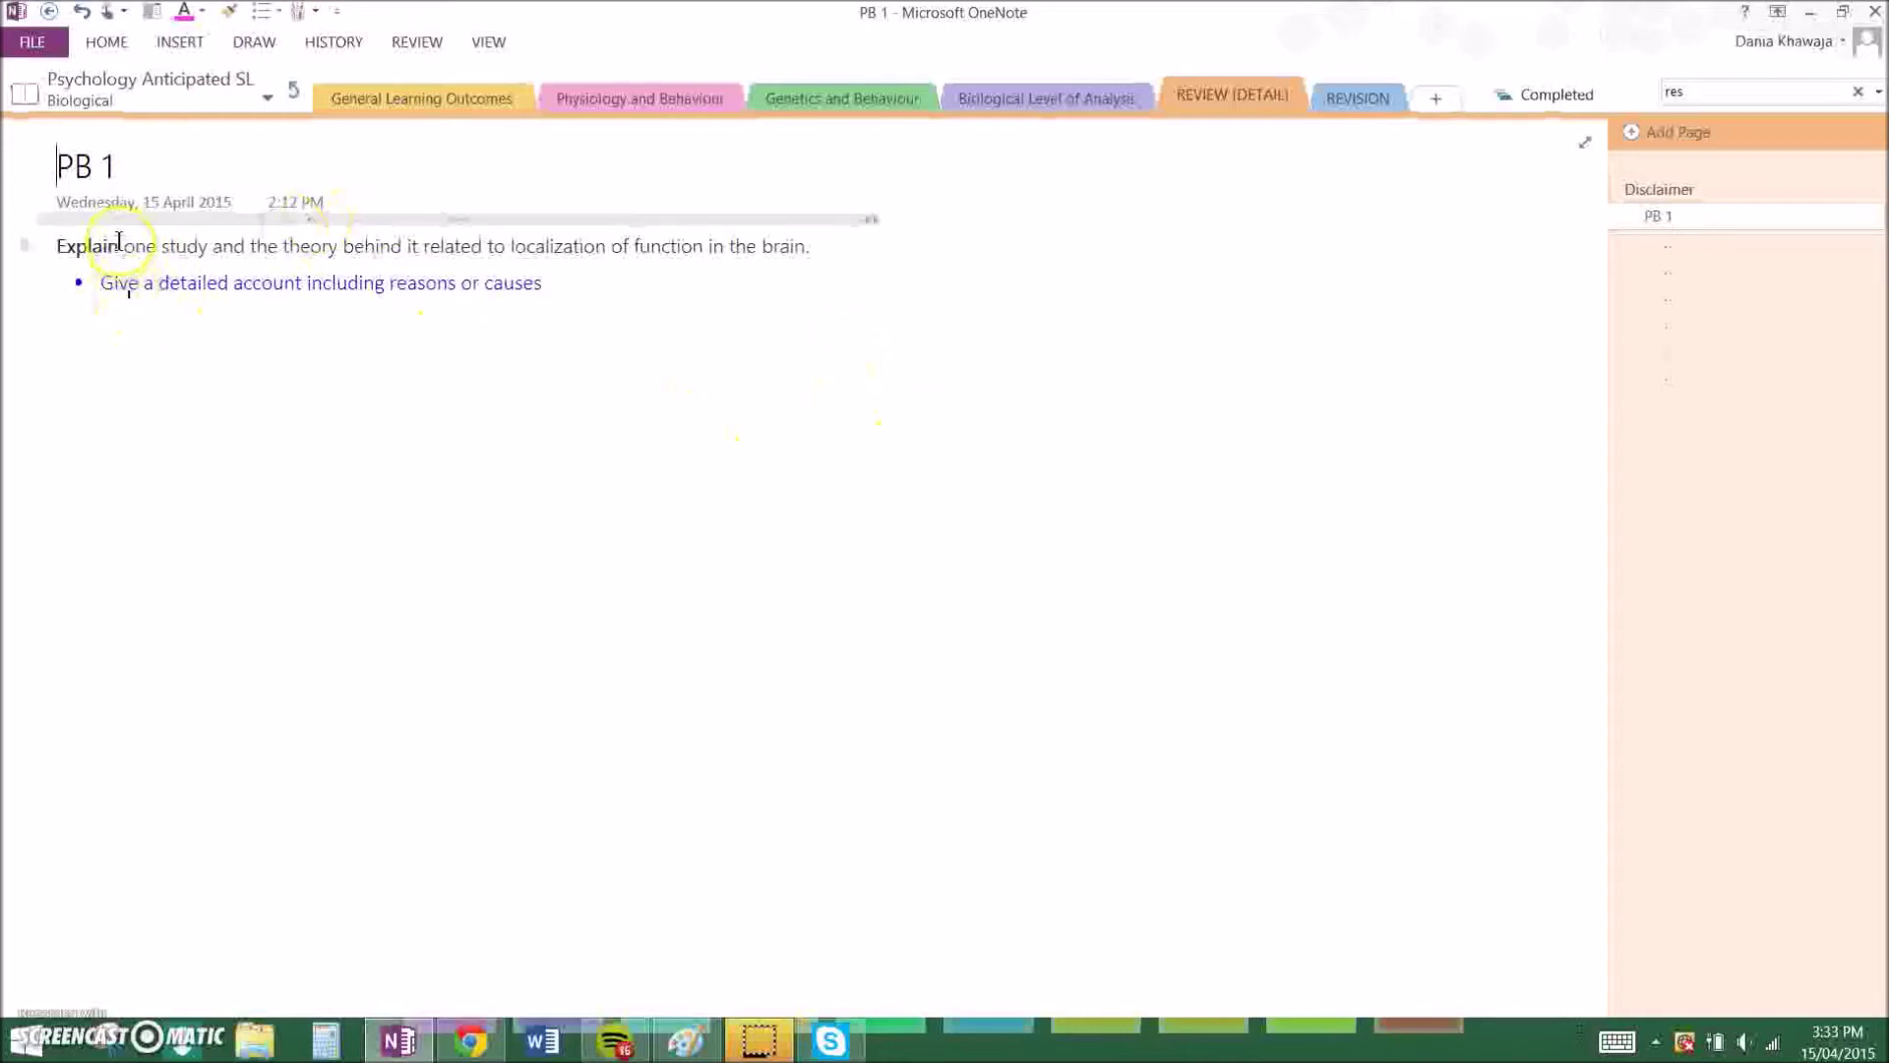
{"action": "left_click_drag", "start_coordinate": [116, 246], "coordinate": [27, 238]}
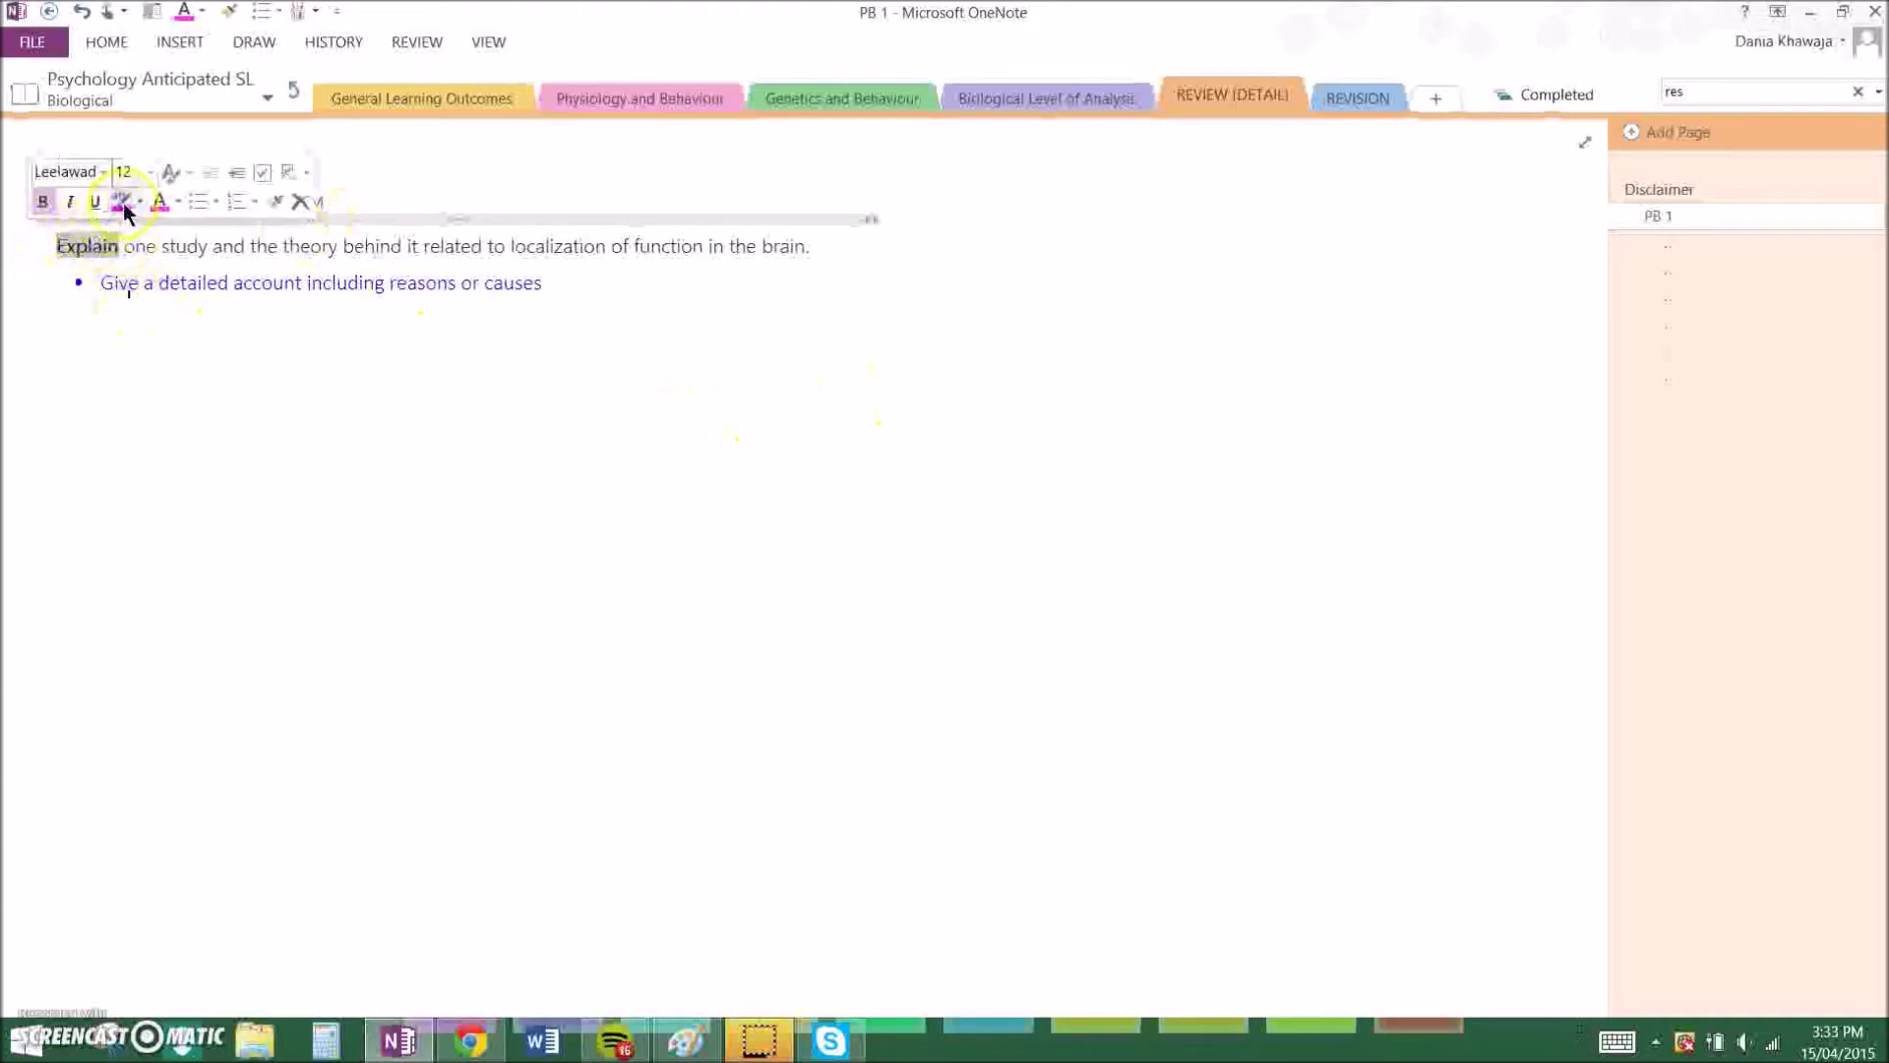
{"action": "left_click", "coordinate": [121, 201]}
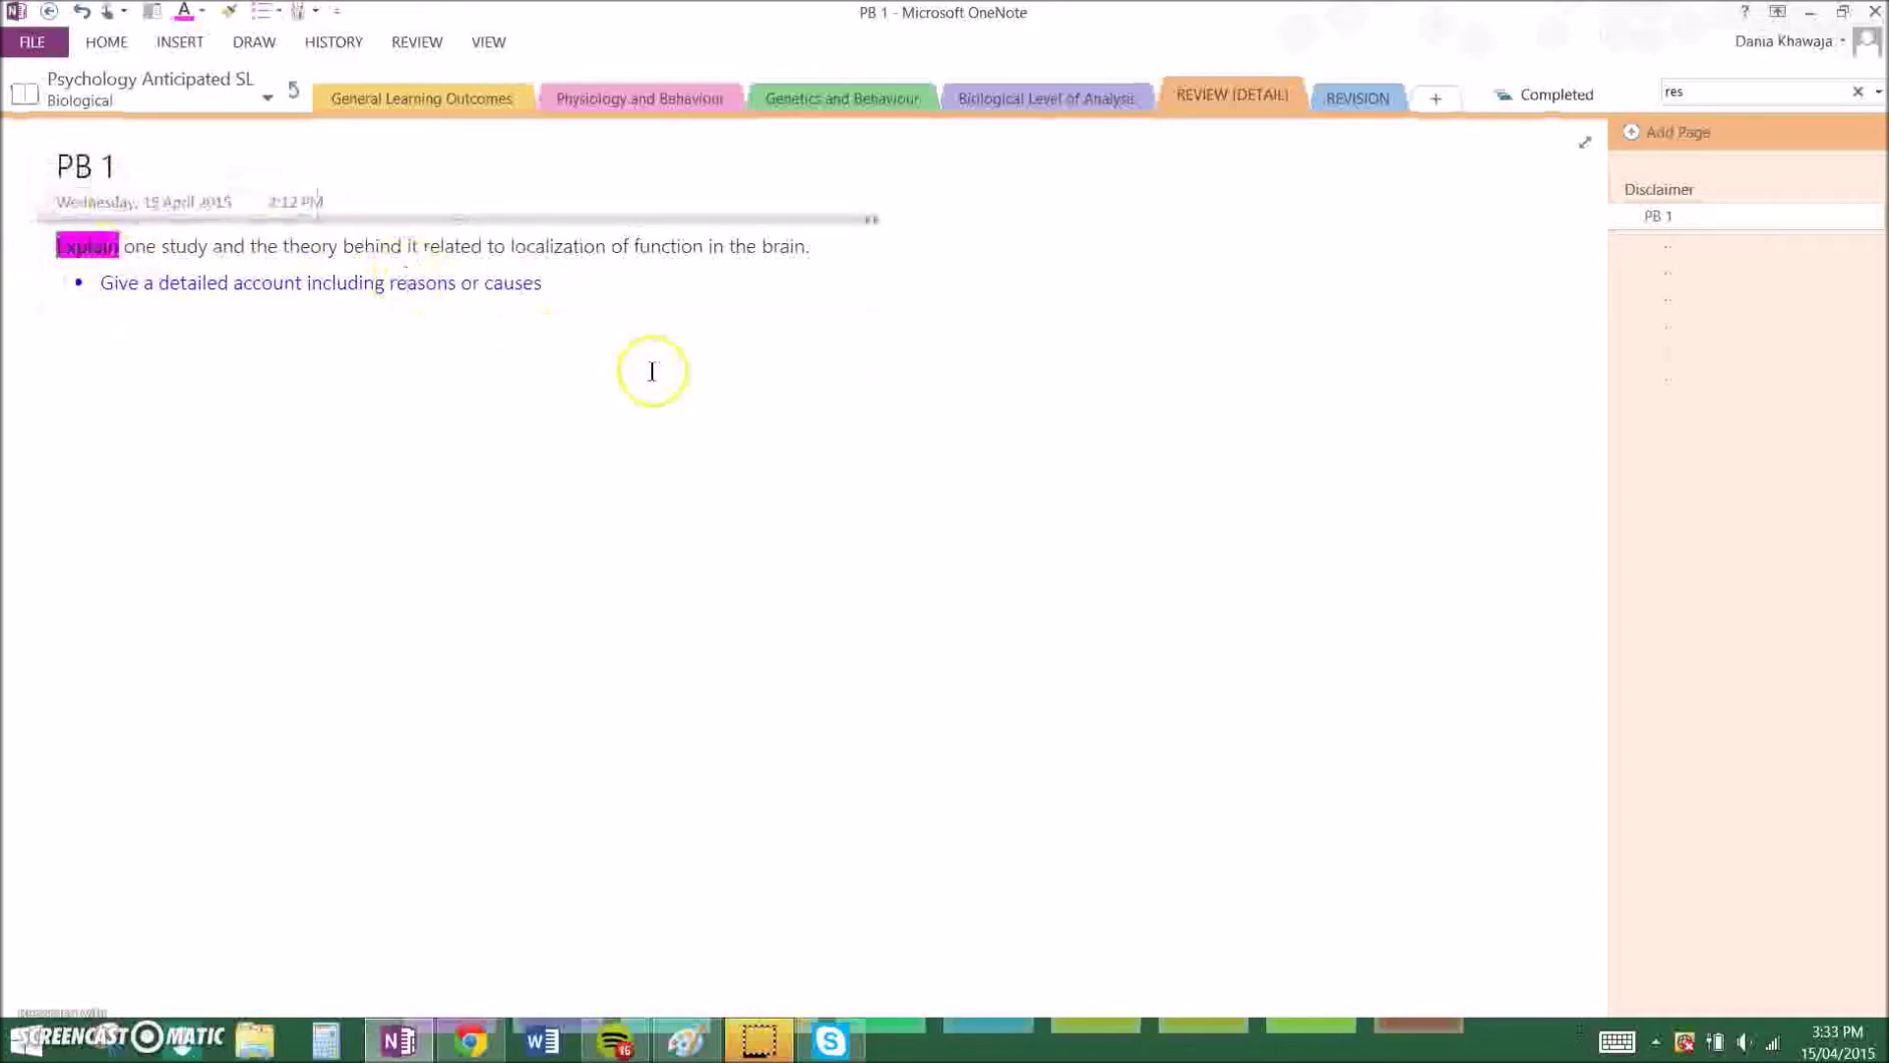
Open the subpage under PB 1 with the fully written Paragraph 1 outline.
{"action": "left_click", "coordinate": [619, 599]}
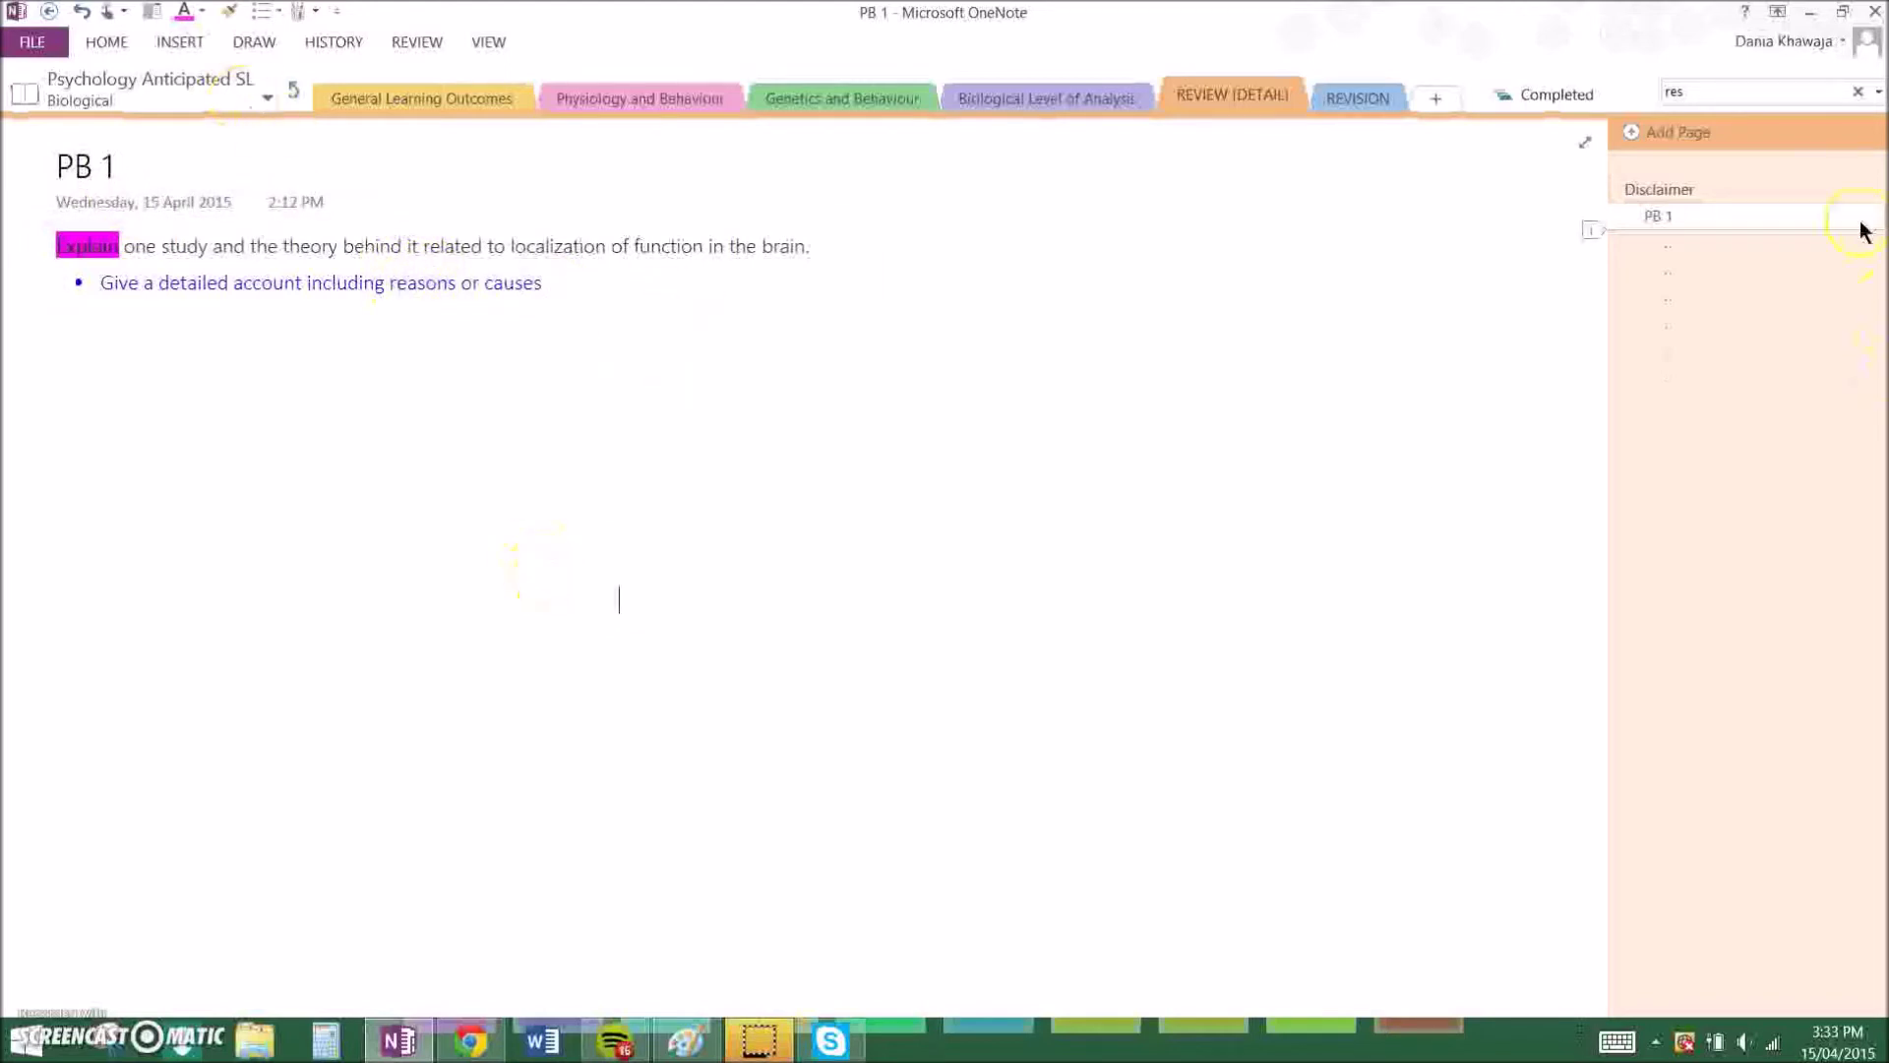
{"action": "left_click", "coordinate": [1843, 249]}
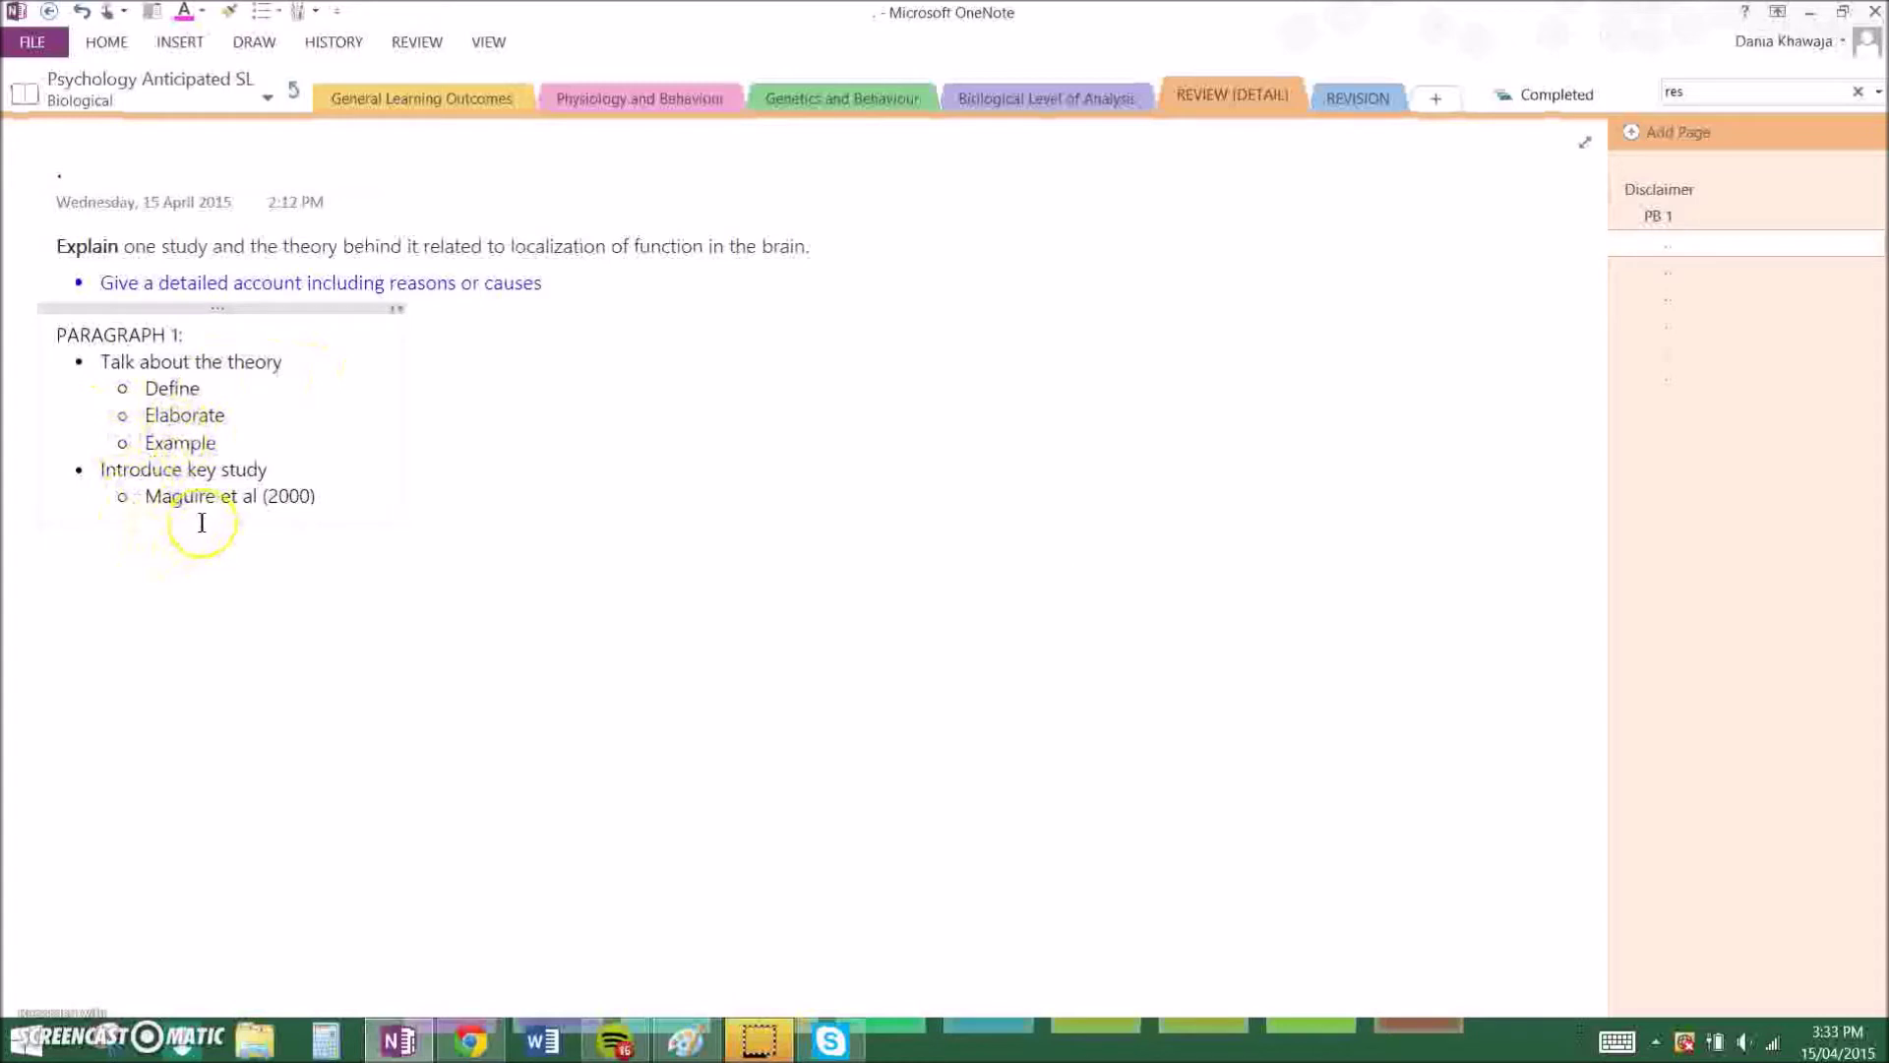
{"action": "left_click", "coordinate": [1729, 268]}
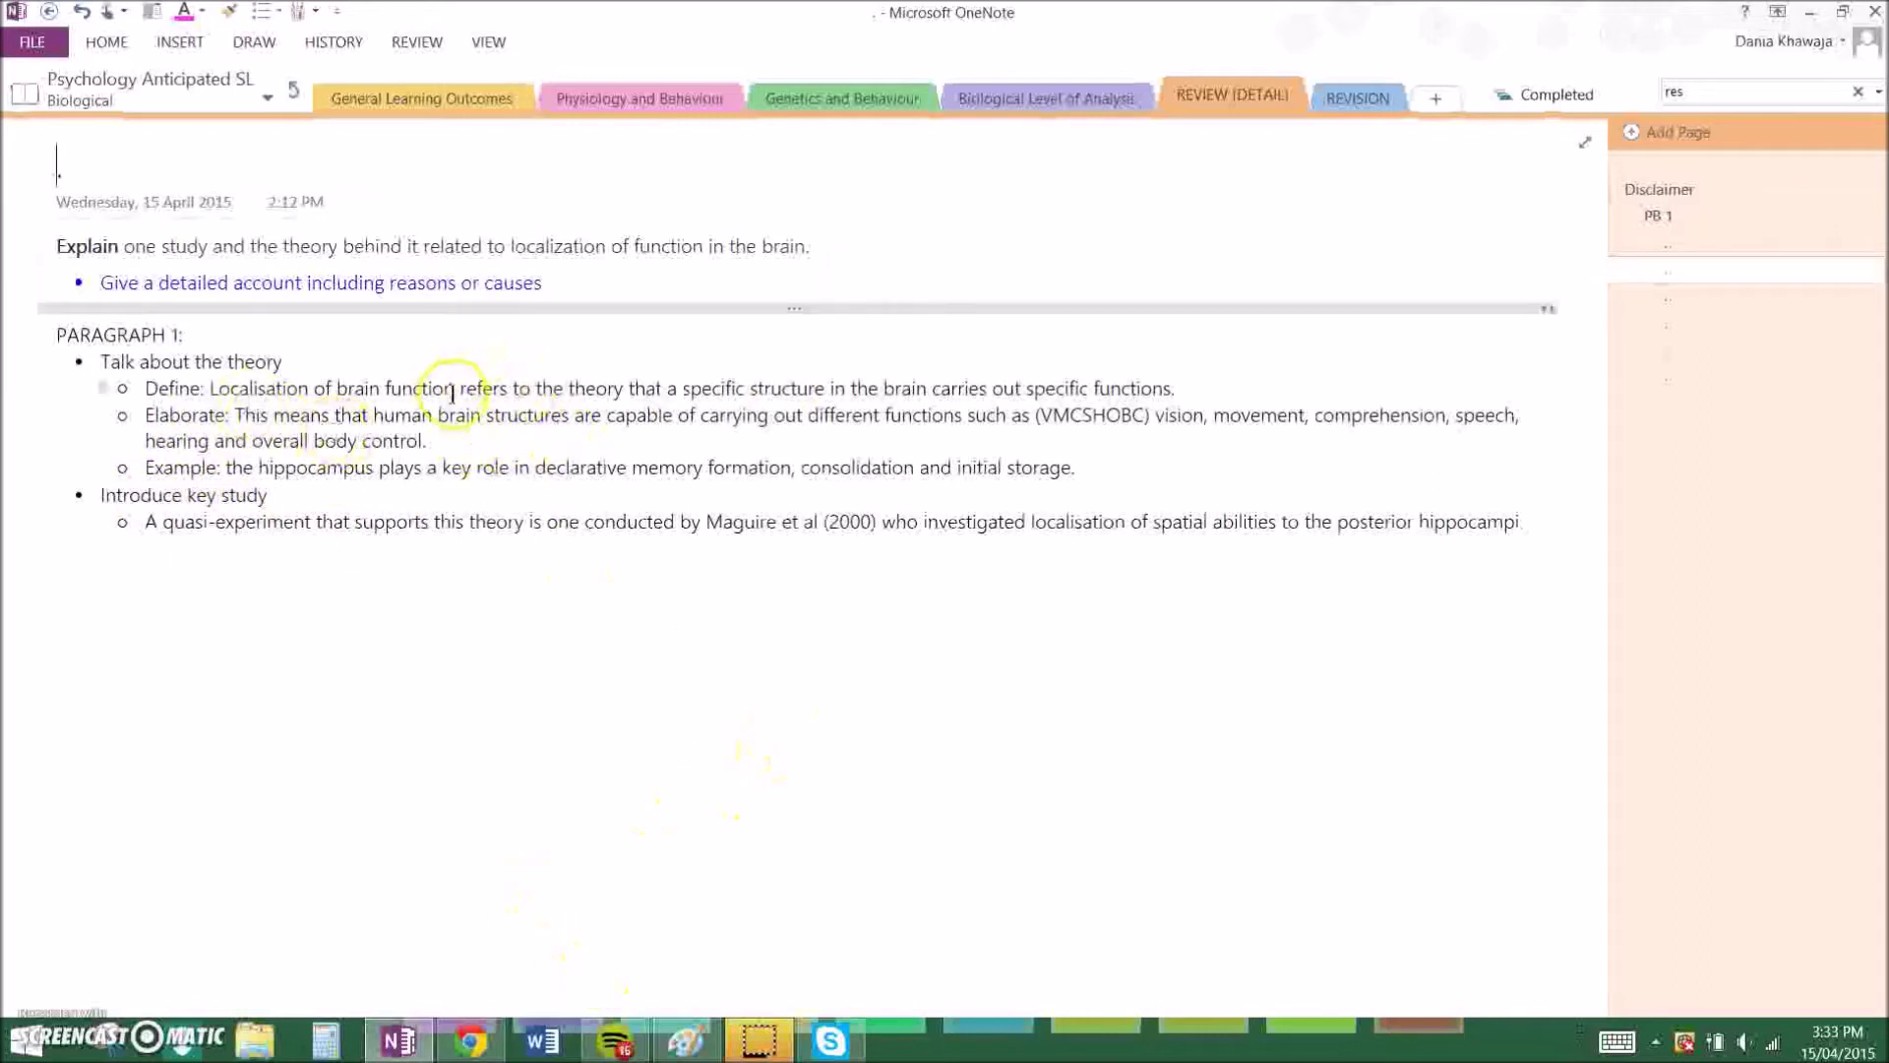
Colour 'of brain function' pink in the Define line.
{"action": "left_click_drag", "start_coordinate": [453, 392], "coordinate": [325, 392]}
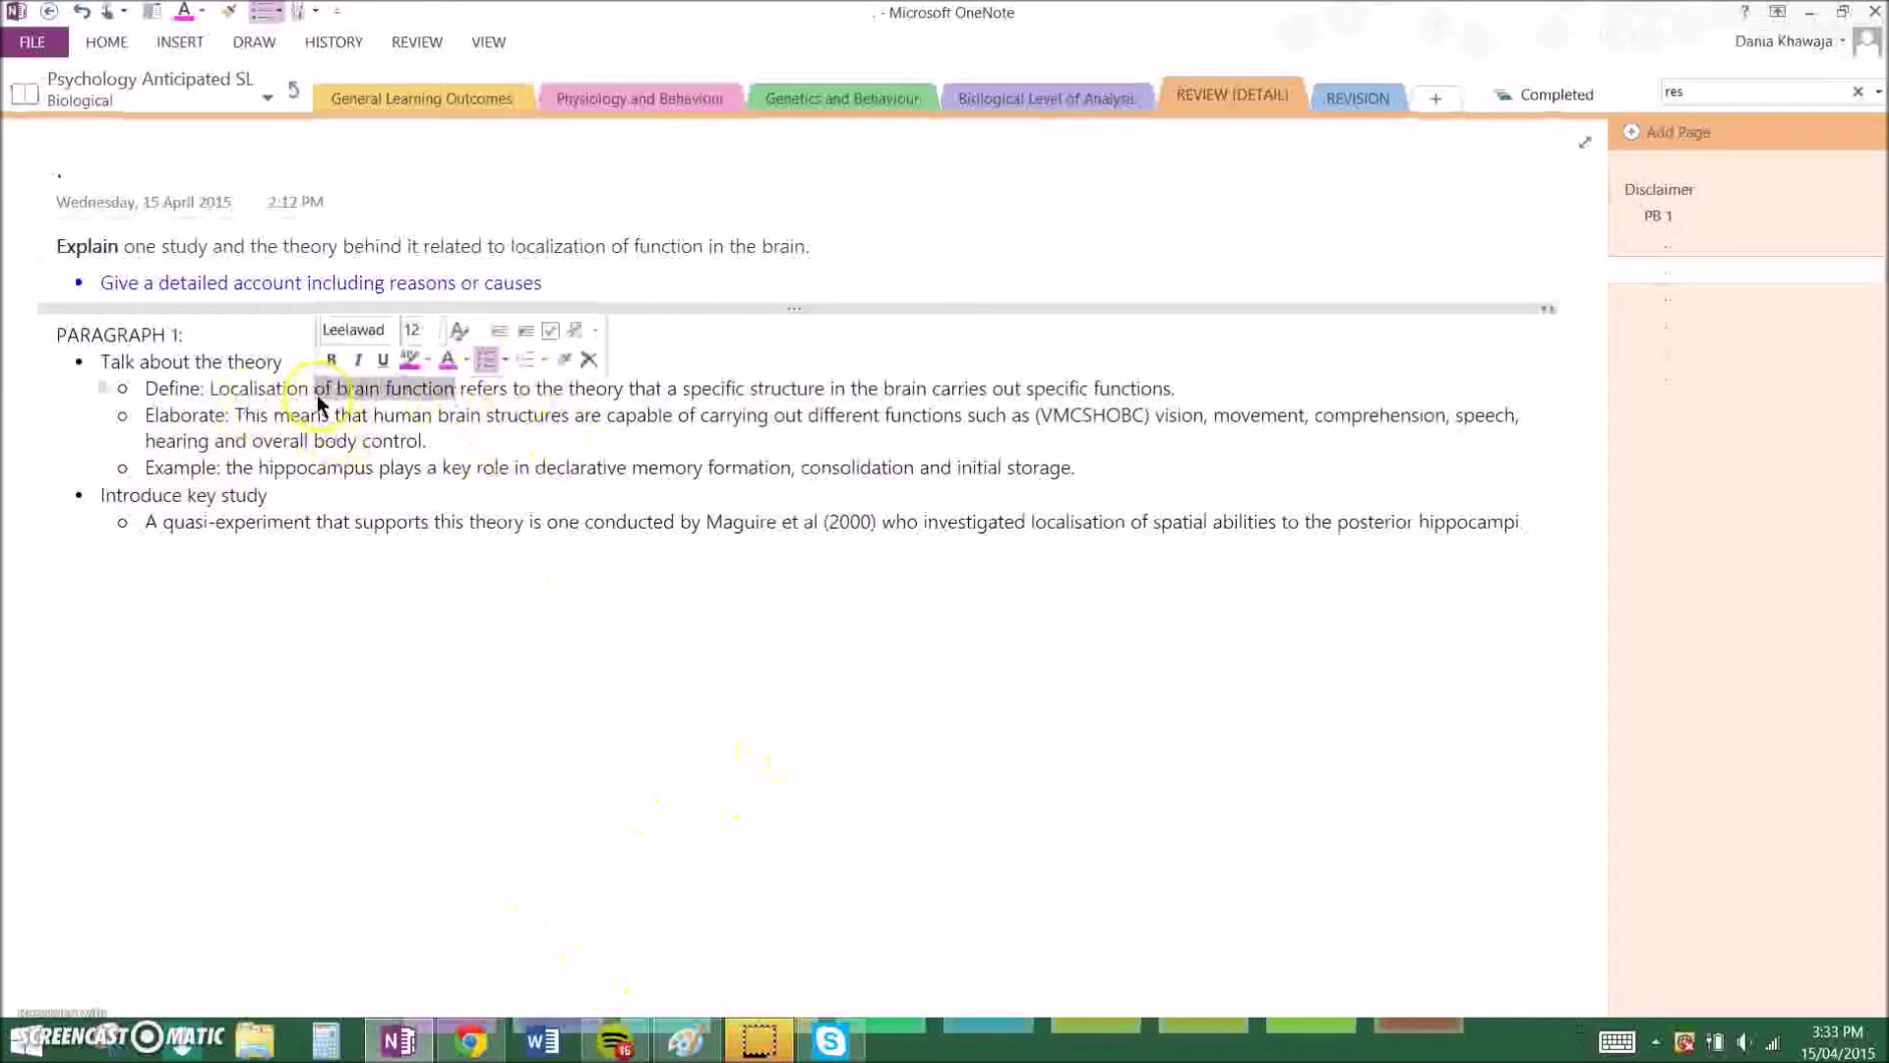
{"action": "left_click", "coordinate": [448, 360]}
{"action": "left_click", "coordinate": [503, 445]}
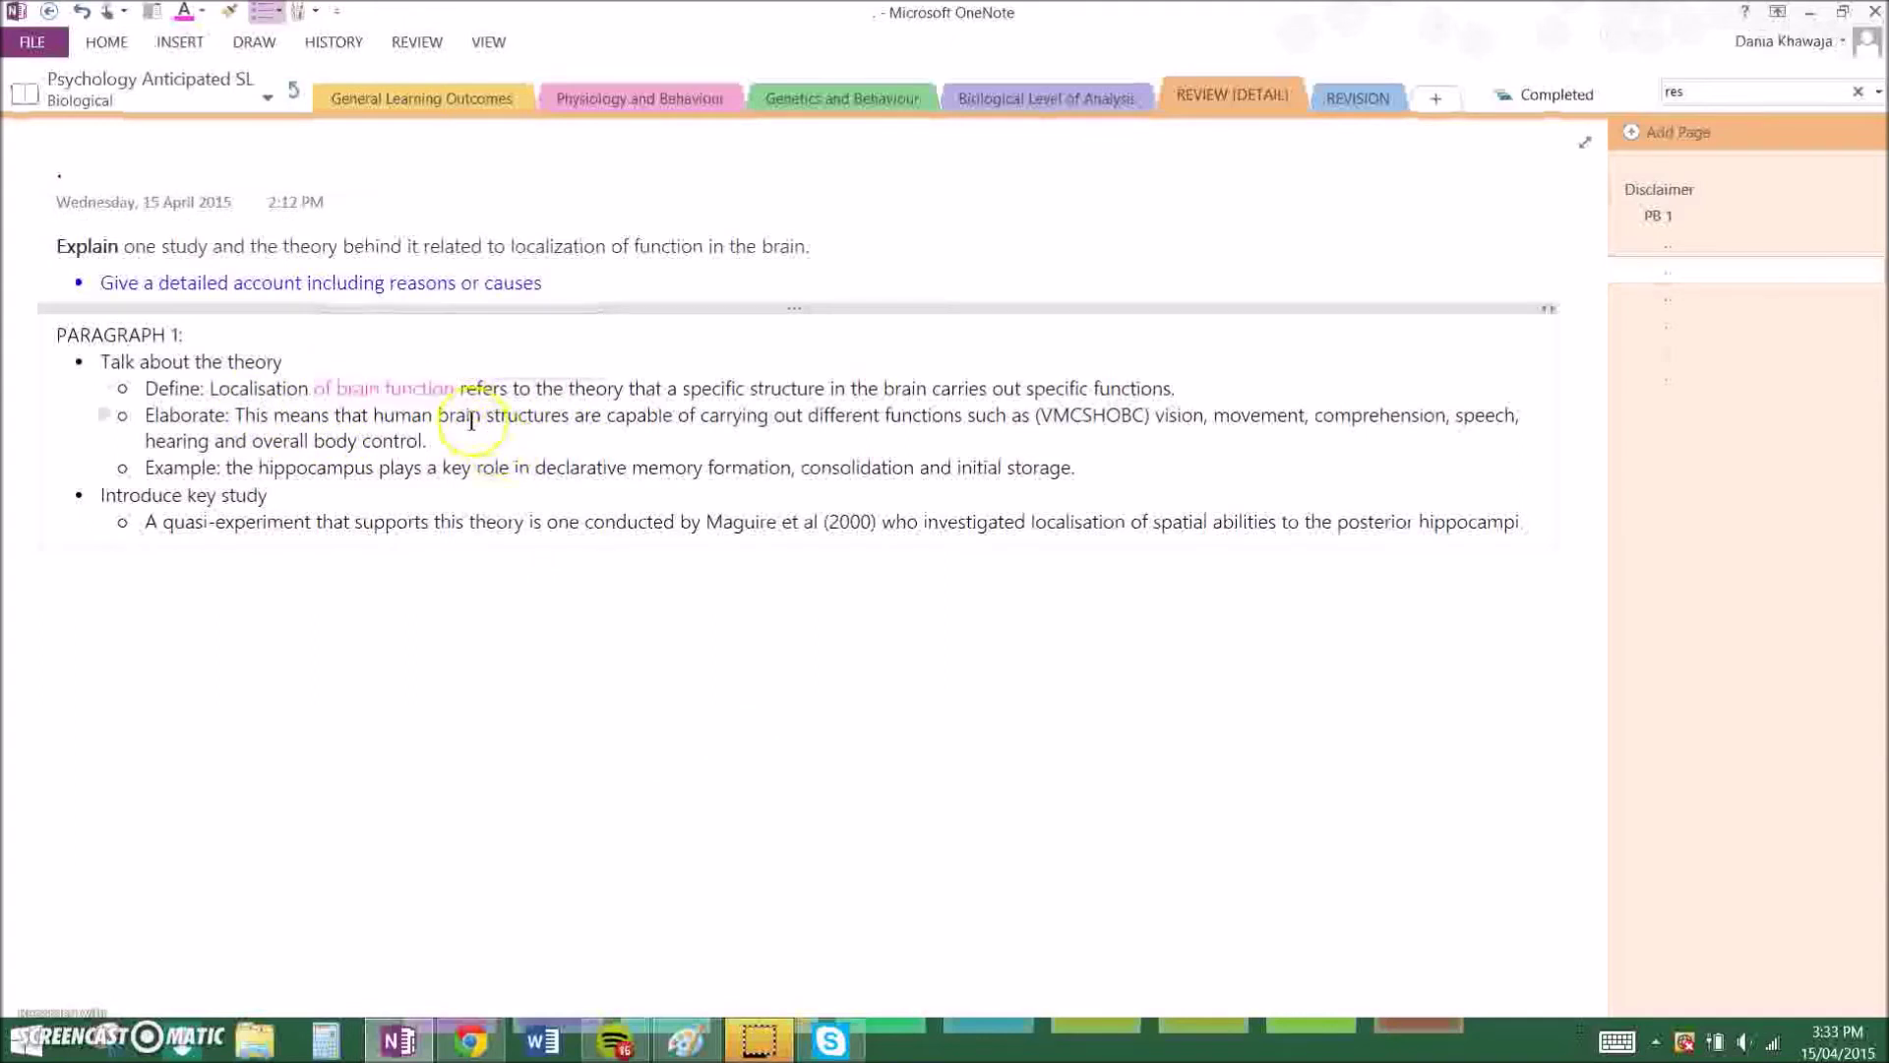
Colour 'theory' purple, then select 'quasi-experiment' in the key study line.
{"action": "double_click", "coordinate": [593, 389]}
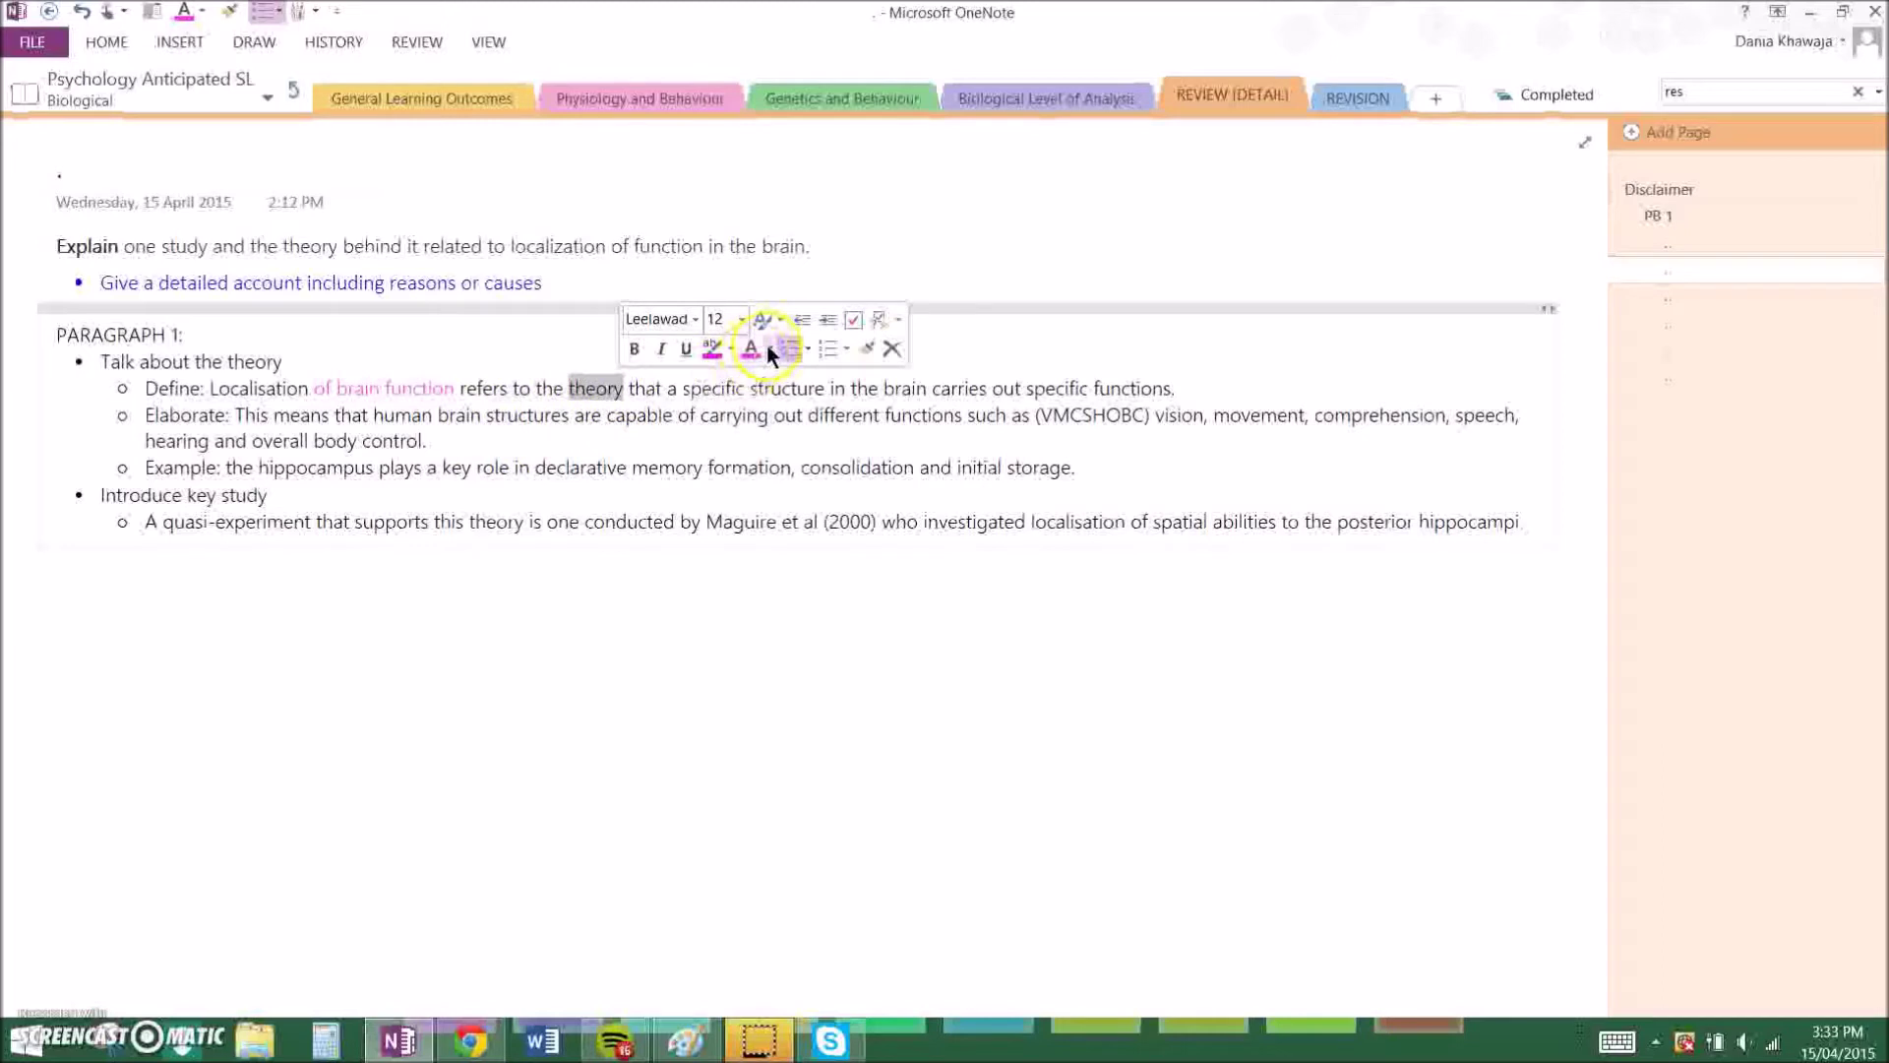
{"action": "left_click", "coordinate": [770, 351]}
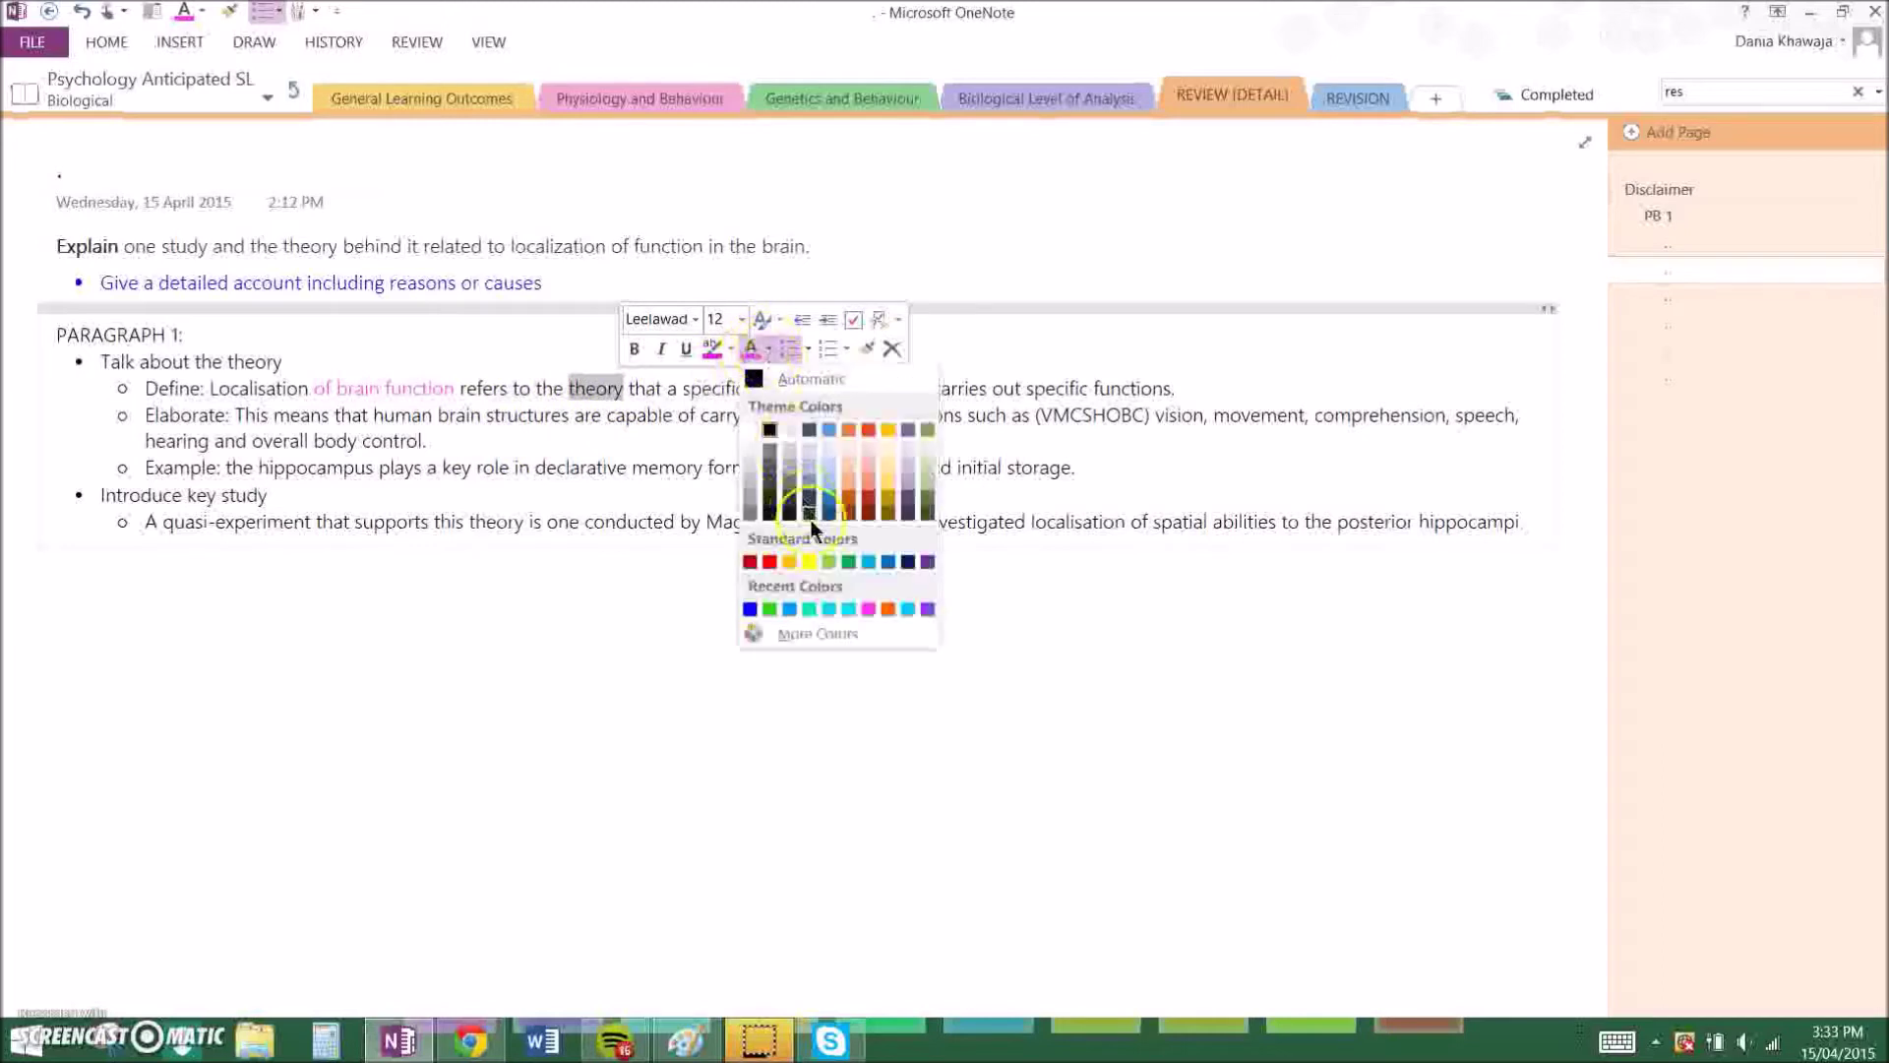
{"action": "left_click", "coordinate": [926, 610]}
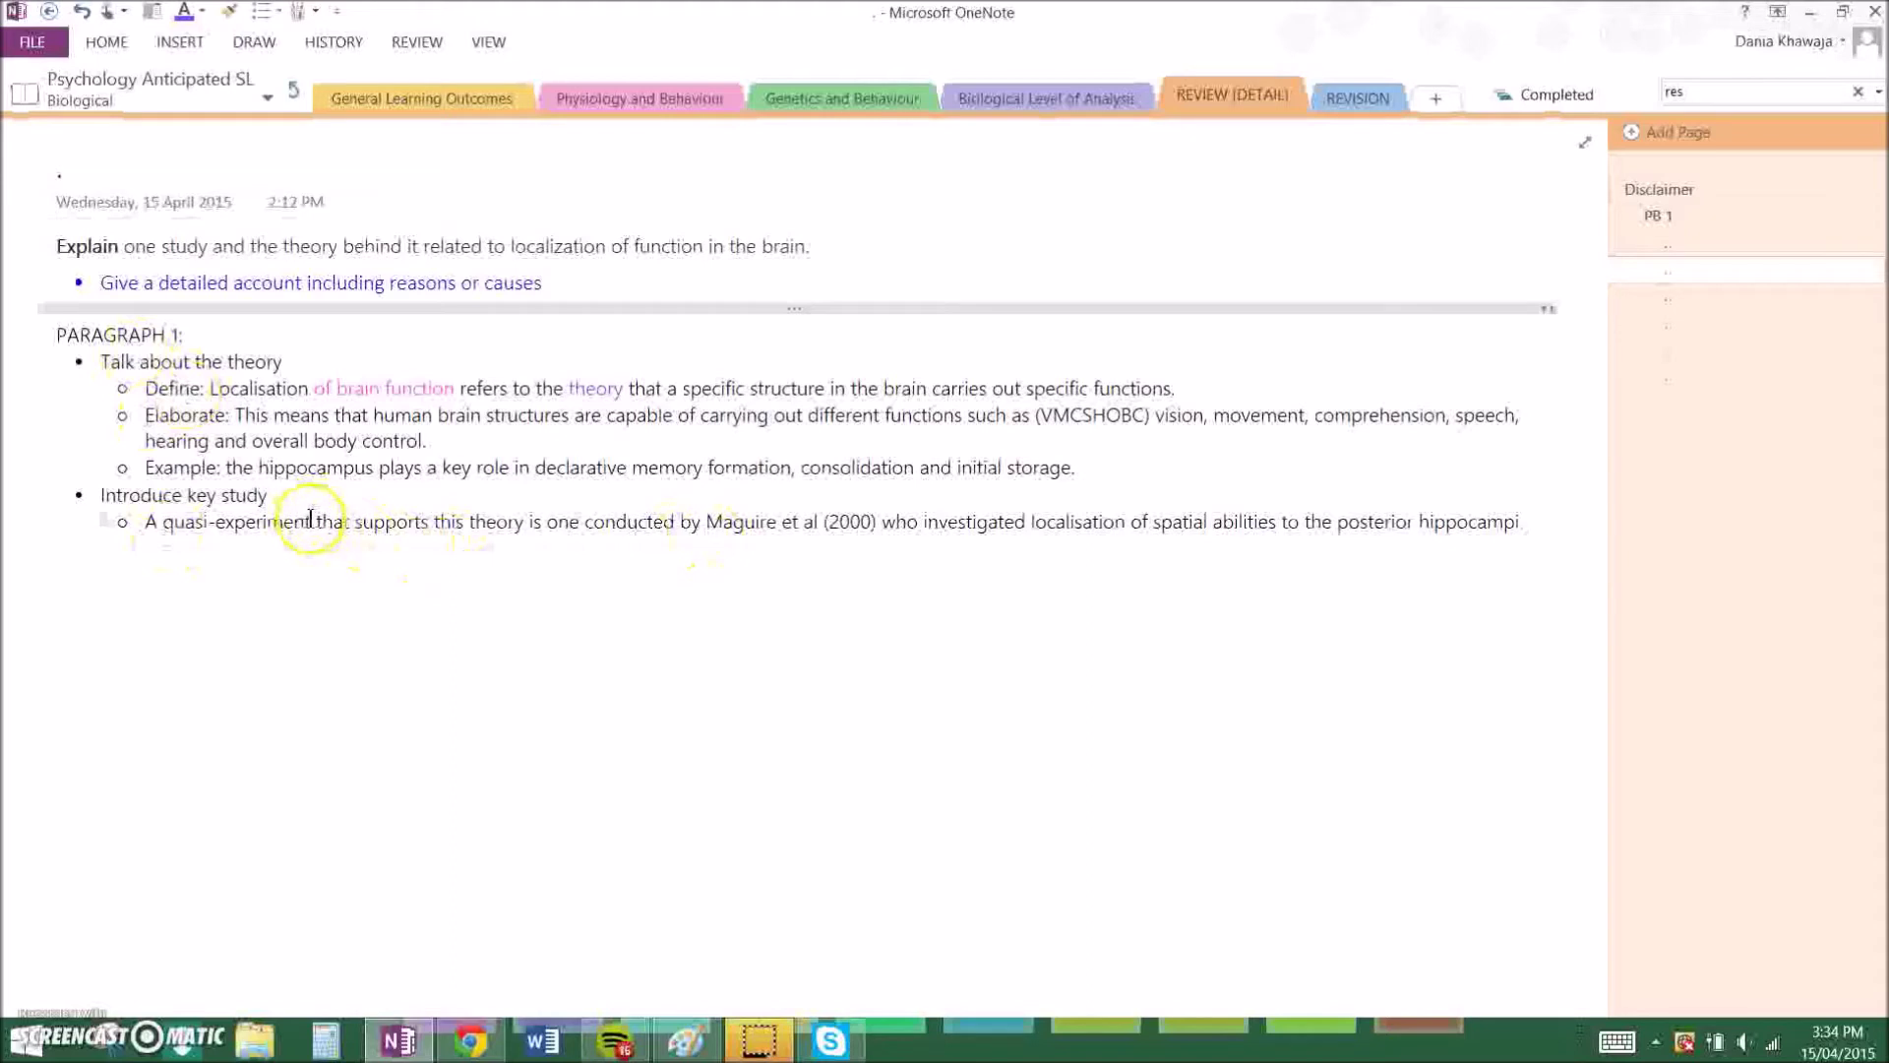
{"action": "left_click_drag", "start_coordinate": [311, 518], "coordinate": [171, 522]}
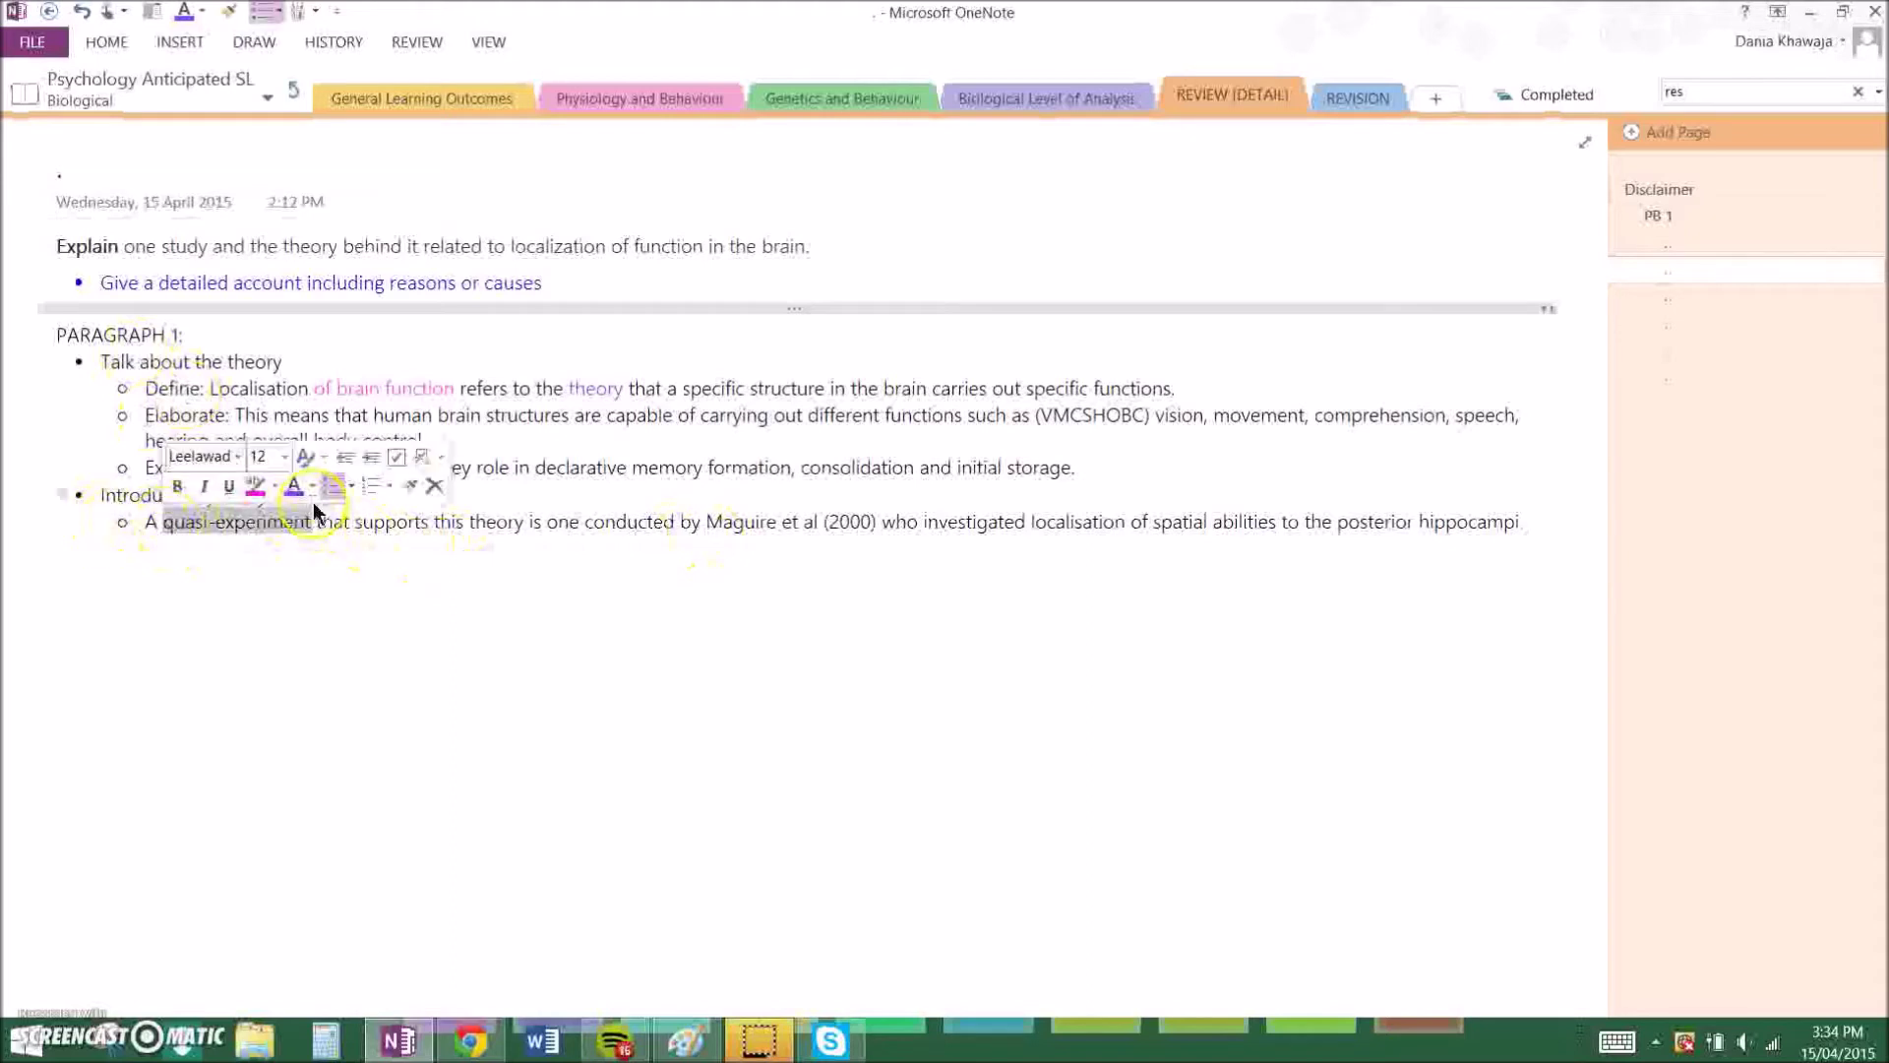
Colour 'quasi-experiment' orange in the key study line.
{"action": "left_click", "coordinate": [313, 485]}
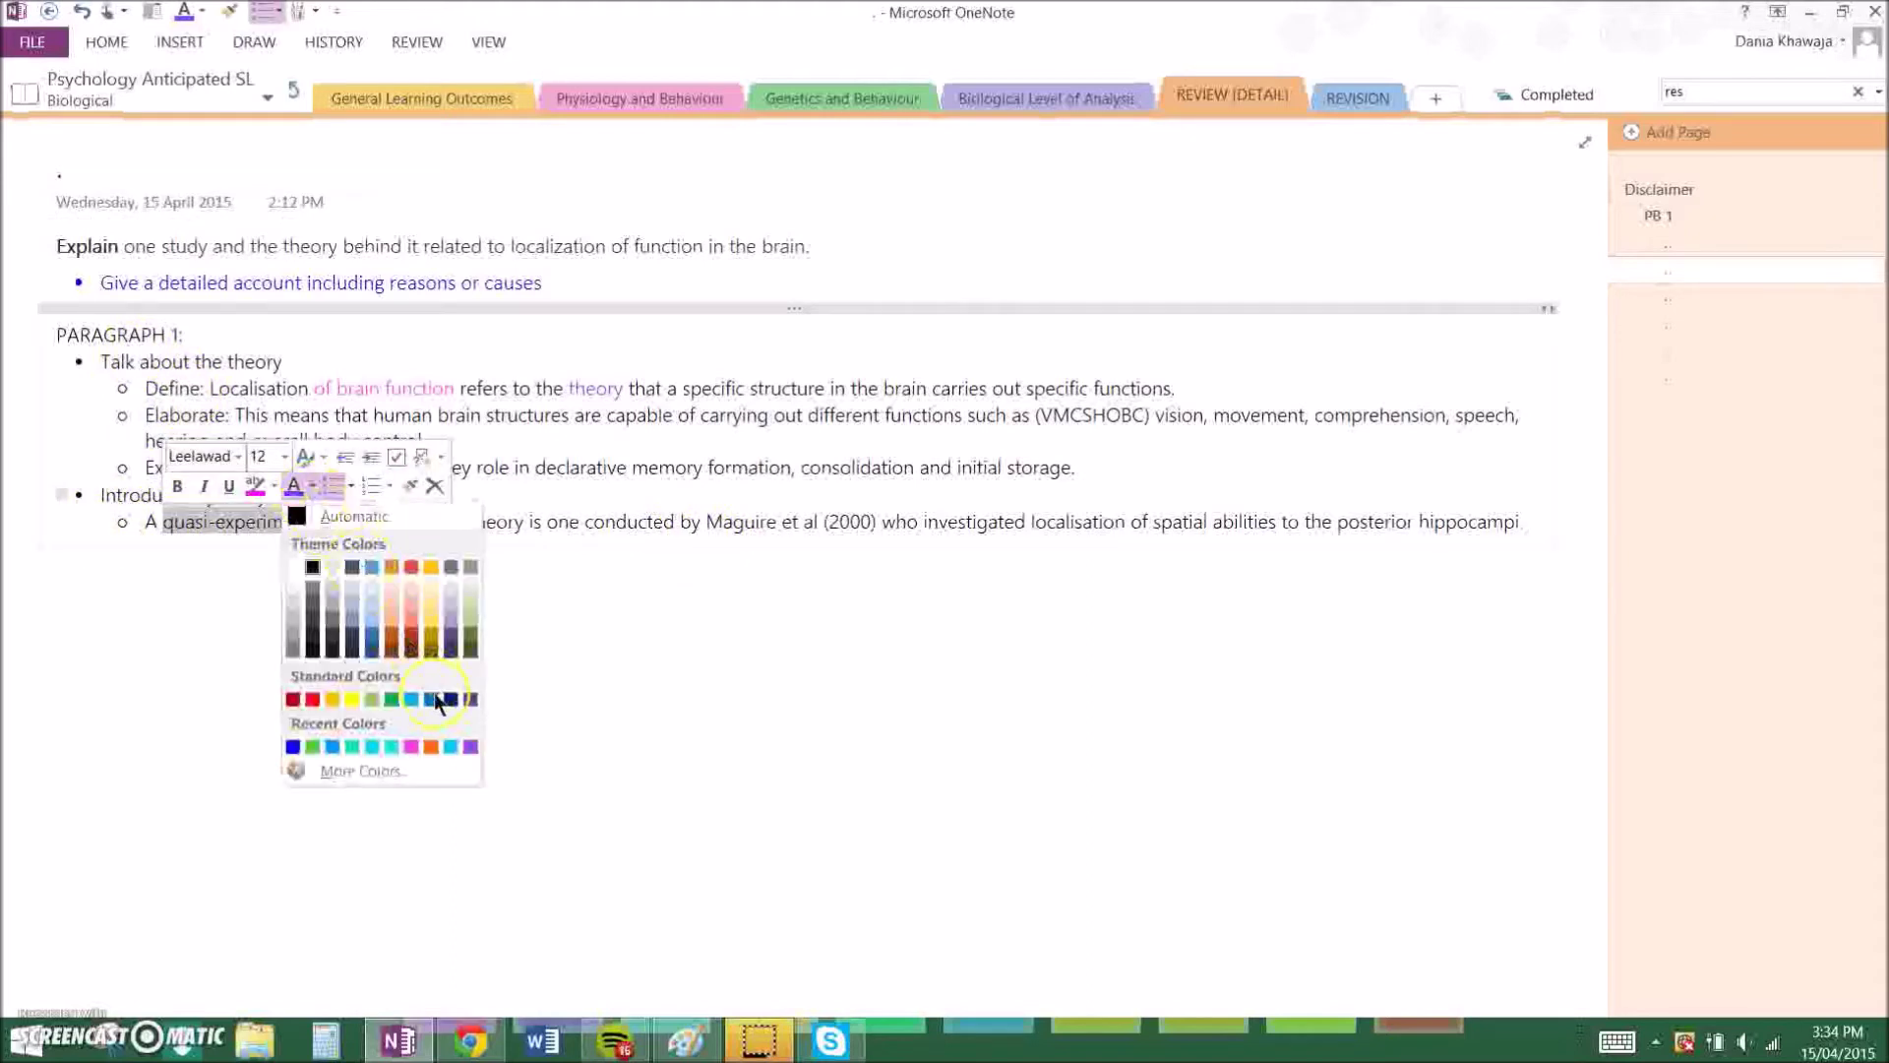
{"action": "left_click", "coordinate": [427, 747]}
{"action": "left_click", "coordinate": [422, 744]}
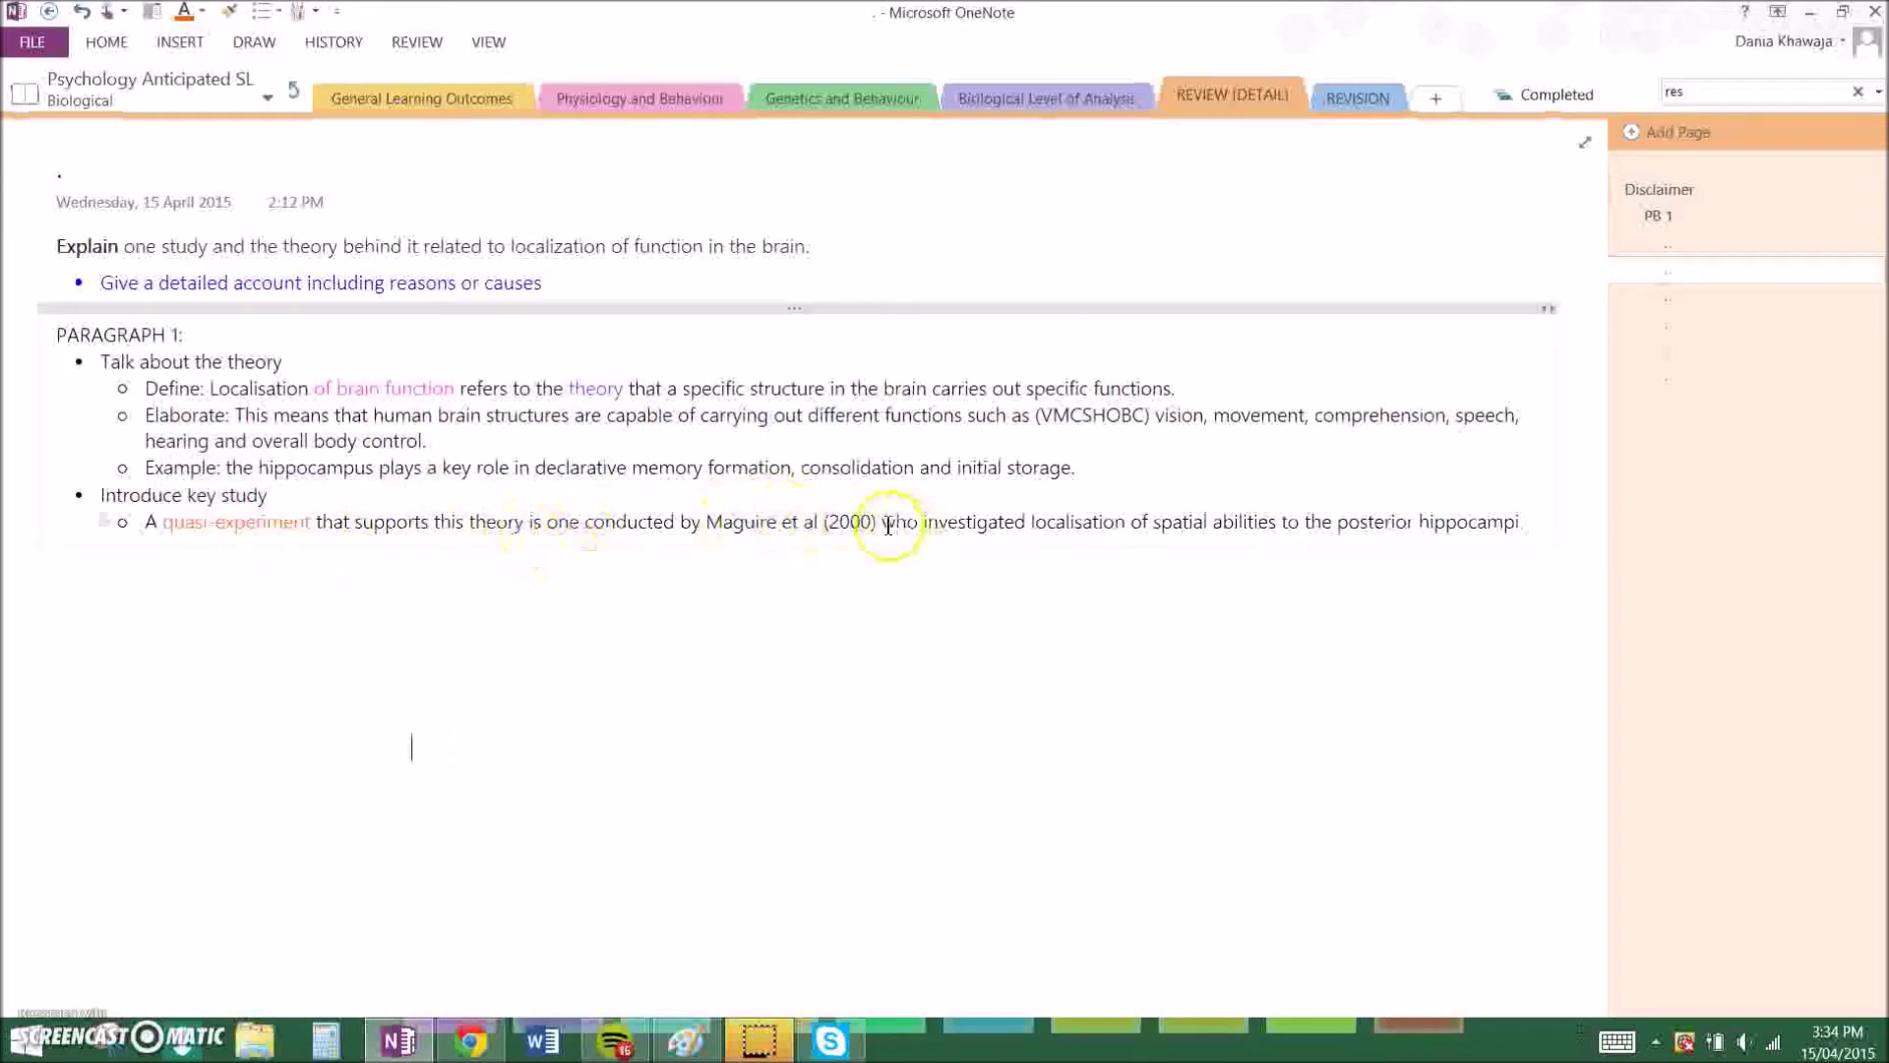
Check '(2000)' and 'spatial abilities' in the Maguire line, then open the first key study page.
{"action": "left_click_drag", "start_coordinate": [825, 521], "coordinate": [867, 518]}
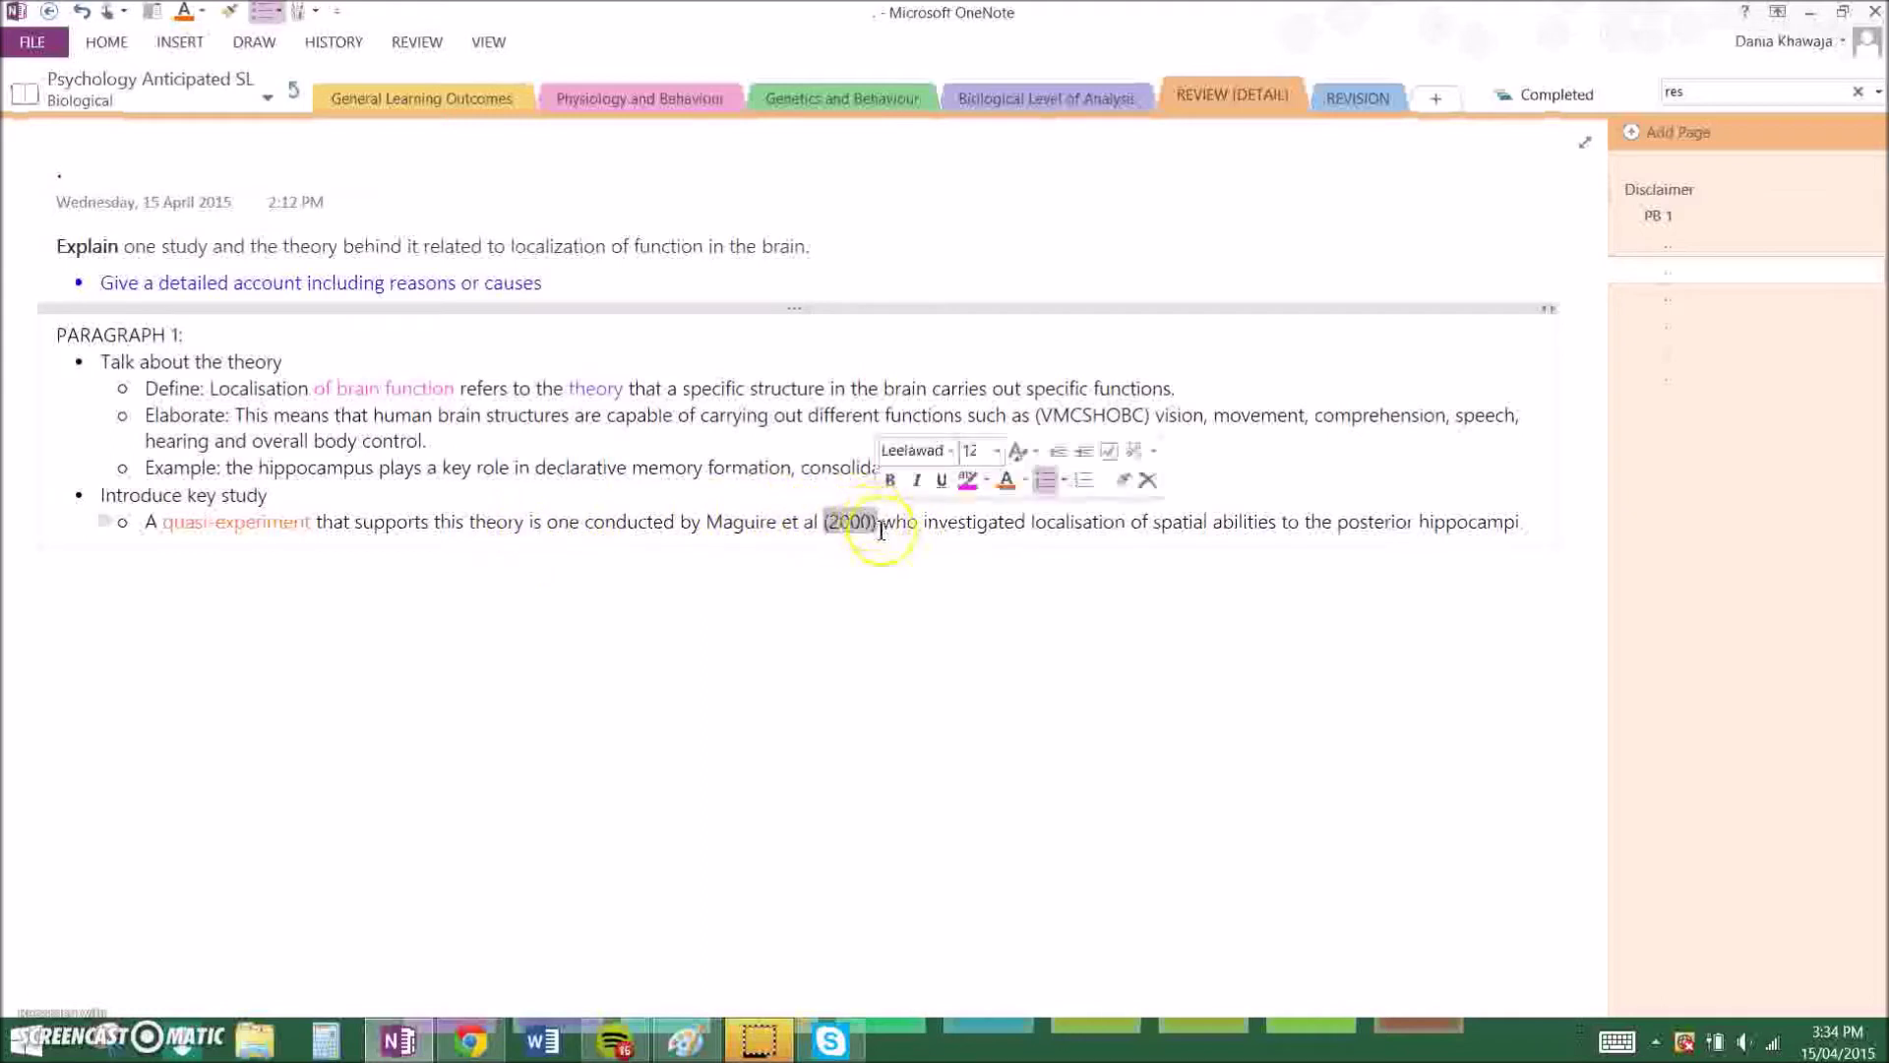
{"action": "left_click", "coordinate": [885, 599]}
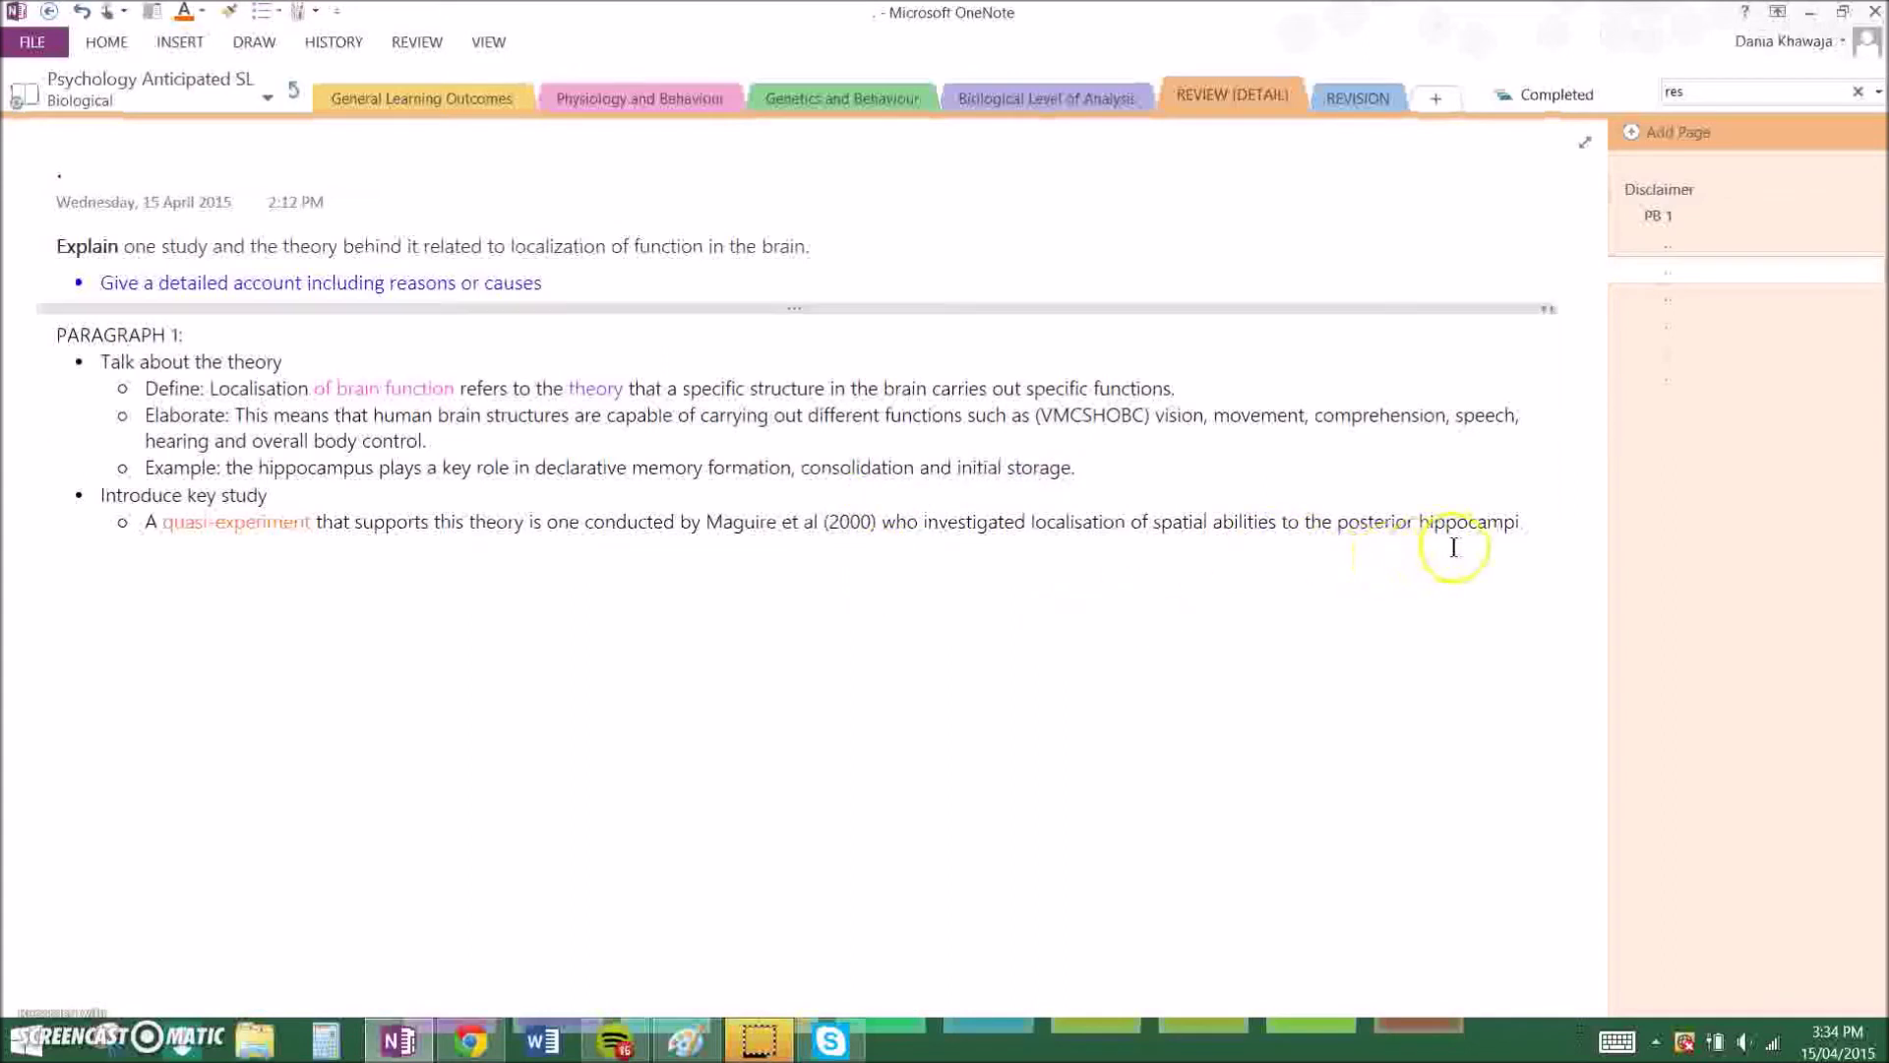
{"action": "left_click", "coordinate": [1030, 520]}
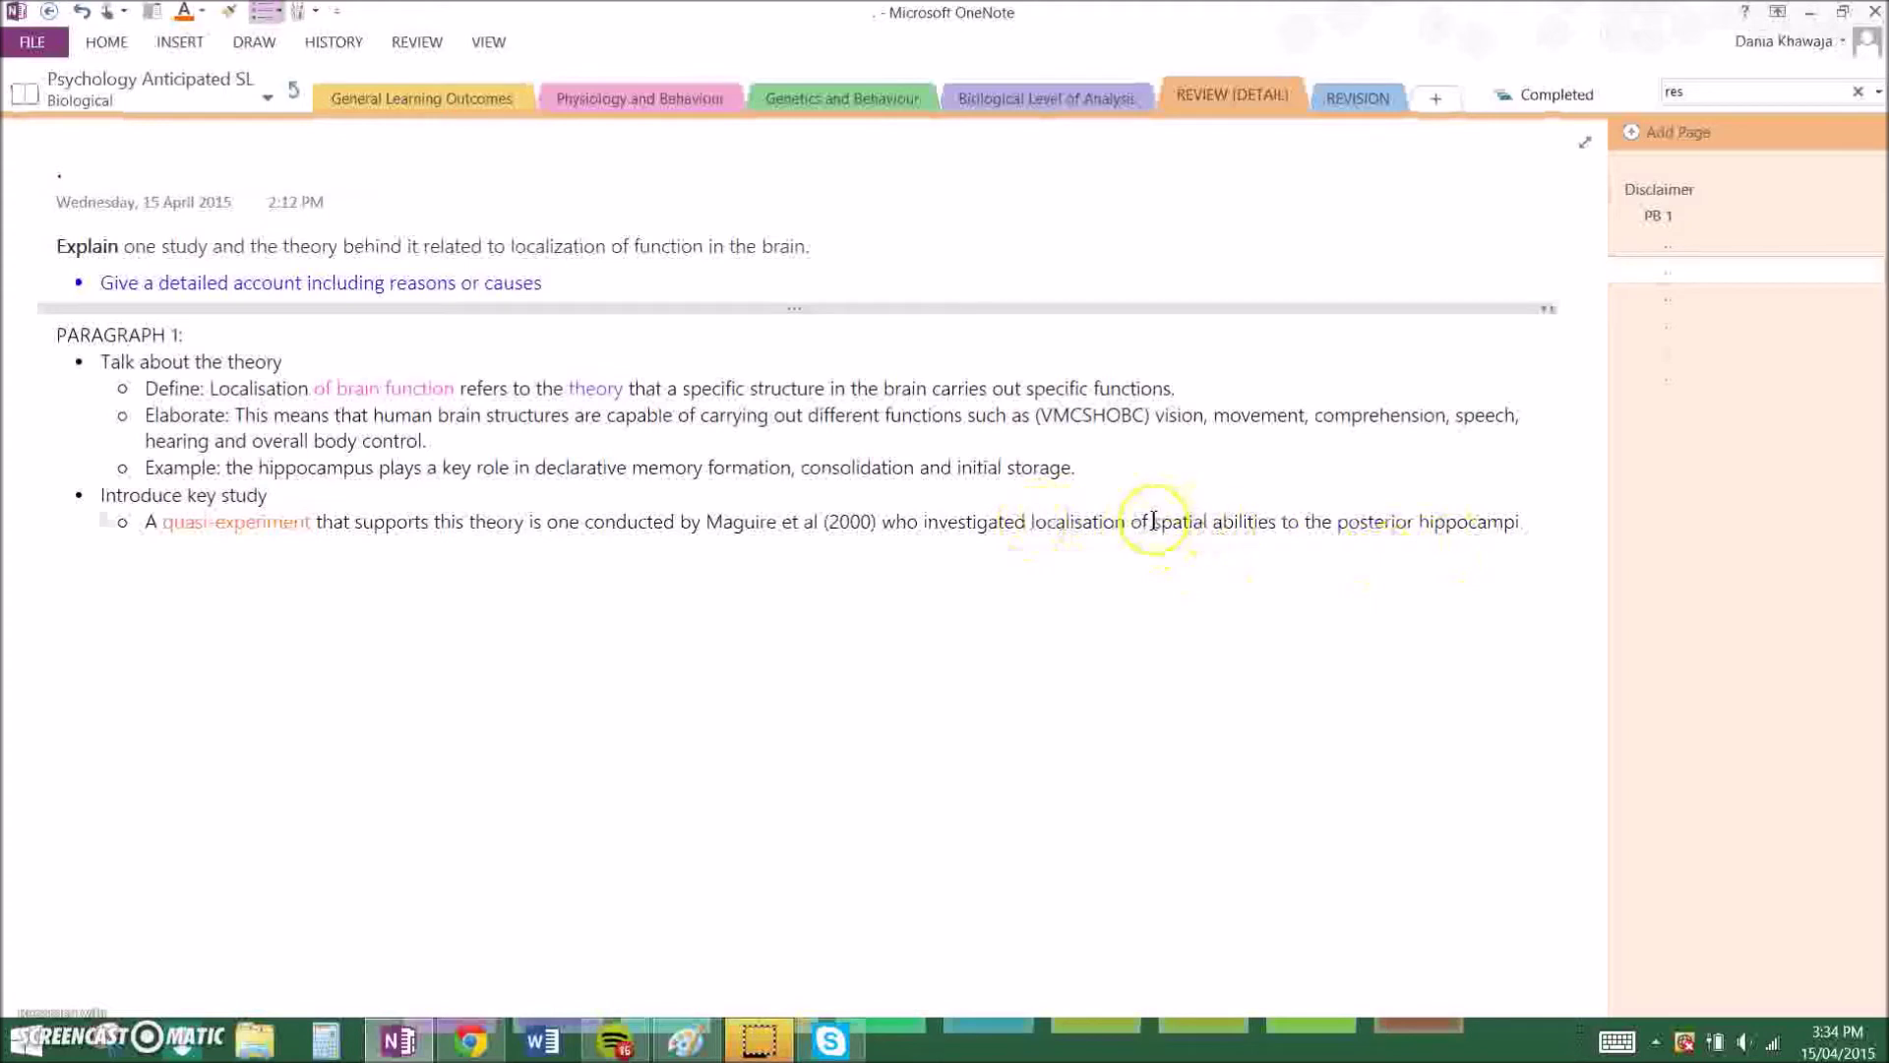
{"action": "left_click_drag", "start_coordinate": [1299, 521], "coordinate": [1154, 522]}
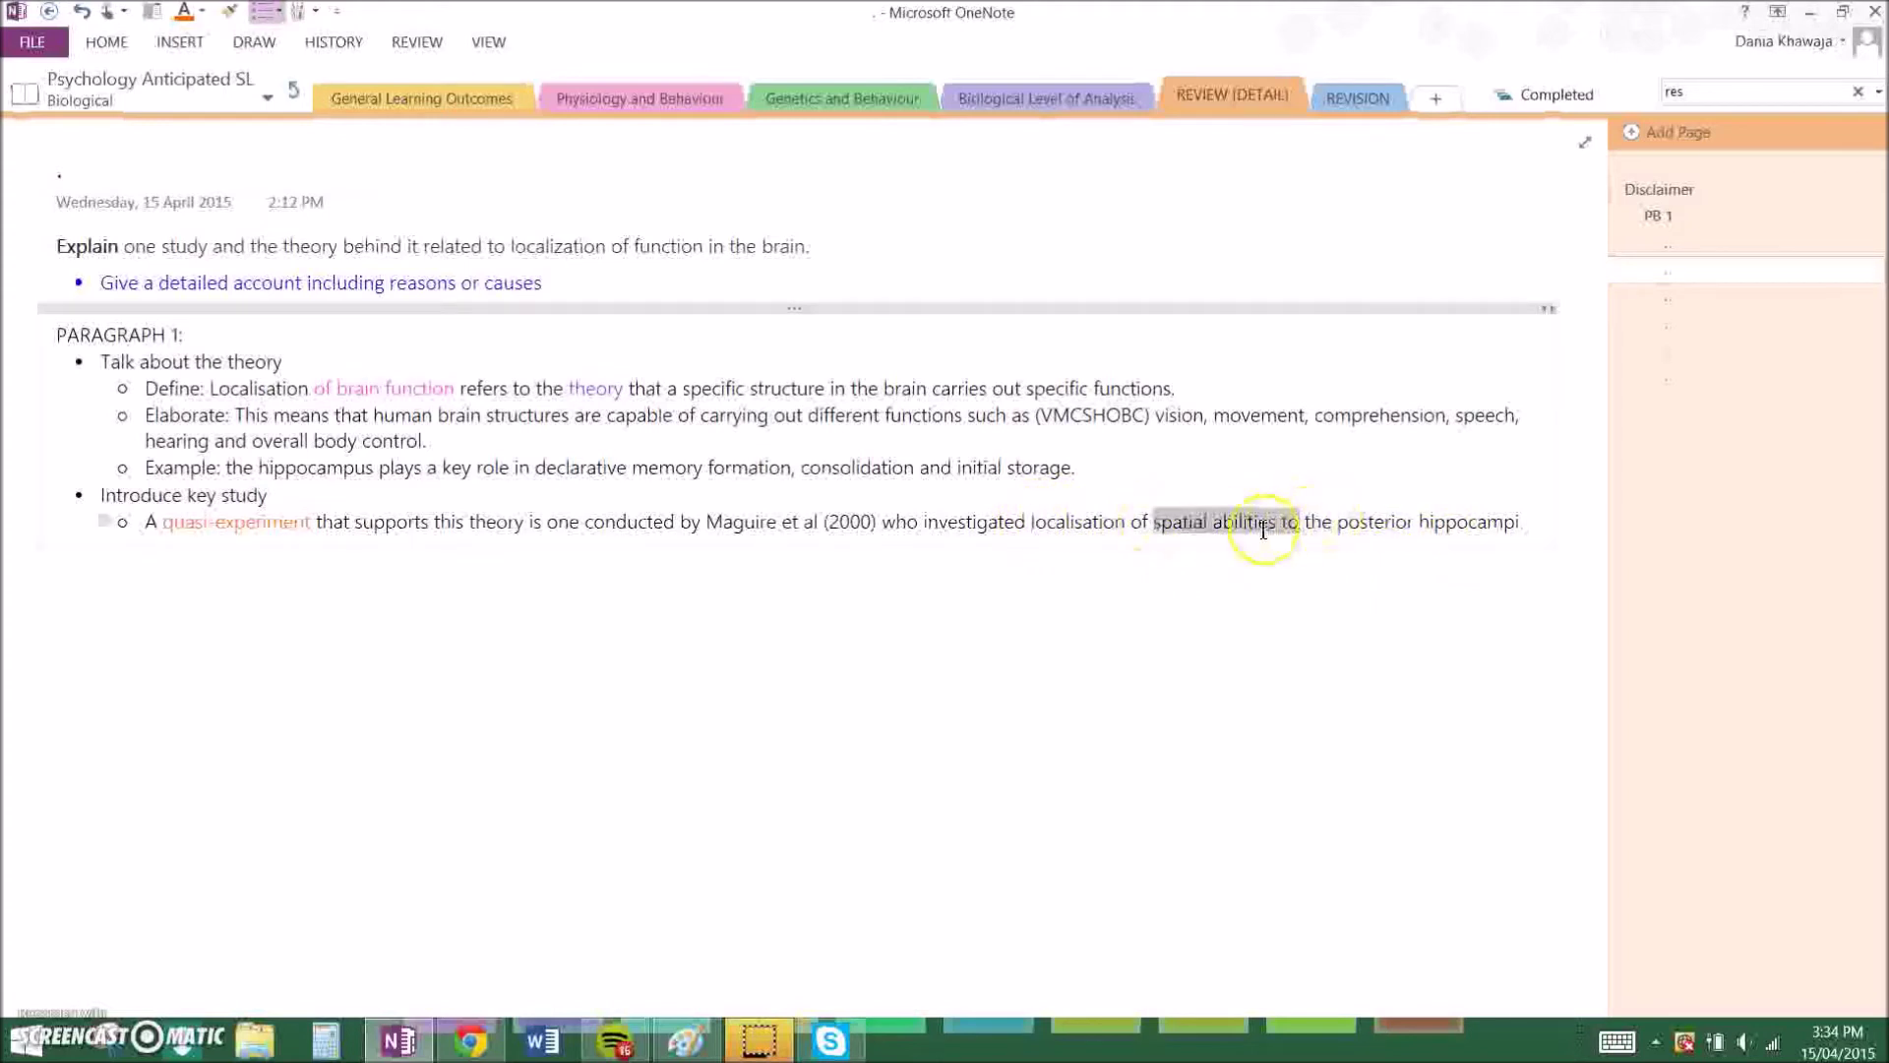
{"action": "left_click", "coordinate": [1435, 535]}
{"action": "left_click", "coordinate": [1302, 687]}
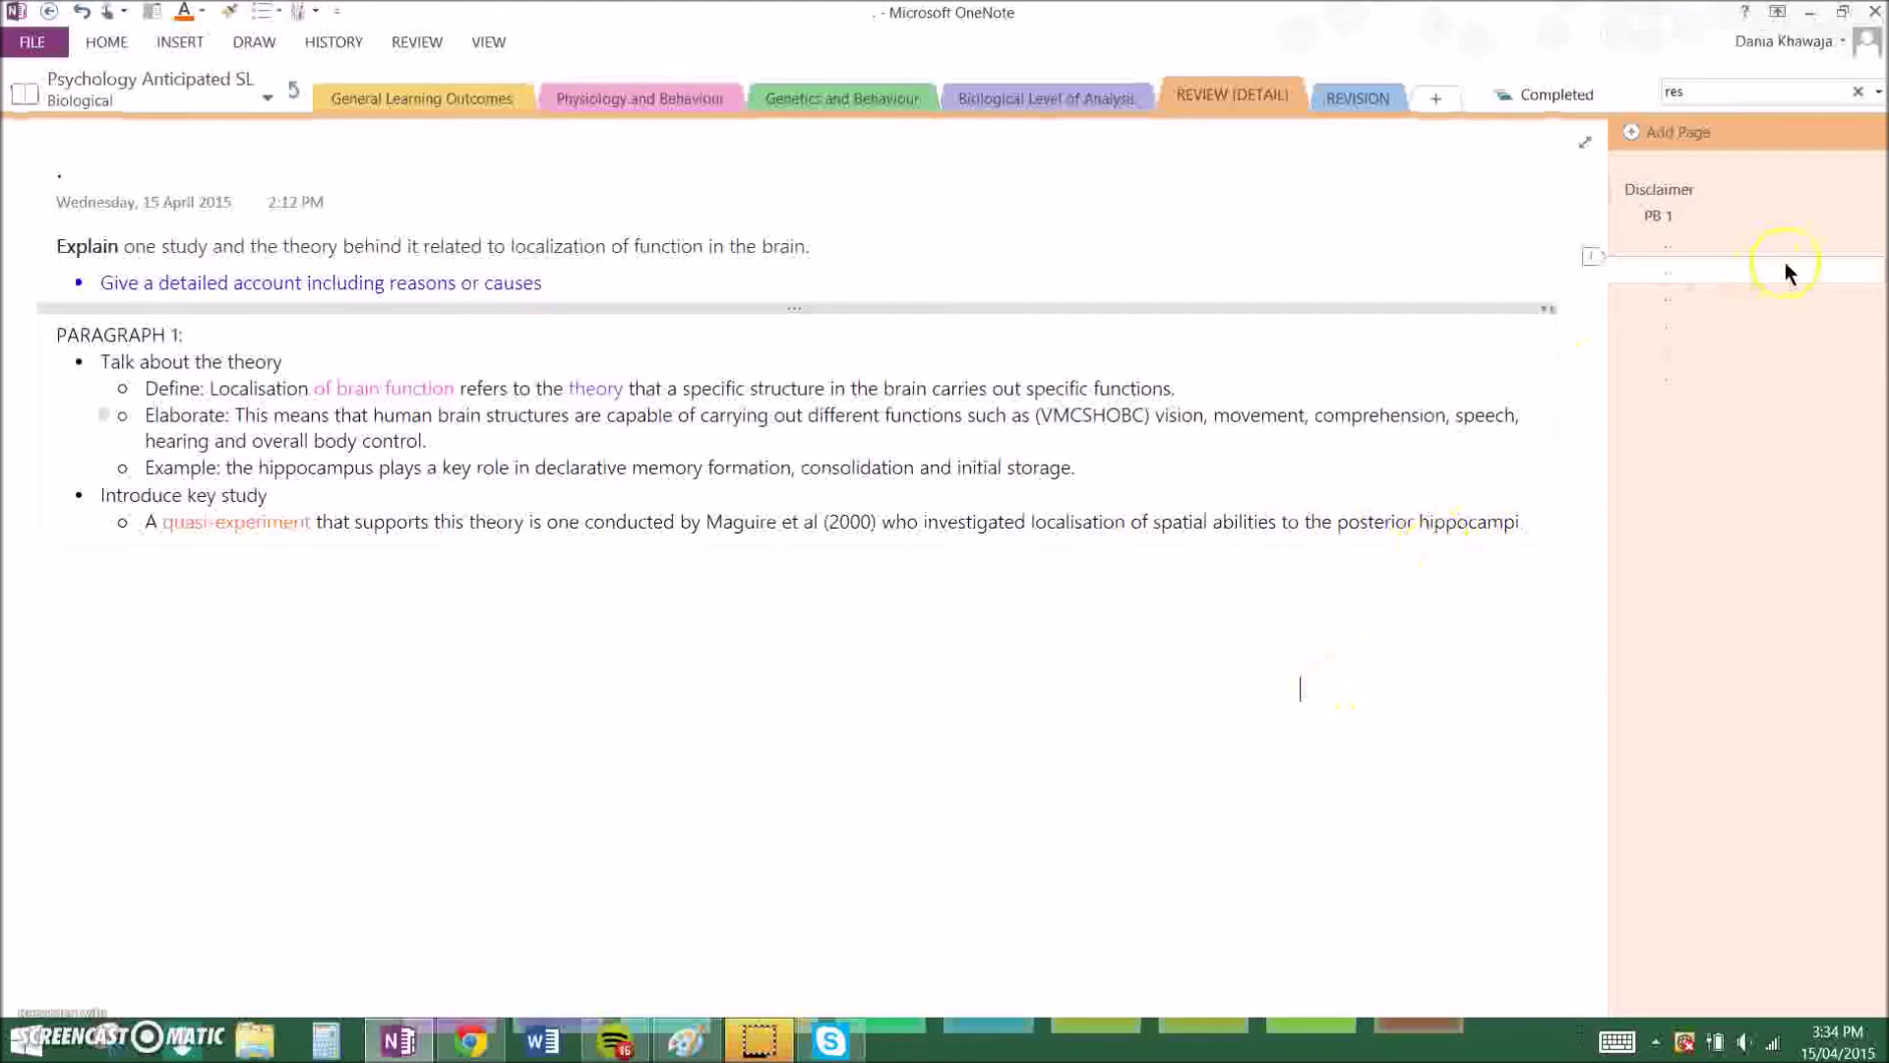
{"action": "left_click", "coordinate": [1754, 295]}
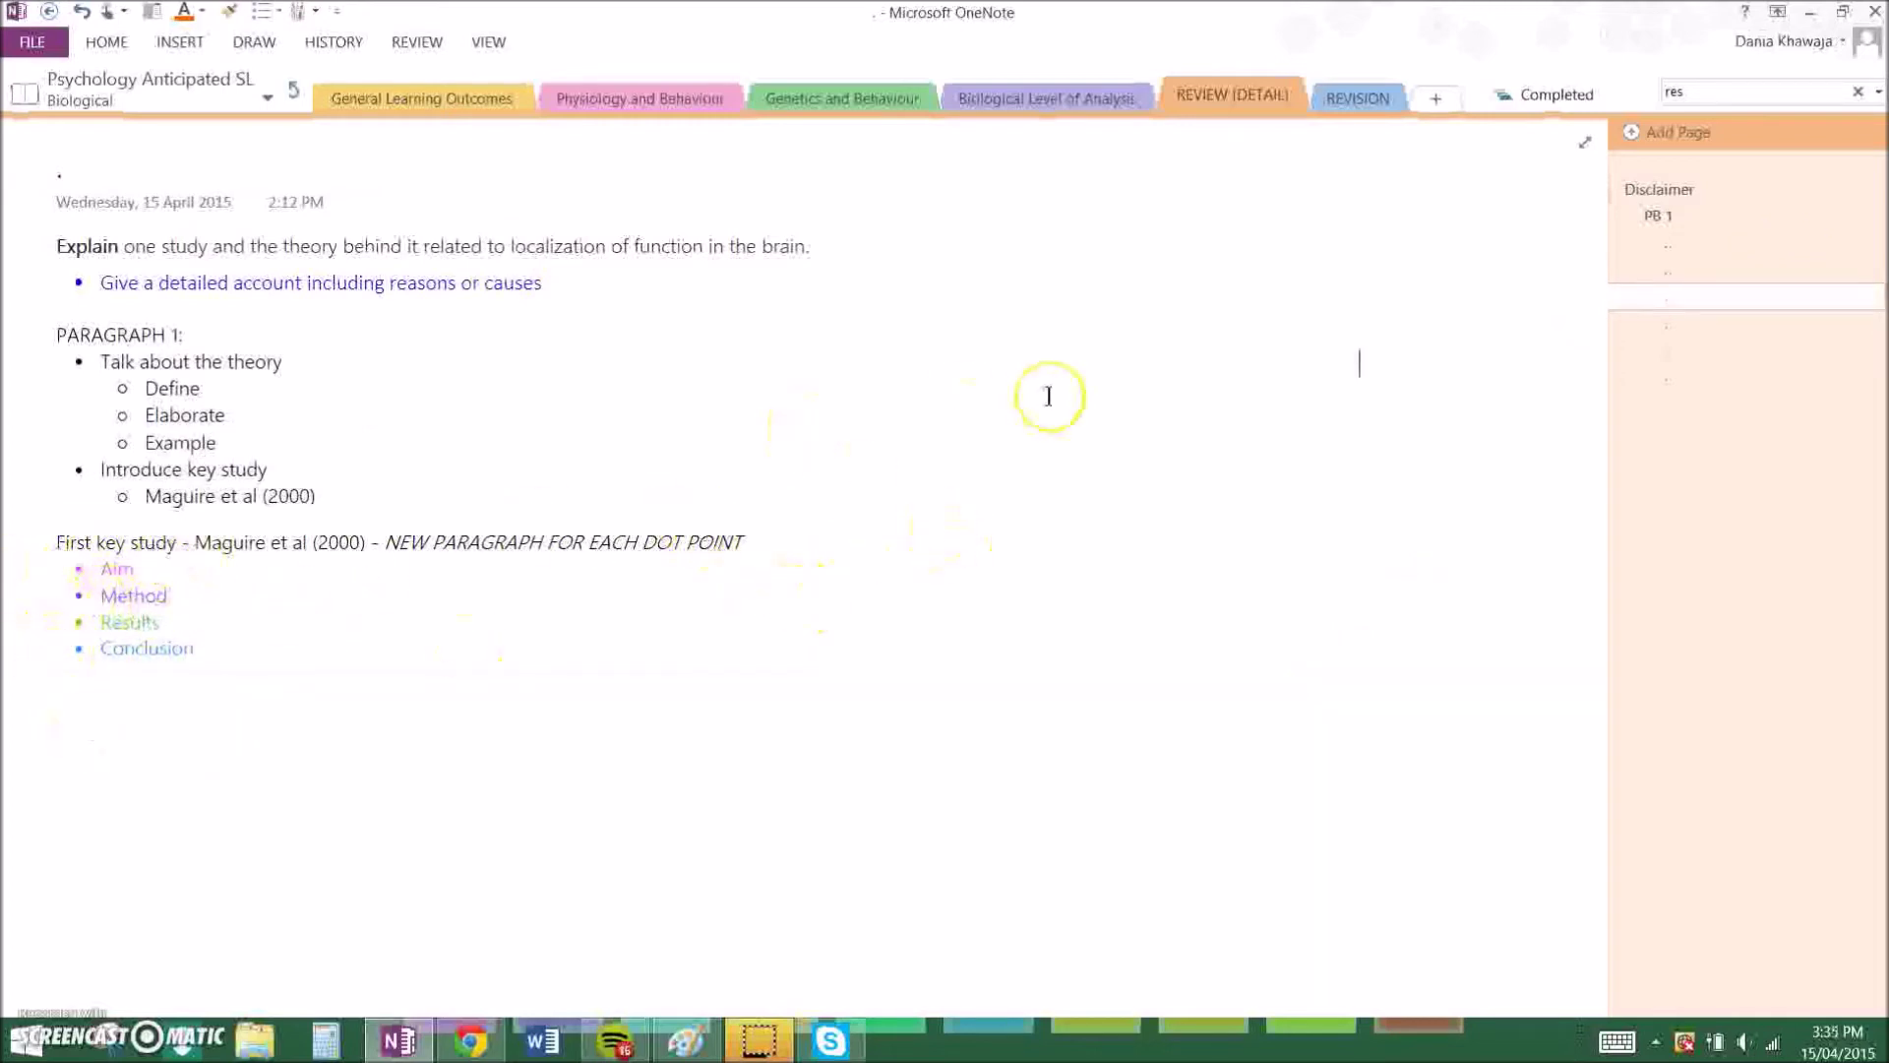
Move on to the next plan page, which adds the PARAGRAPH 6 hippocampus outline.
{"action": "double_click", "coordinate": [97, 234]}
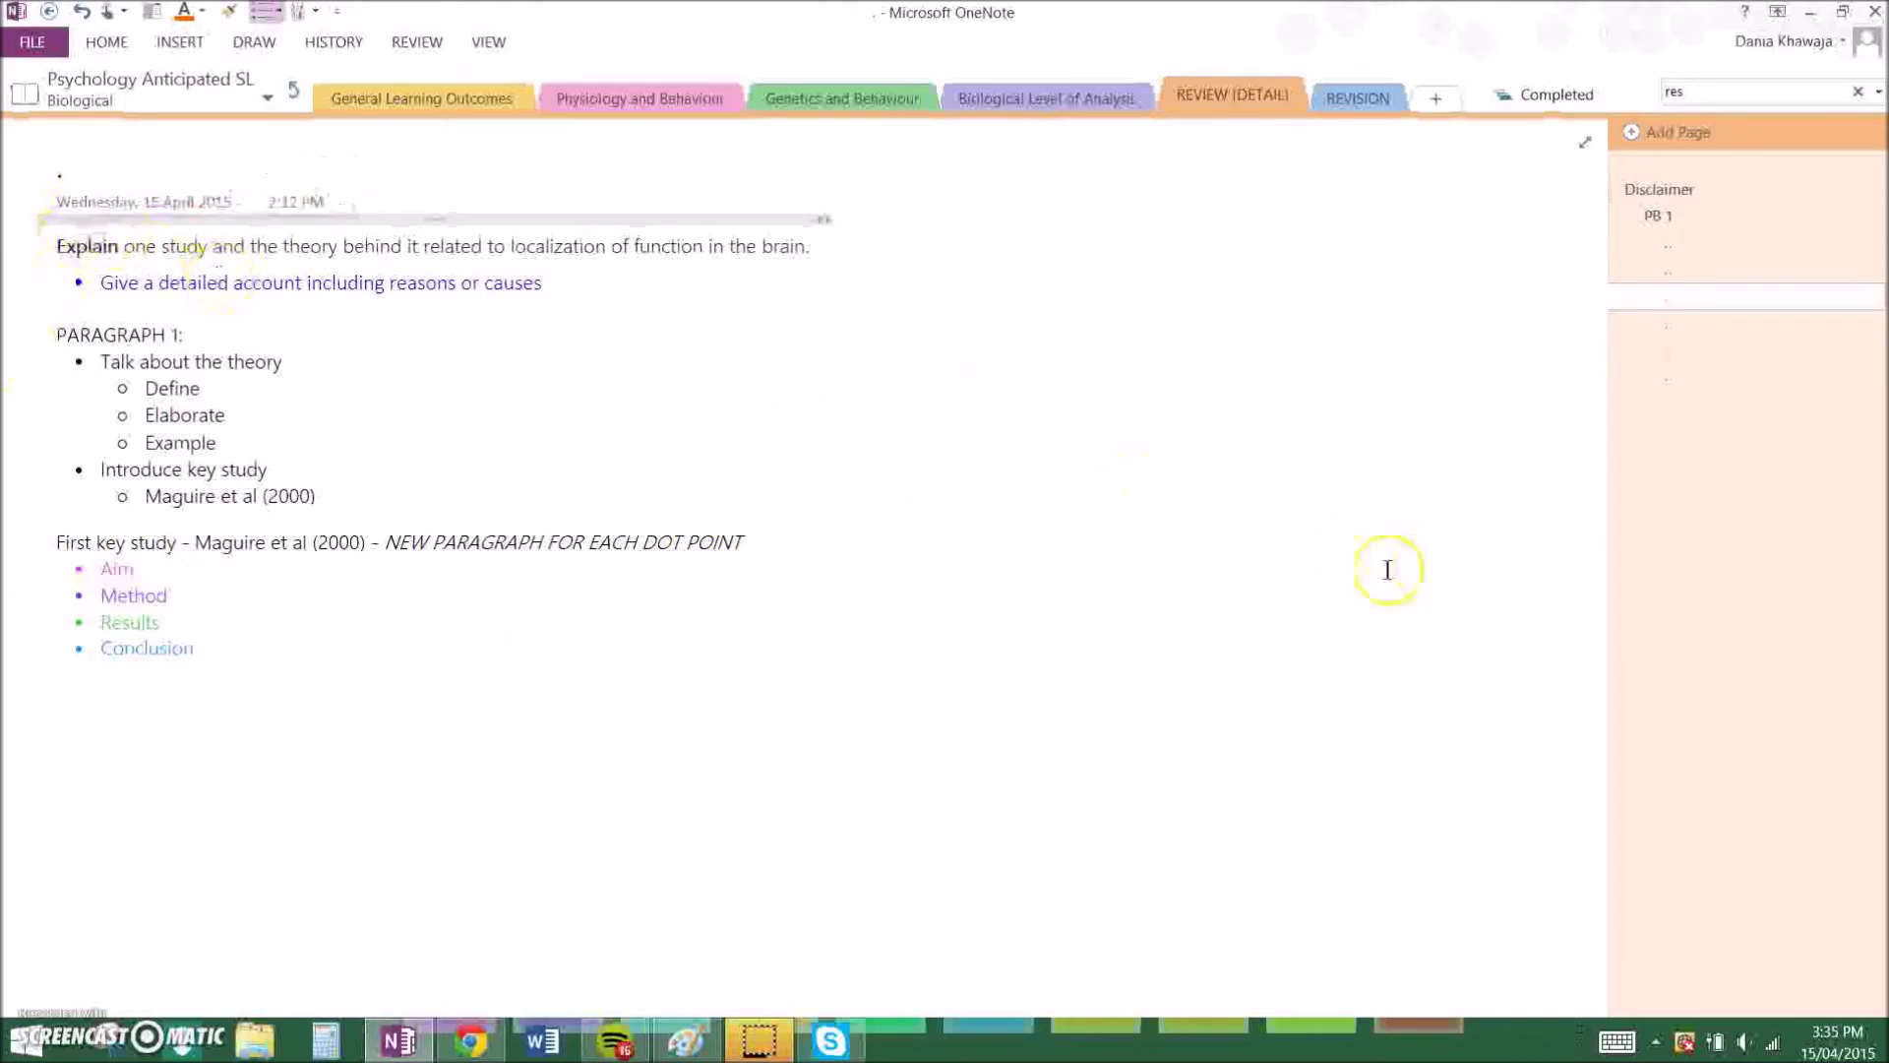
{"action": "left_click", "coordinate": [1037, 447]}
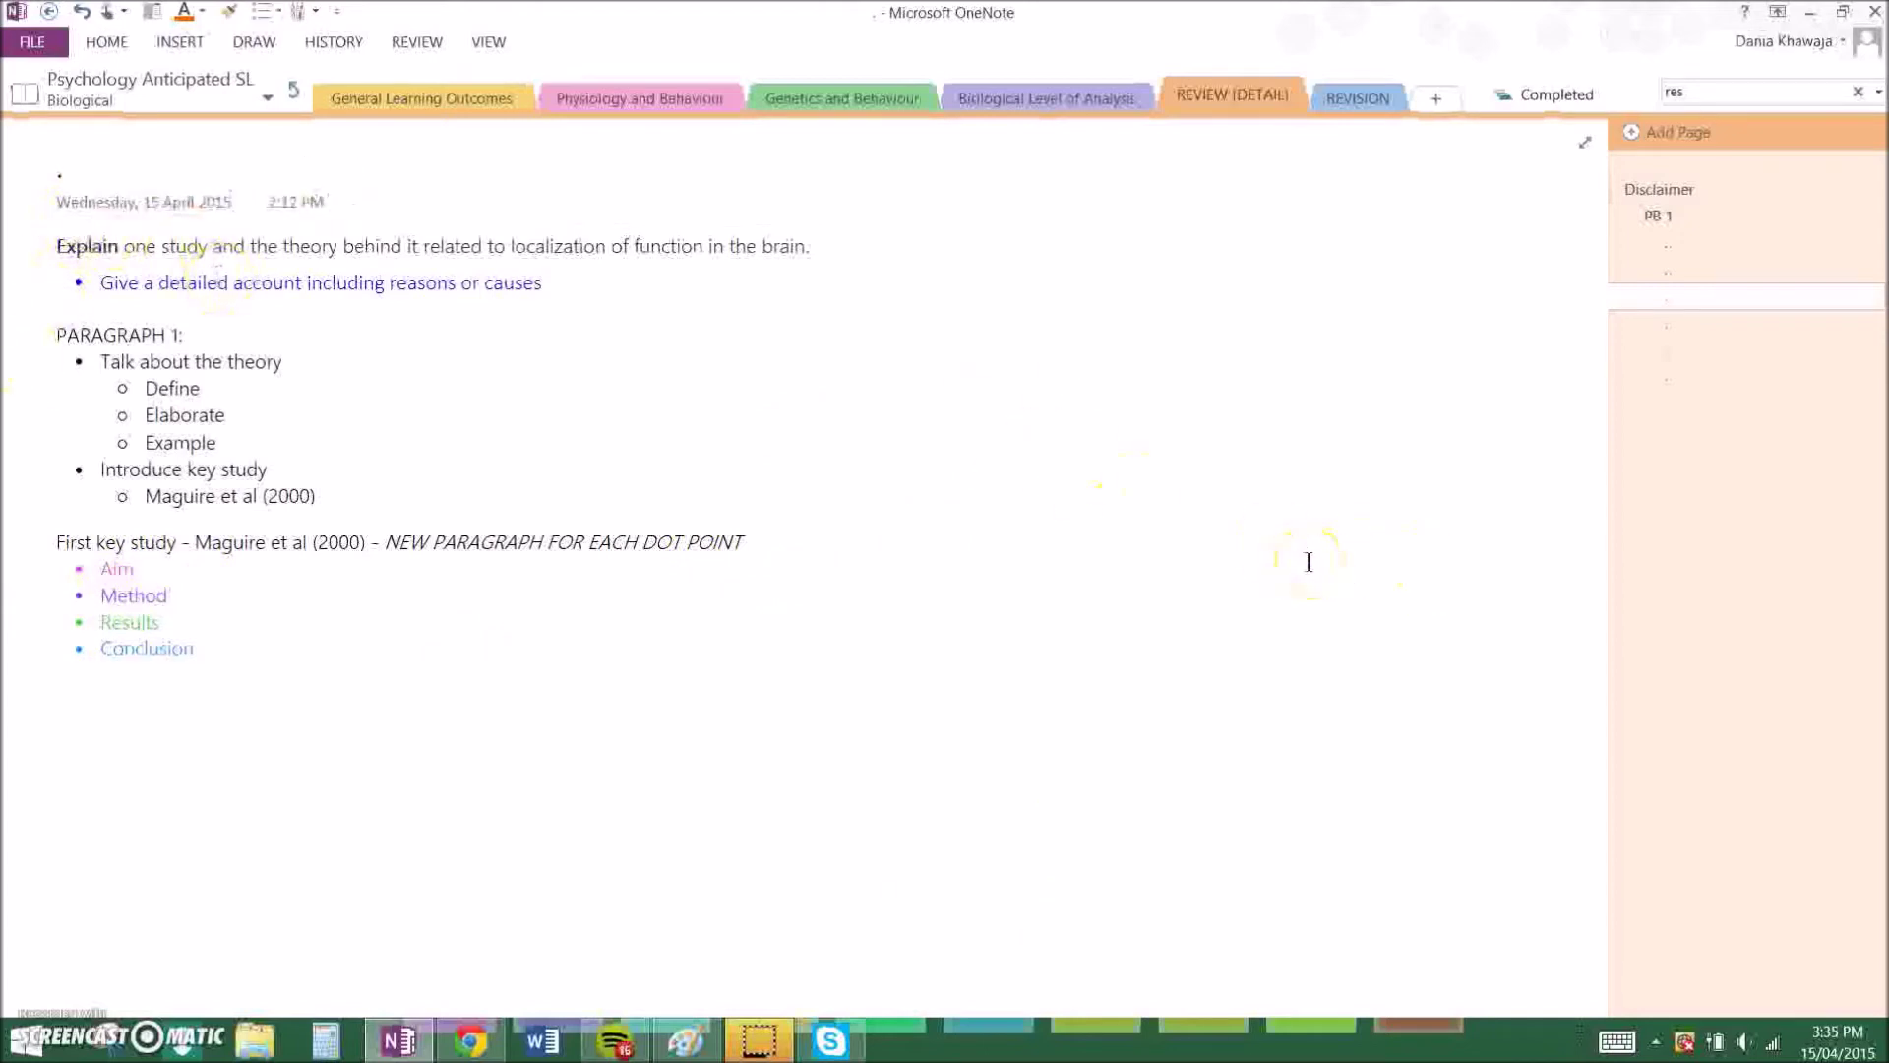
{"action": "left_click_drag", "start_coordinate": [1418, 663], "coordinate": [884, 392]}
{"action": "left_click", "coordinate": [1674, 316]}
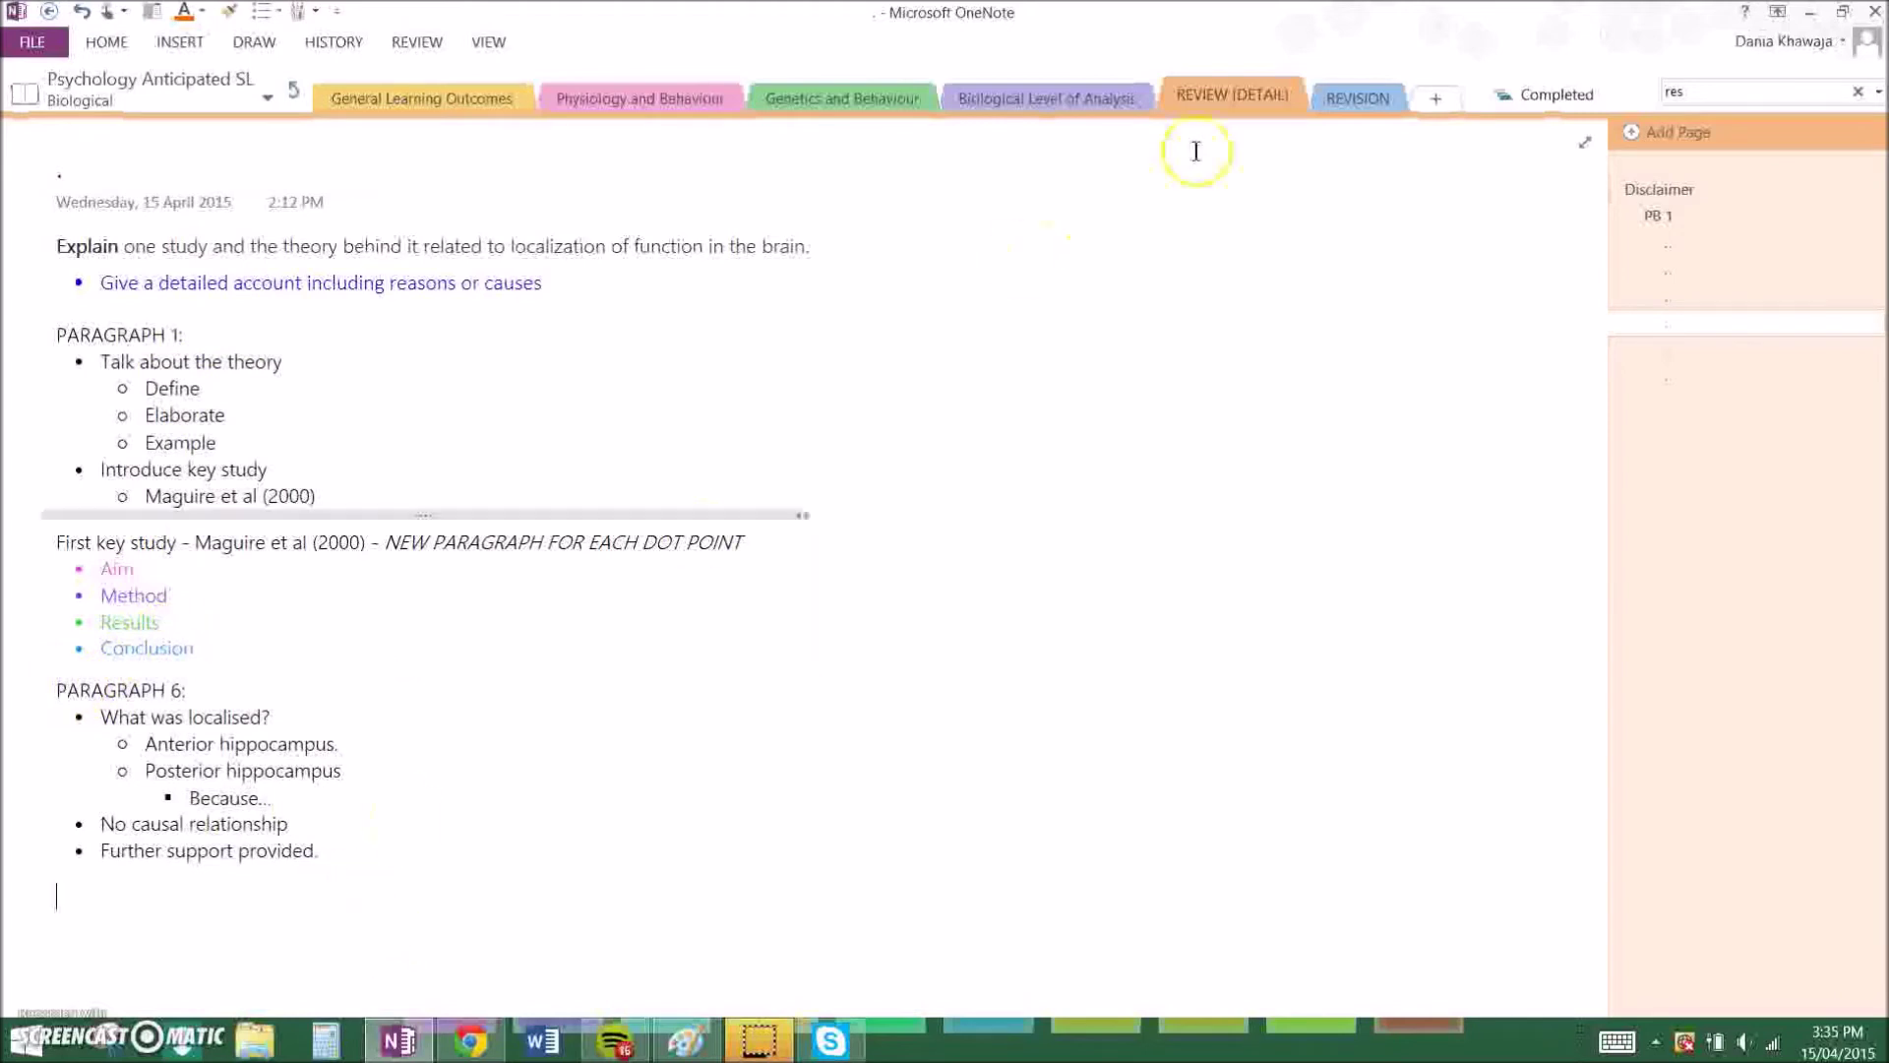
Briefly visit Biological Level of Analysis, then open the page with PARAGRAPH 6 written in full.
{"action": "left_click", "coordinate": [999, 101]}
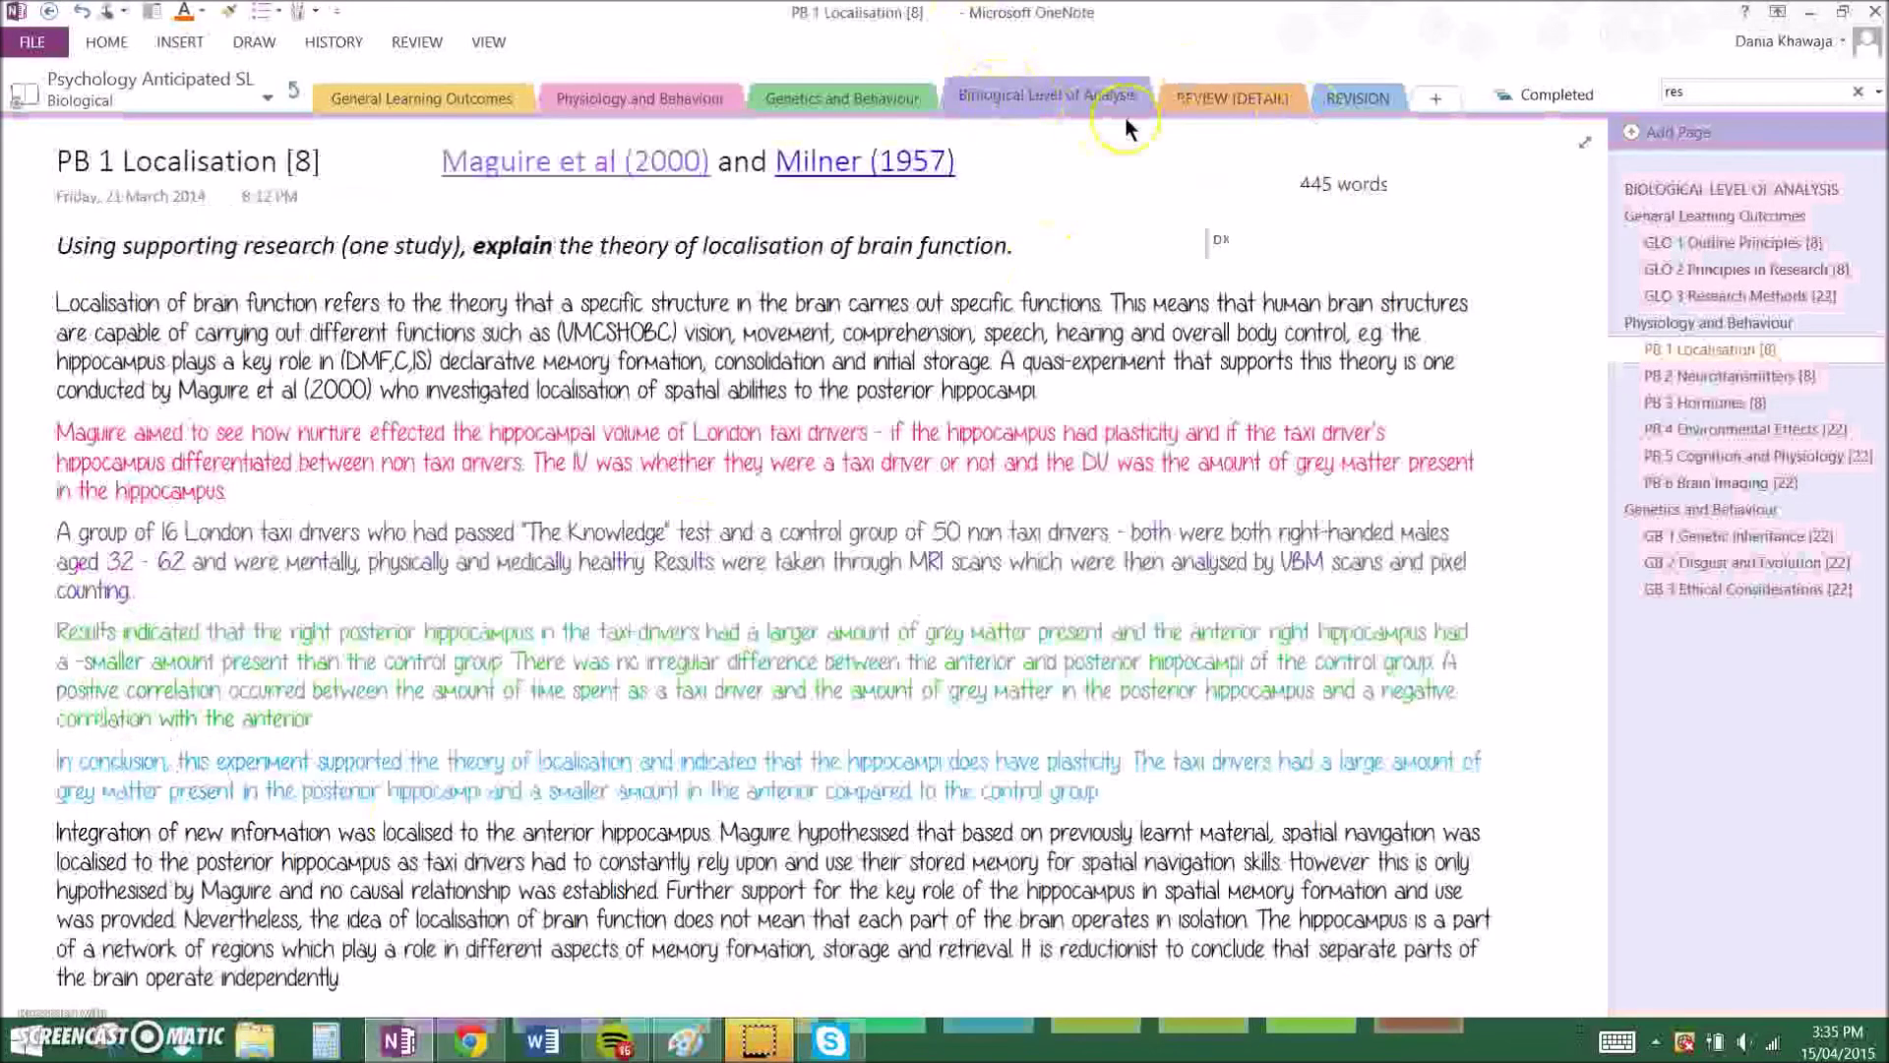
{"action": "left_click", "coordinate": [1255, 99]}
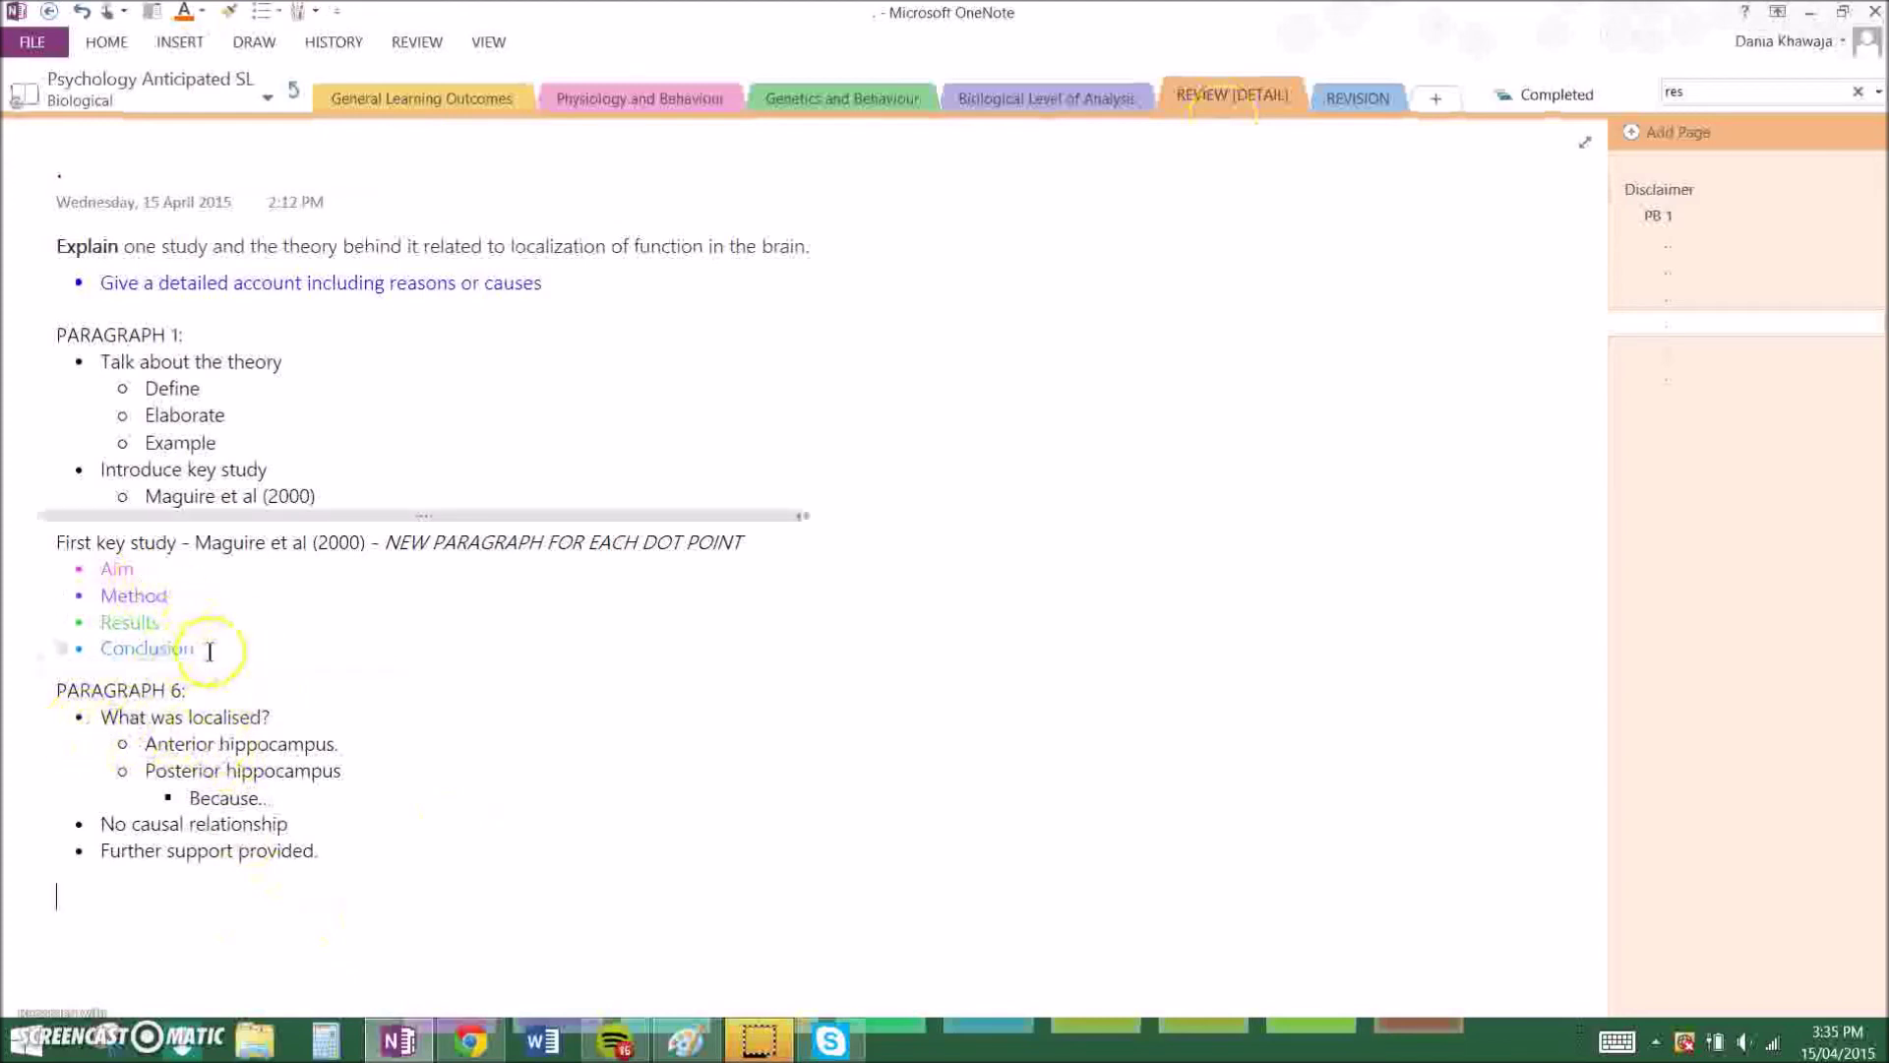
{"action": "left_click_drag", "start_coordinate": [207, 647], "coordinate": [116, 547]}
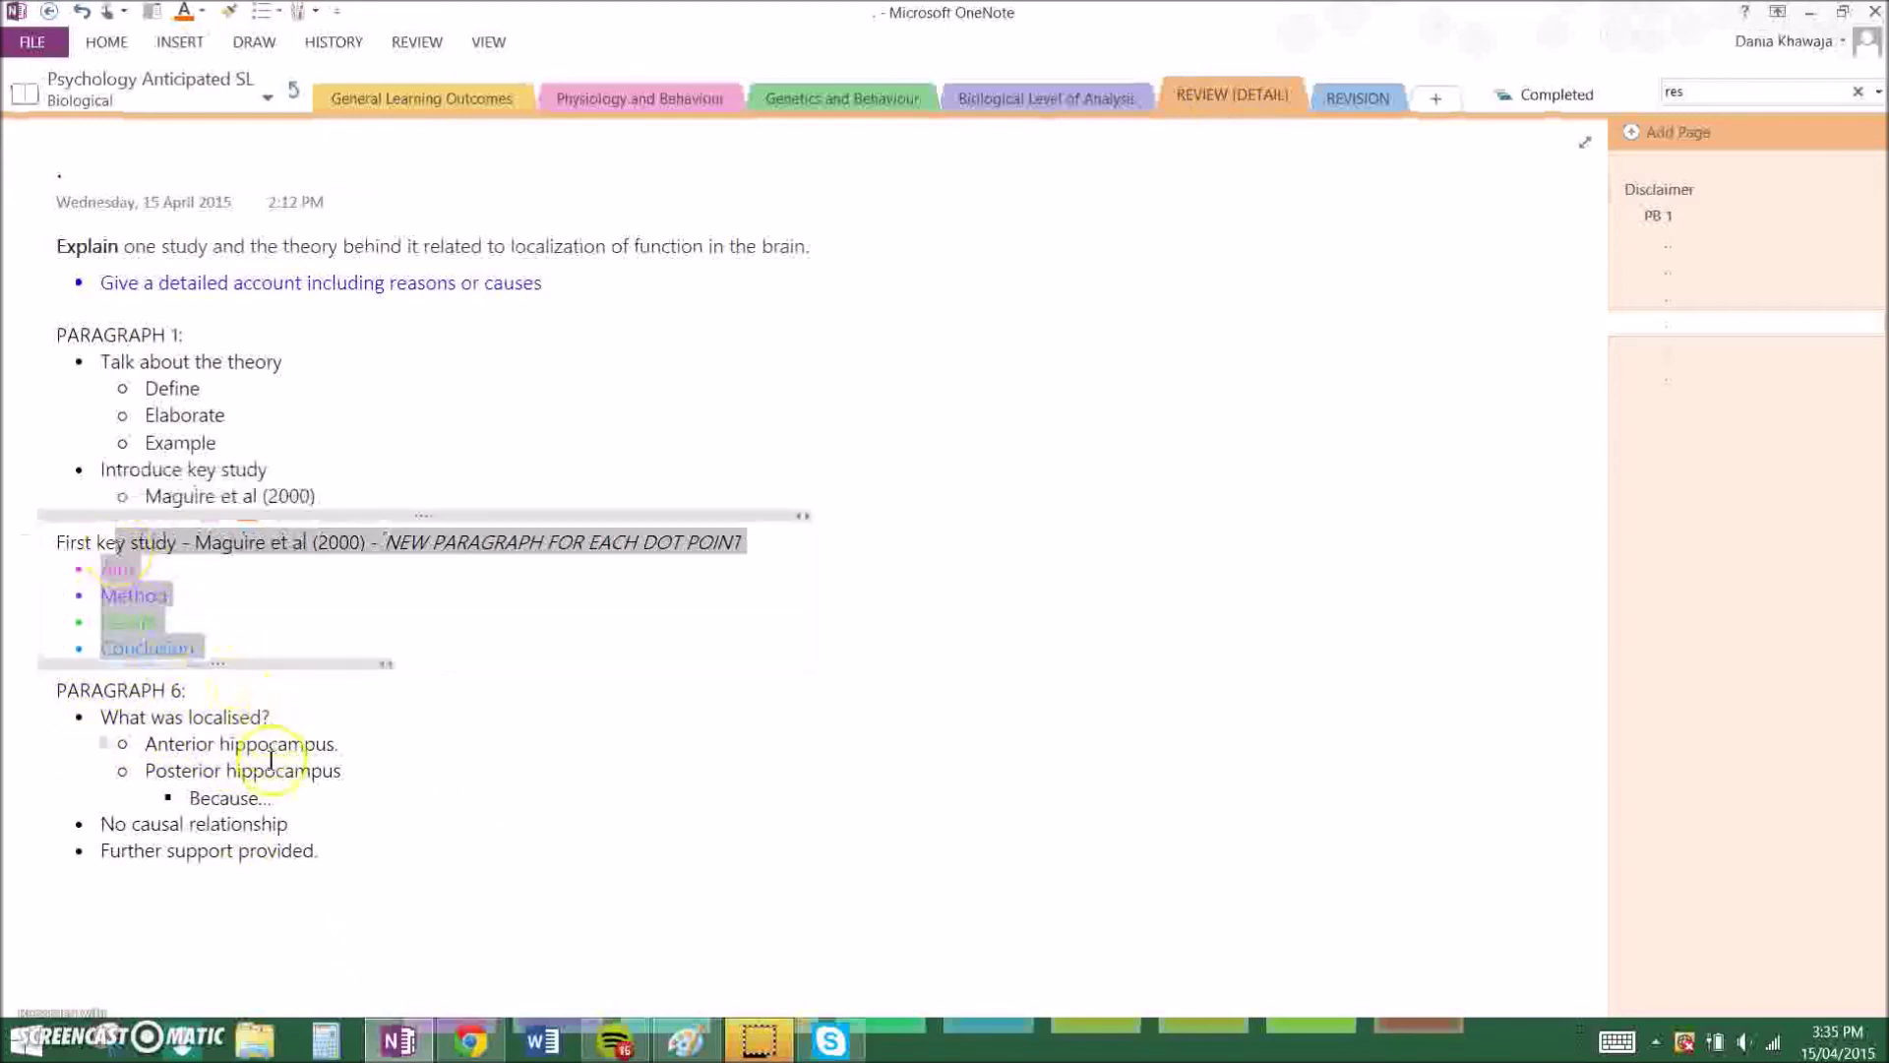
{"action": "left_click", "coordinate": [162, 827]}
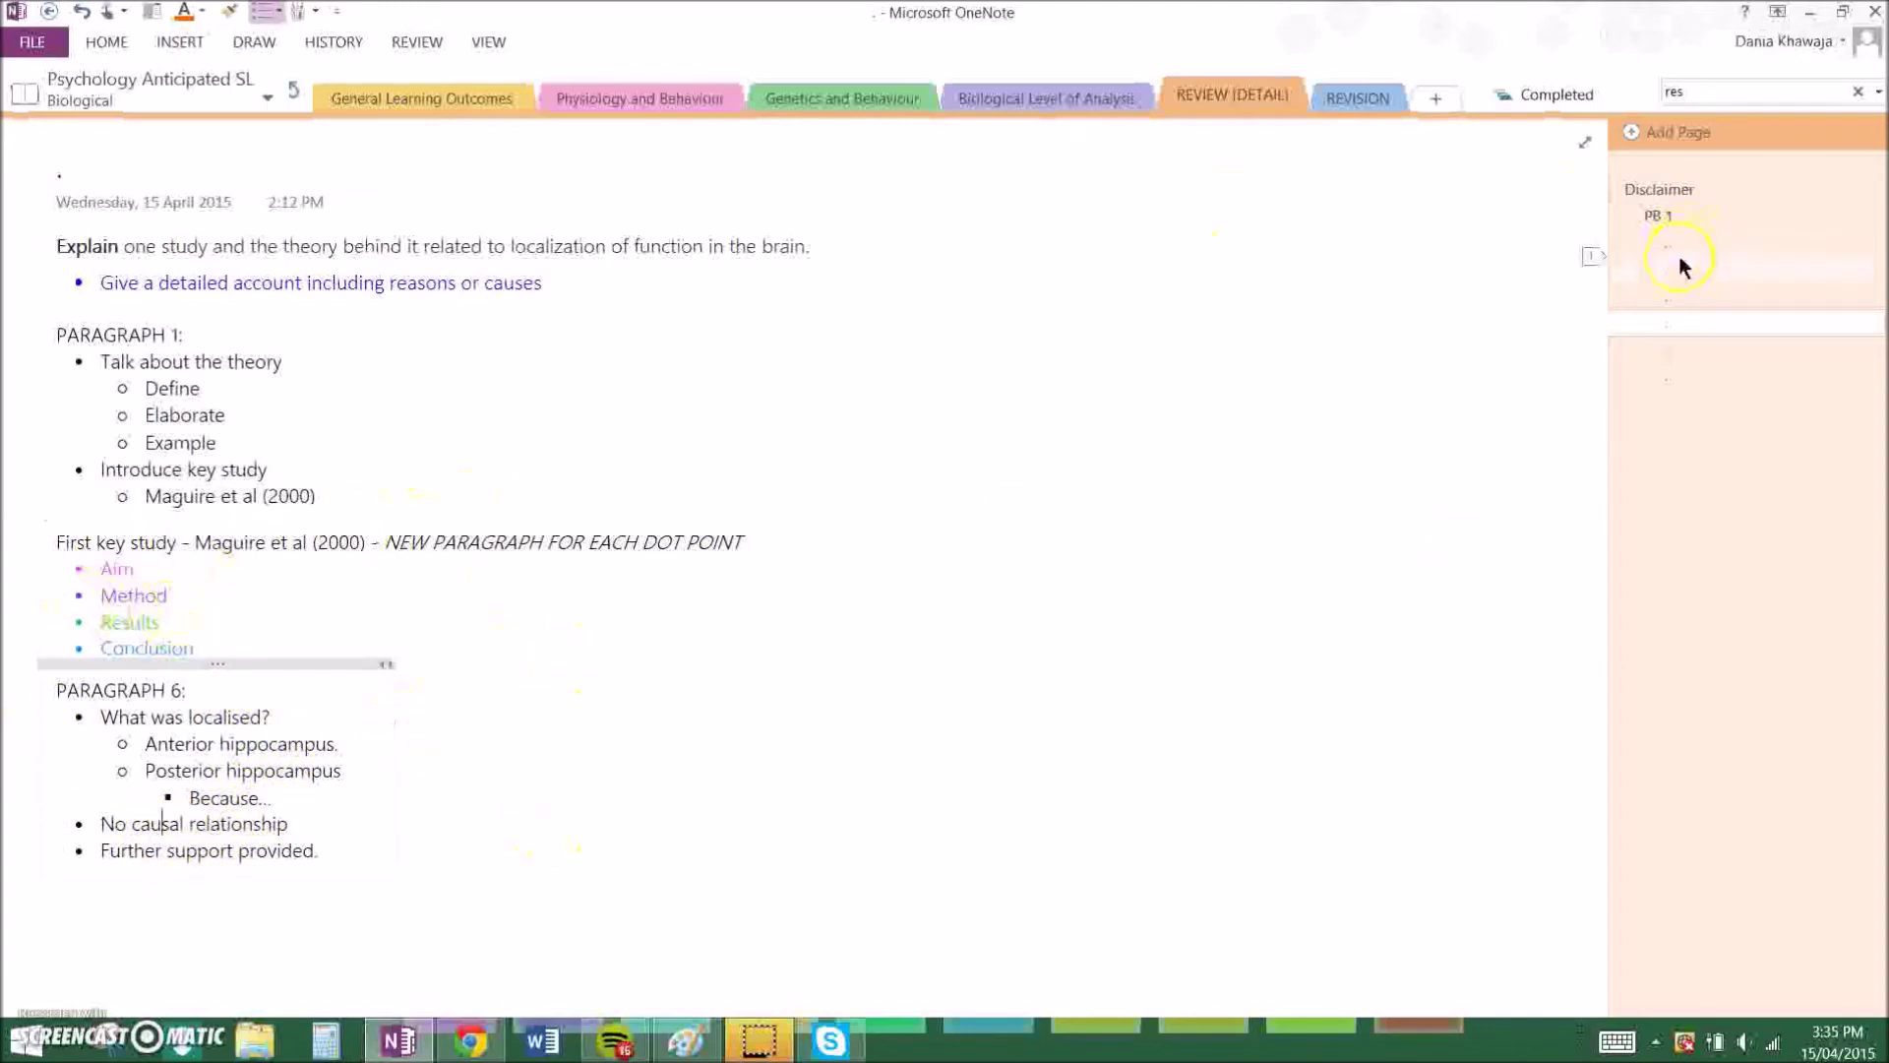
{"action": "left_click", "coordinate": [1660, 343]}
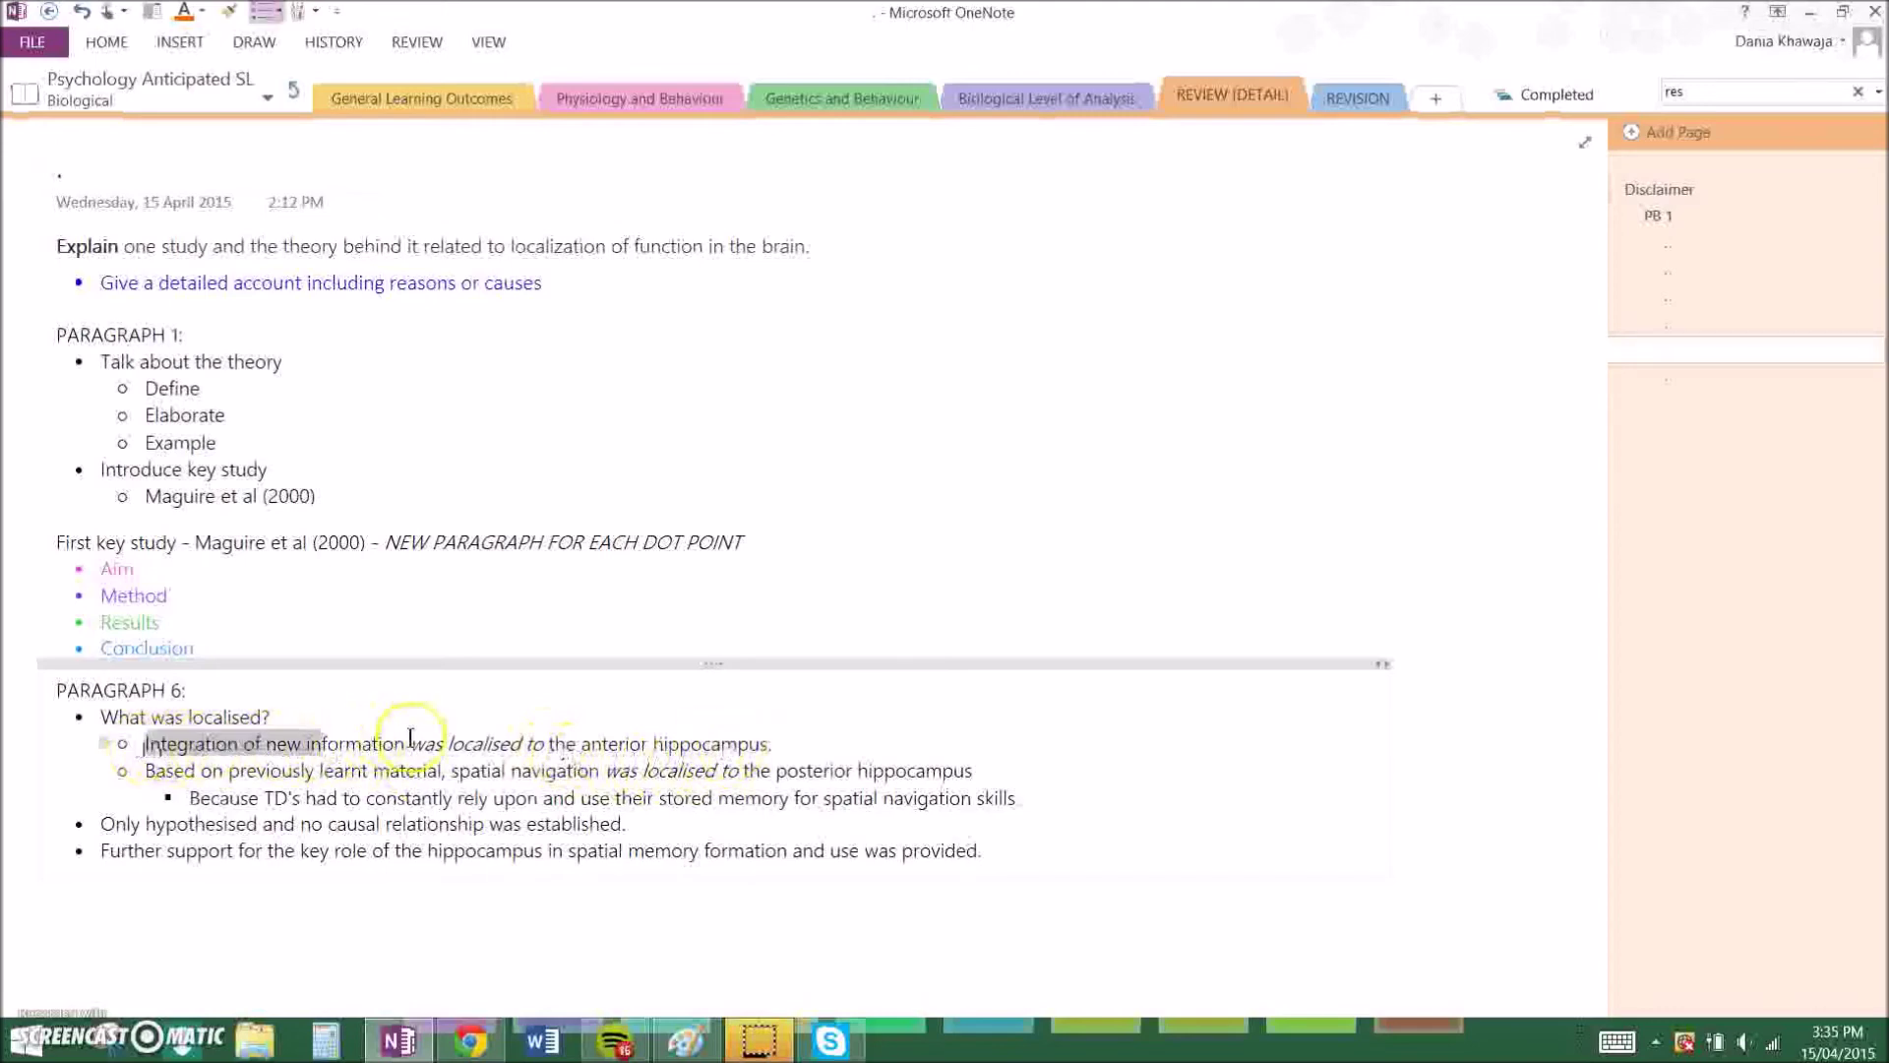
Make 'Integration of new information' pink and 'the anterior hippocampus' purple.
{"action": "left_click_drag", "start_coordinate": [410, 738], "coordinate": [405, 743]}
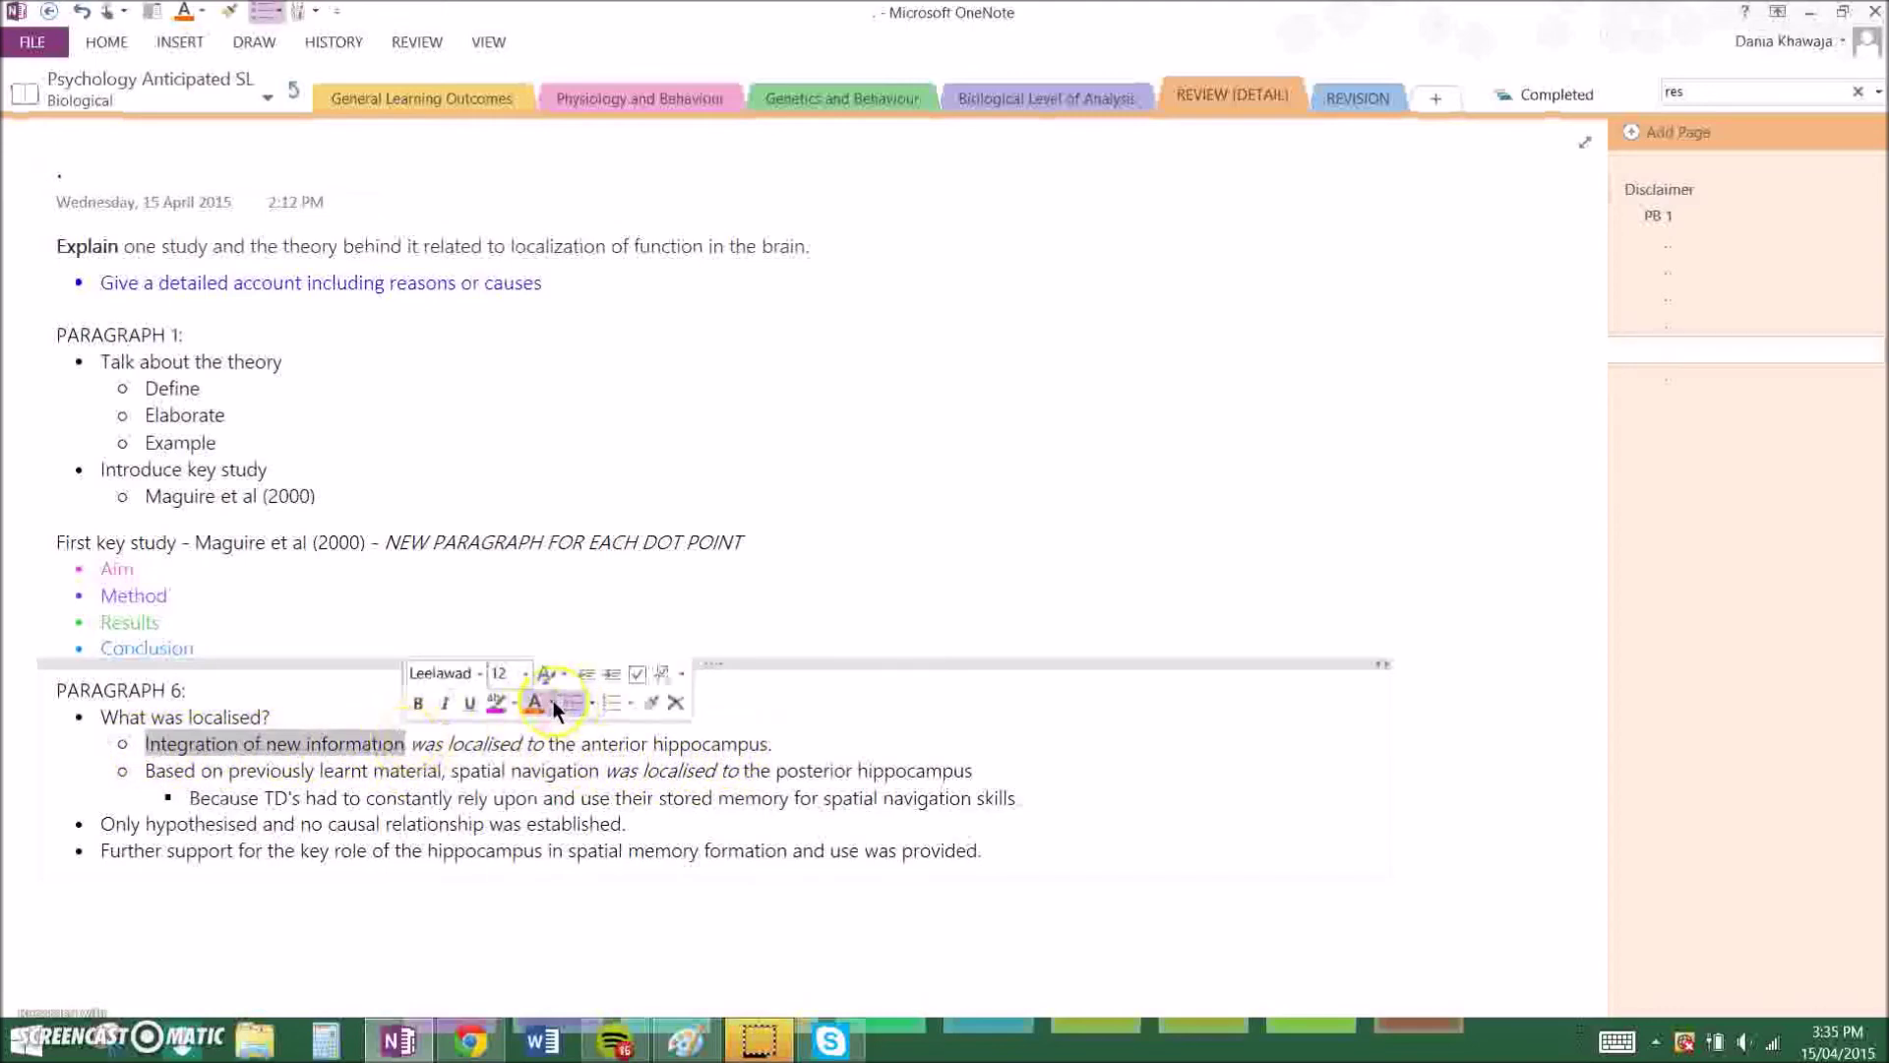
{"action": "left_click", "coordinate": [553, 700]}
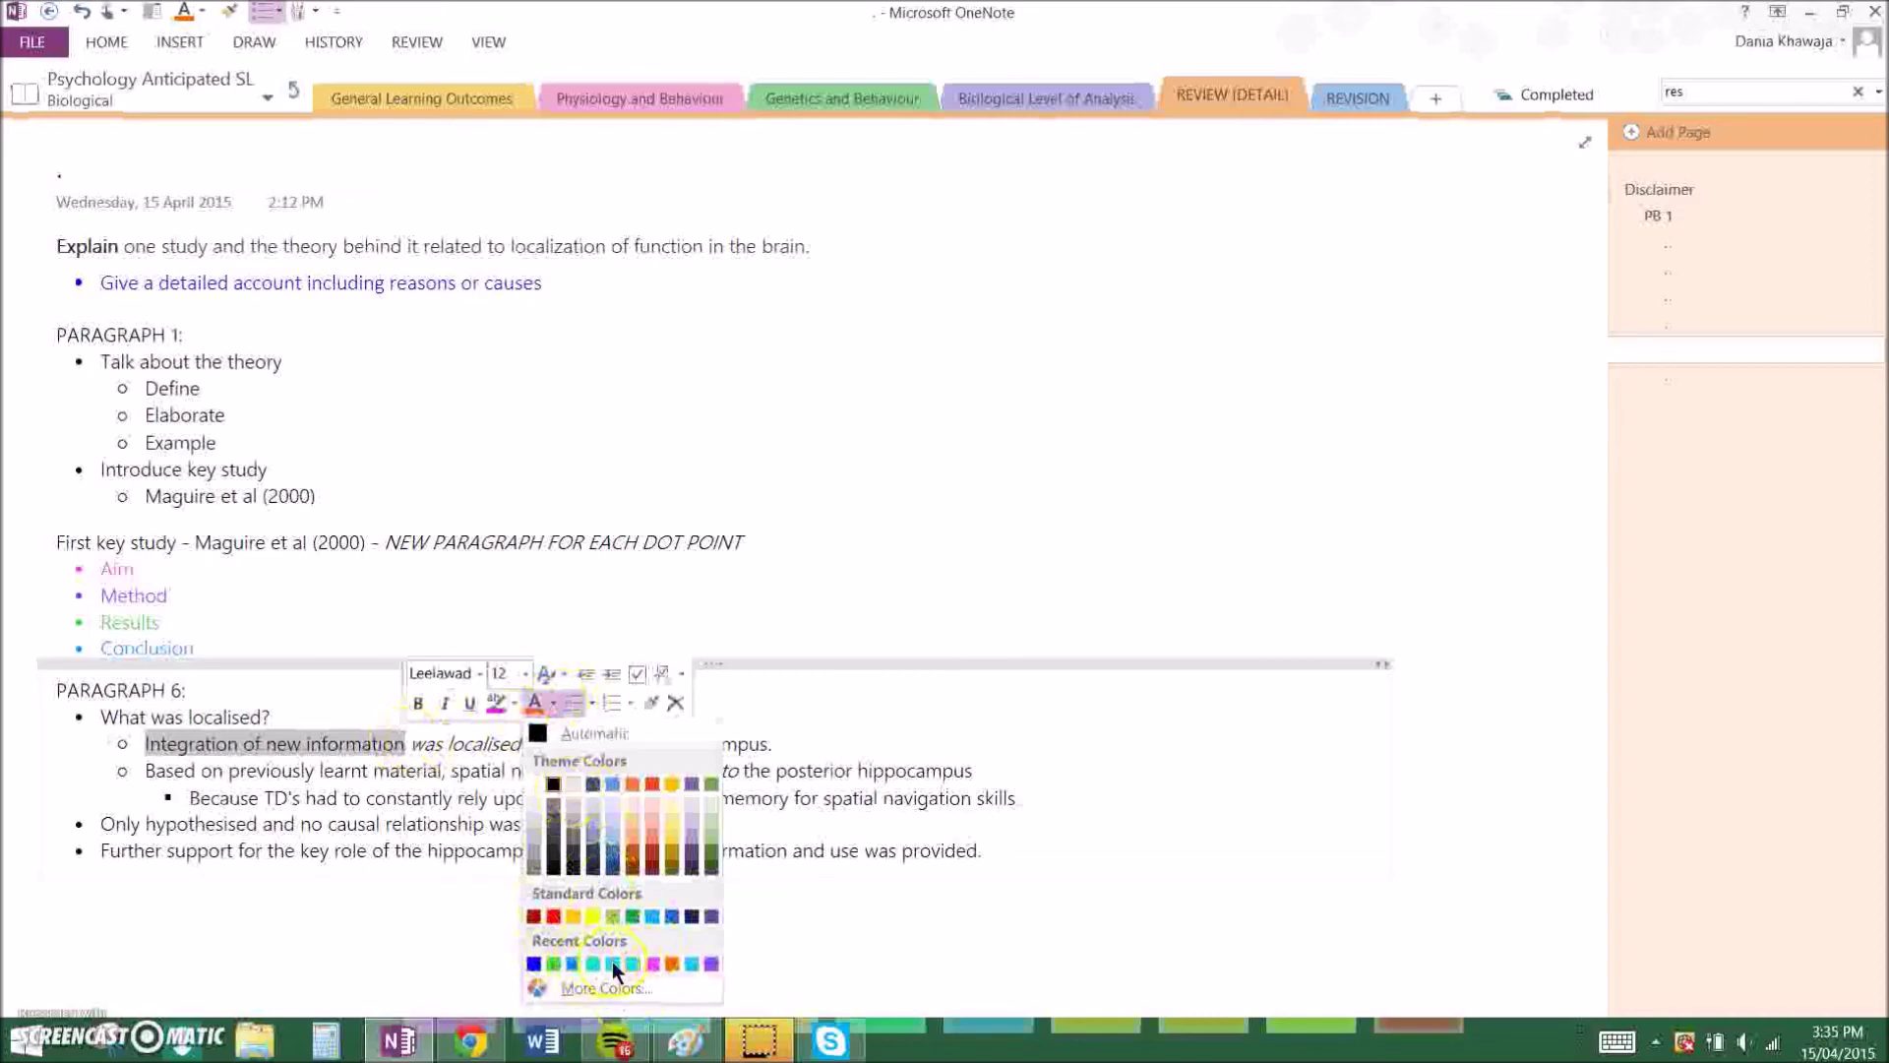
{"action": "left_click", "coordinate": [649, 962]}
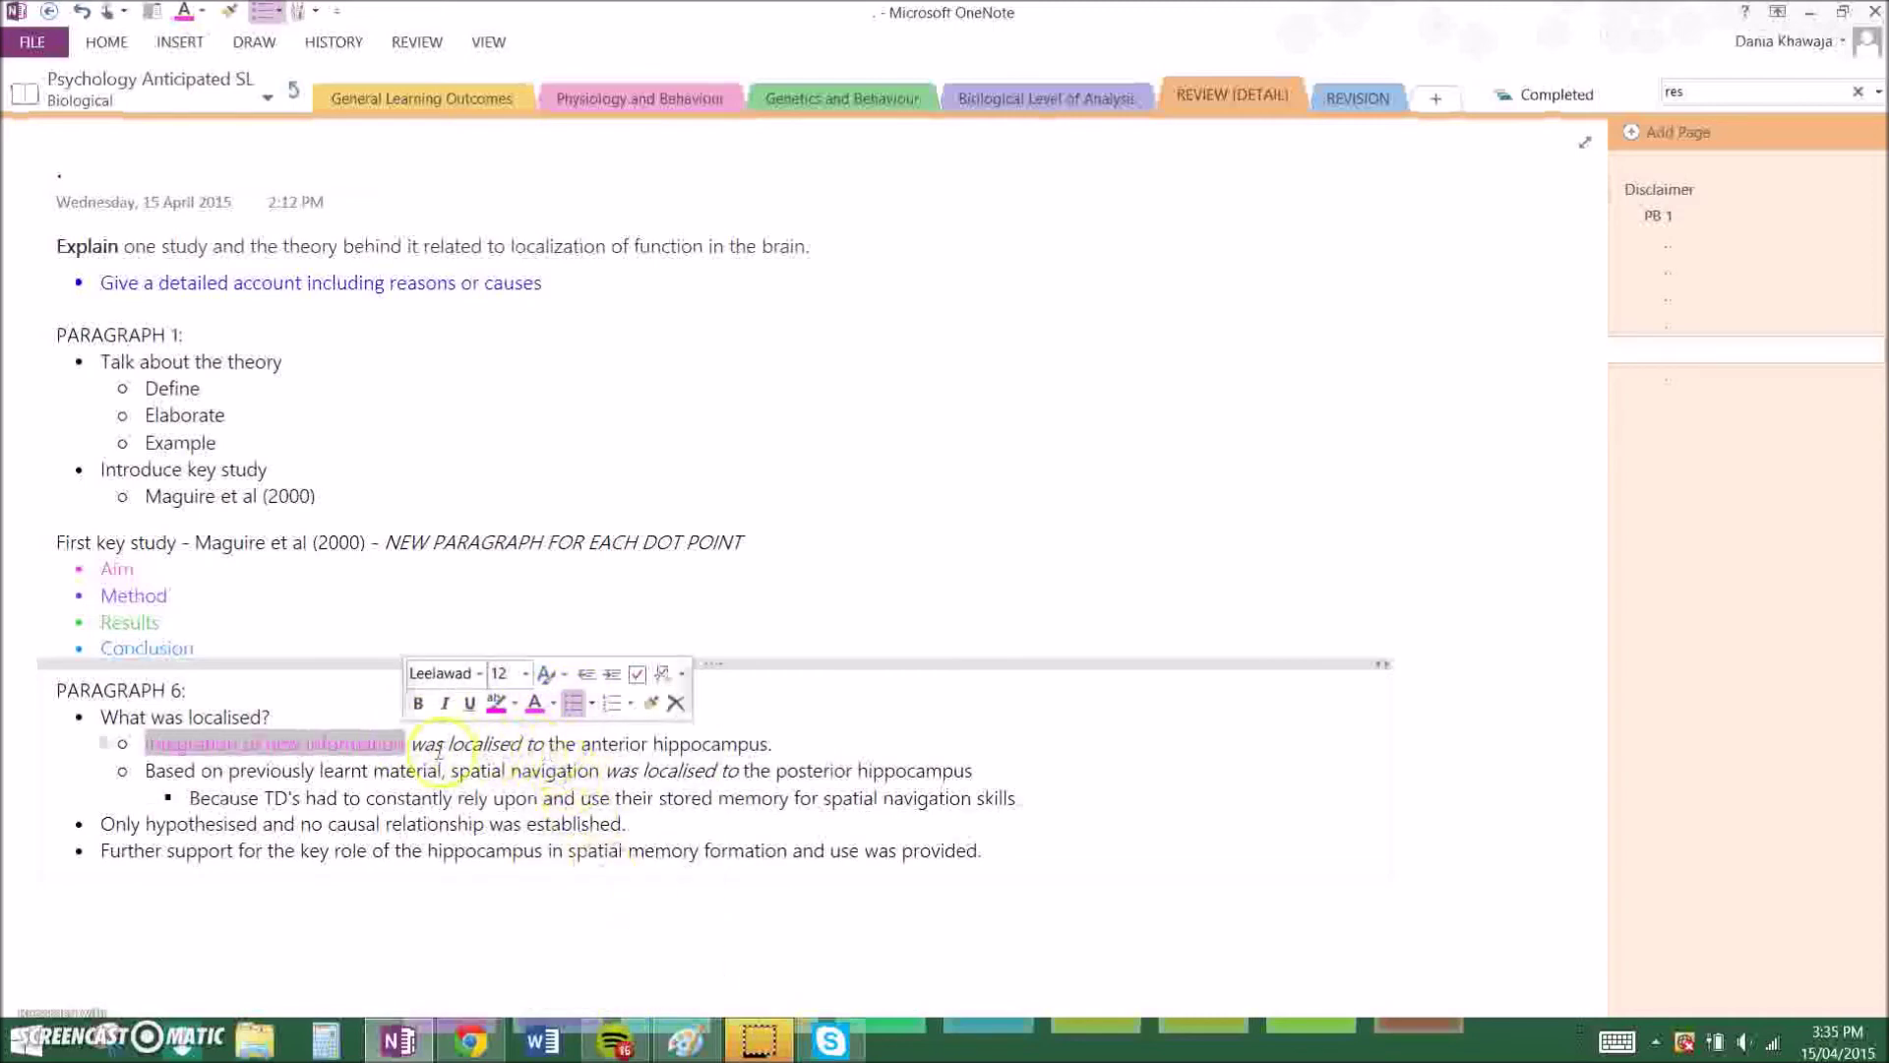
{"action": "left_click_drag", "start_coordinate": [549, 743], "coordinate": [769, 747]}
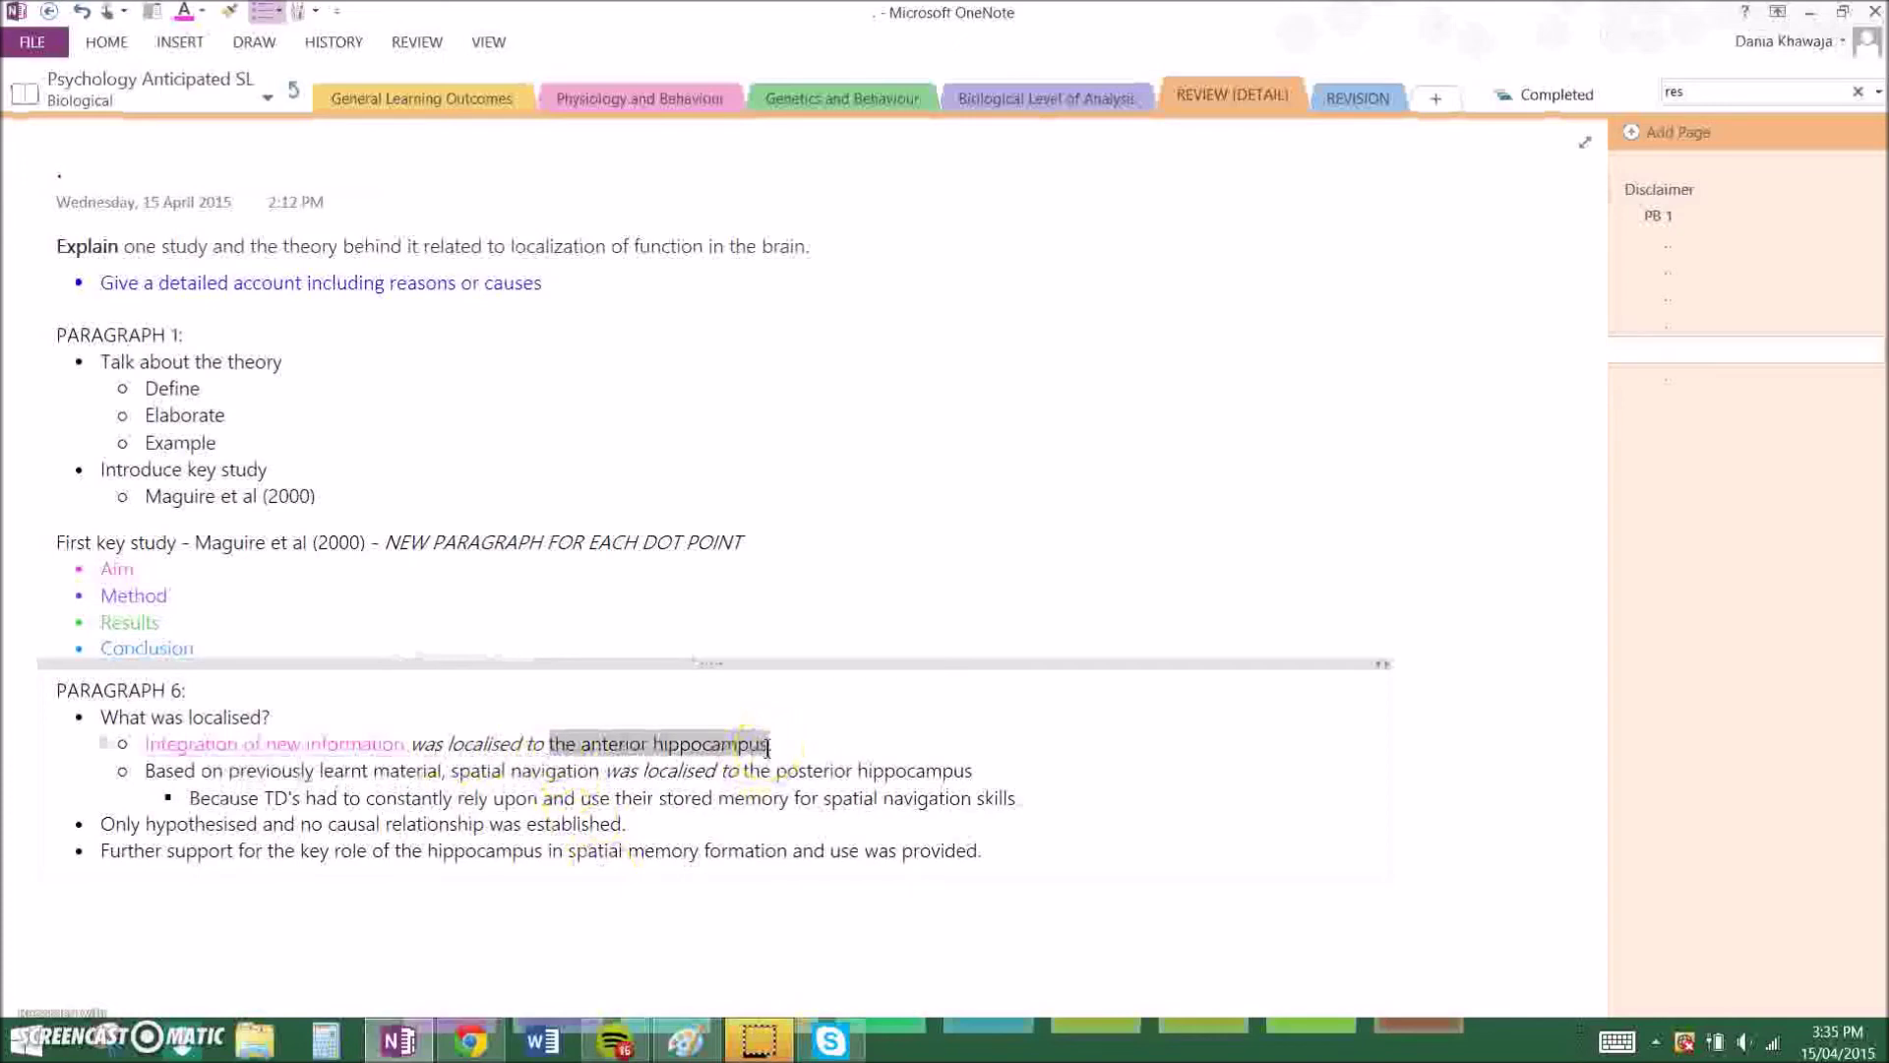
{"action": "left_click", "coordinate": [917, 711]}
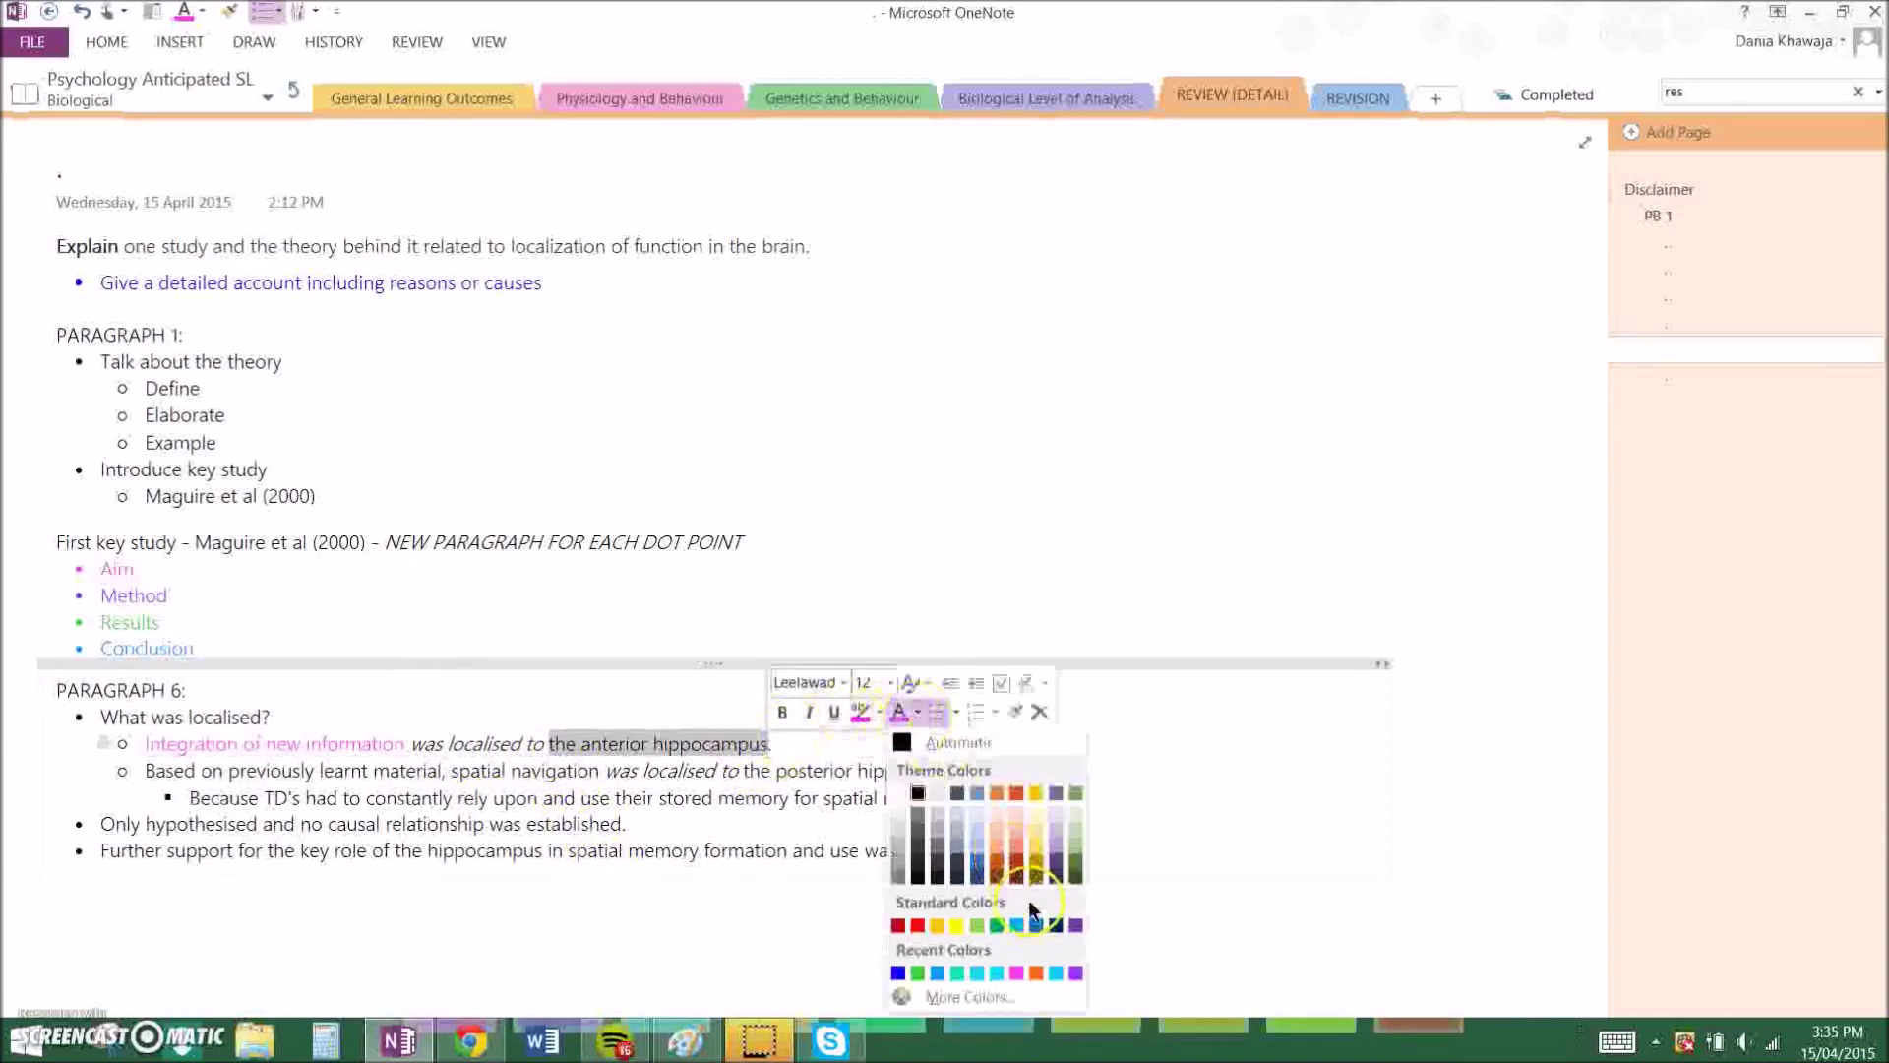
{"action": "left_click", "coordinate": [1074, 973]}
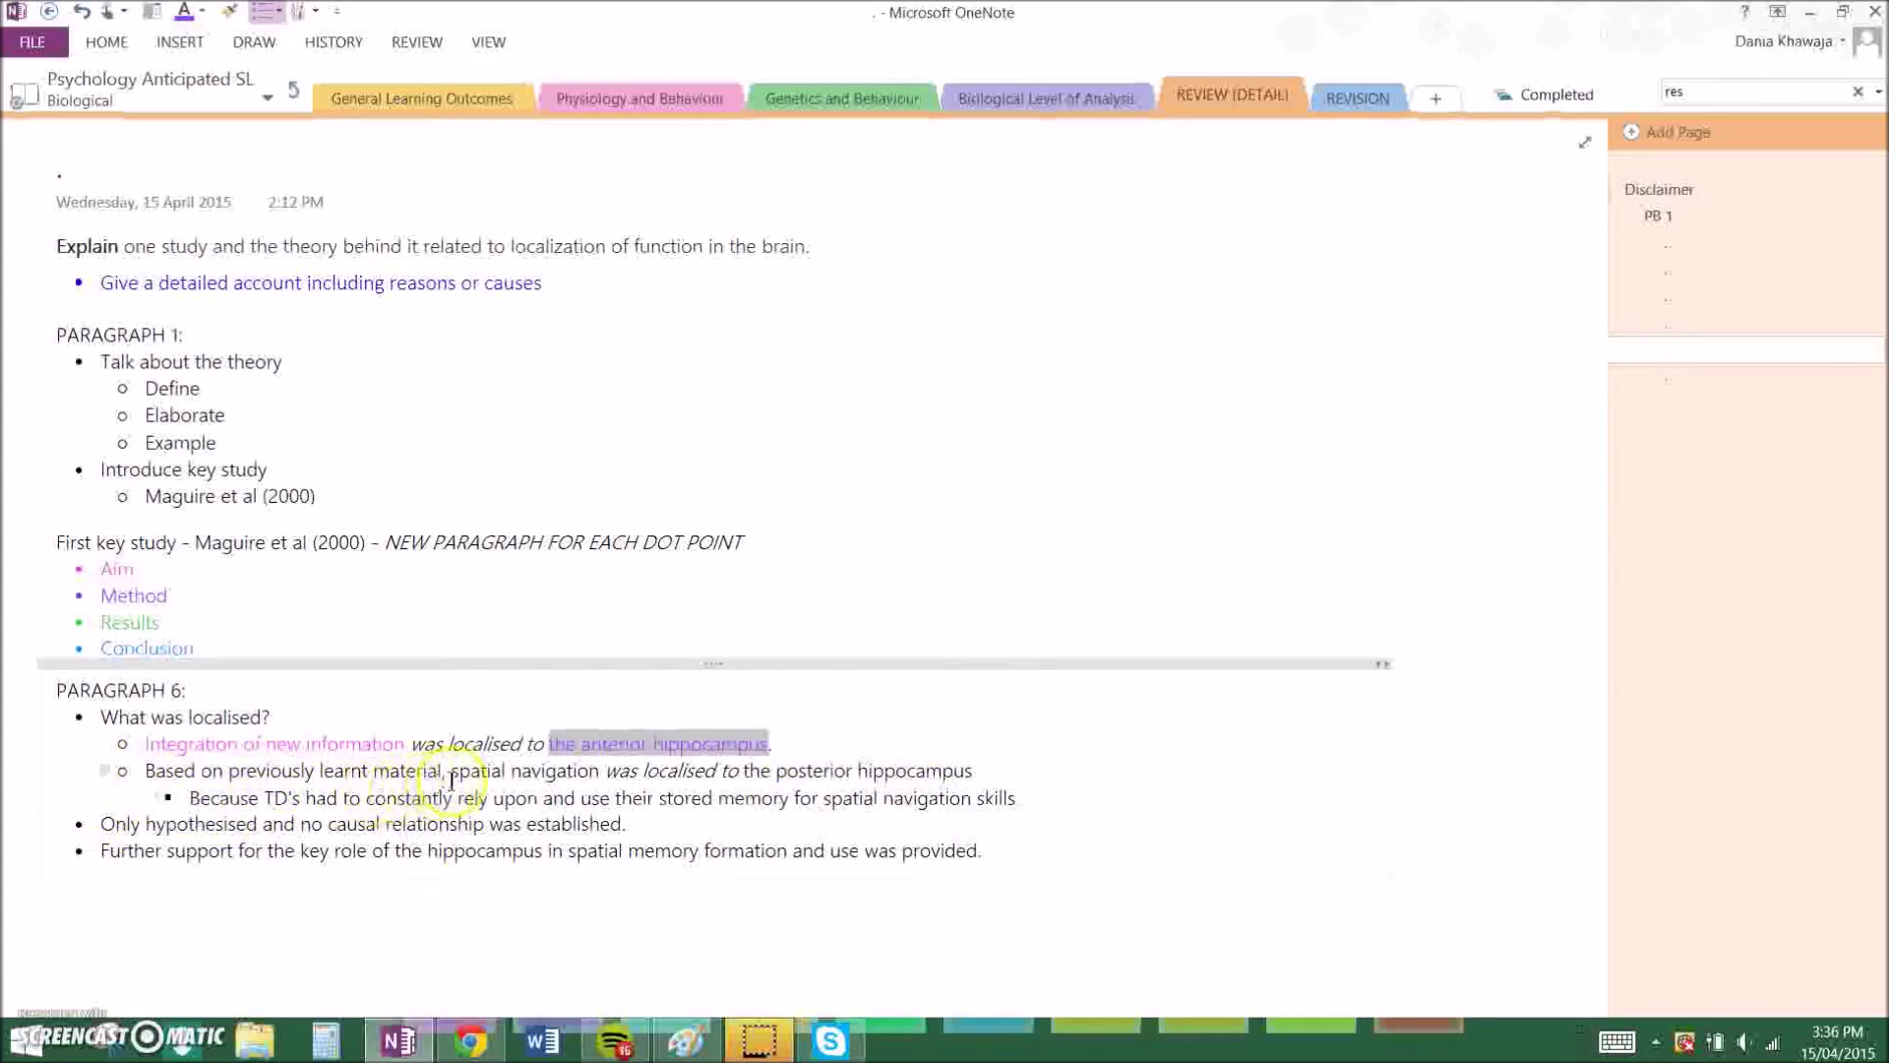
Make 'spatial navigation' pink and 'the posterior hippocampus' purple, then add a new bullet.
{"action": "left_click_drag", "start_coordinate": [454, 778], "coordinate": [600, 771]}
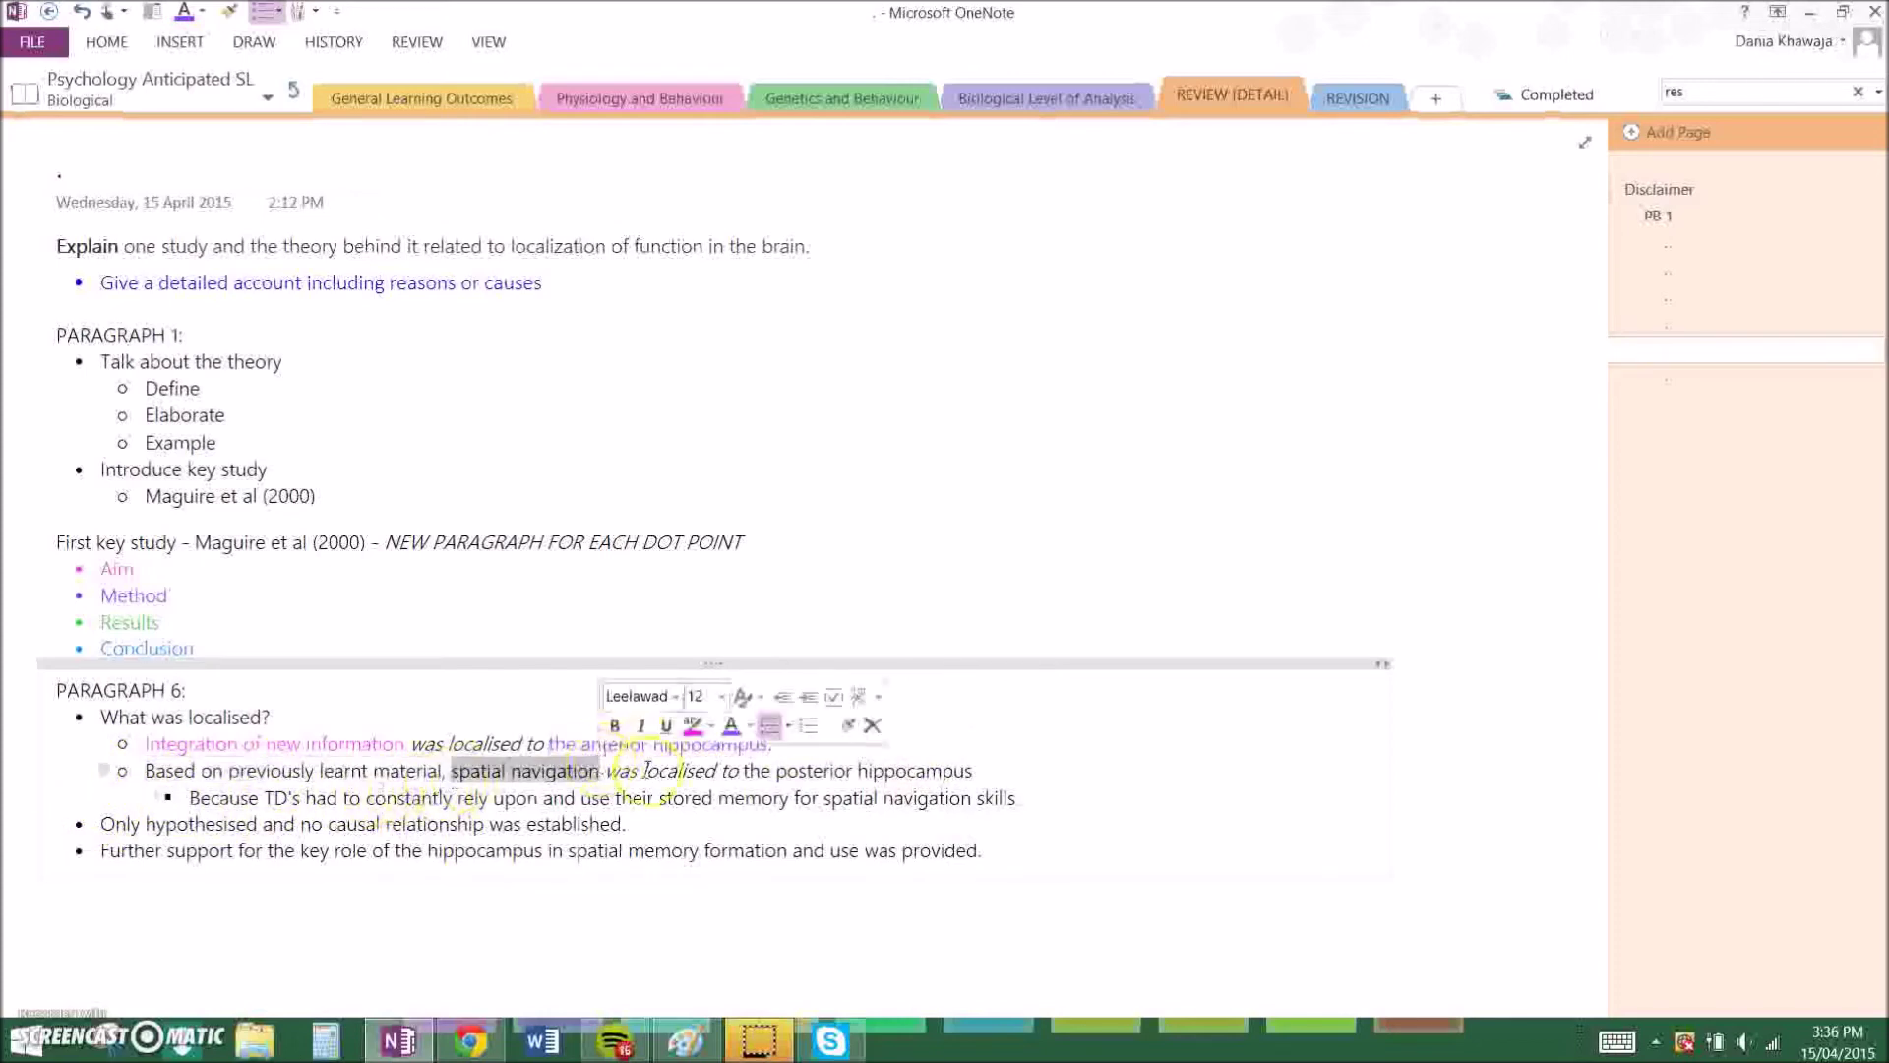
{"action": "left_click", "coordinate": [752, 728]}
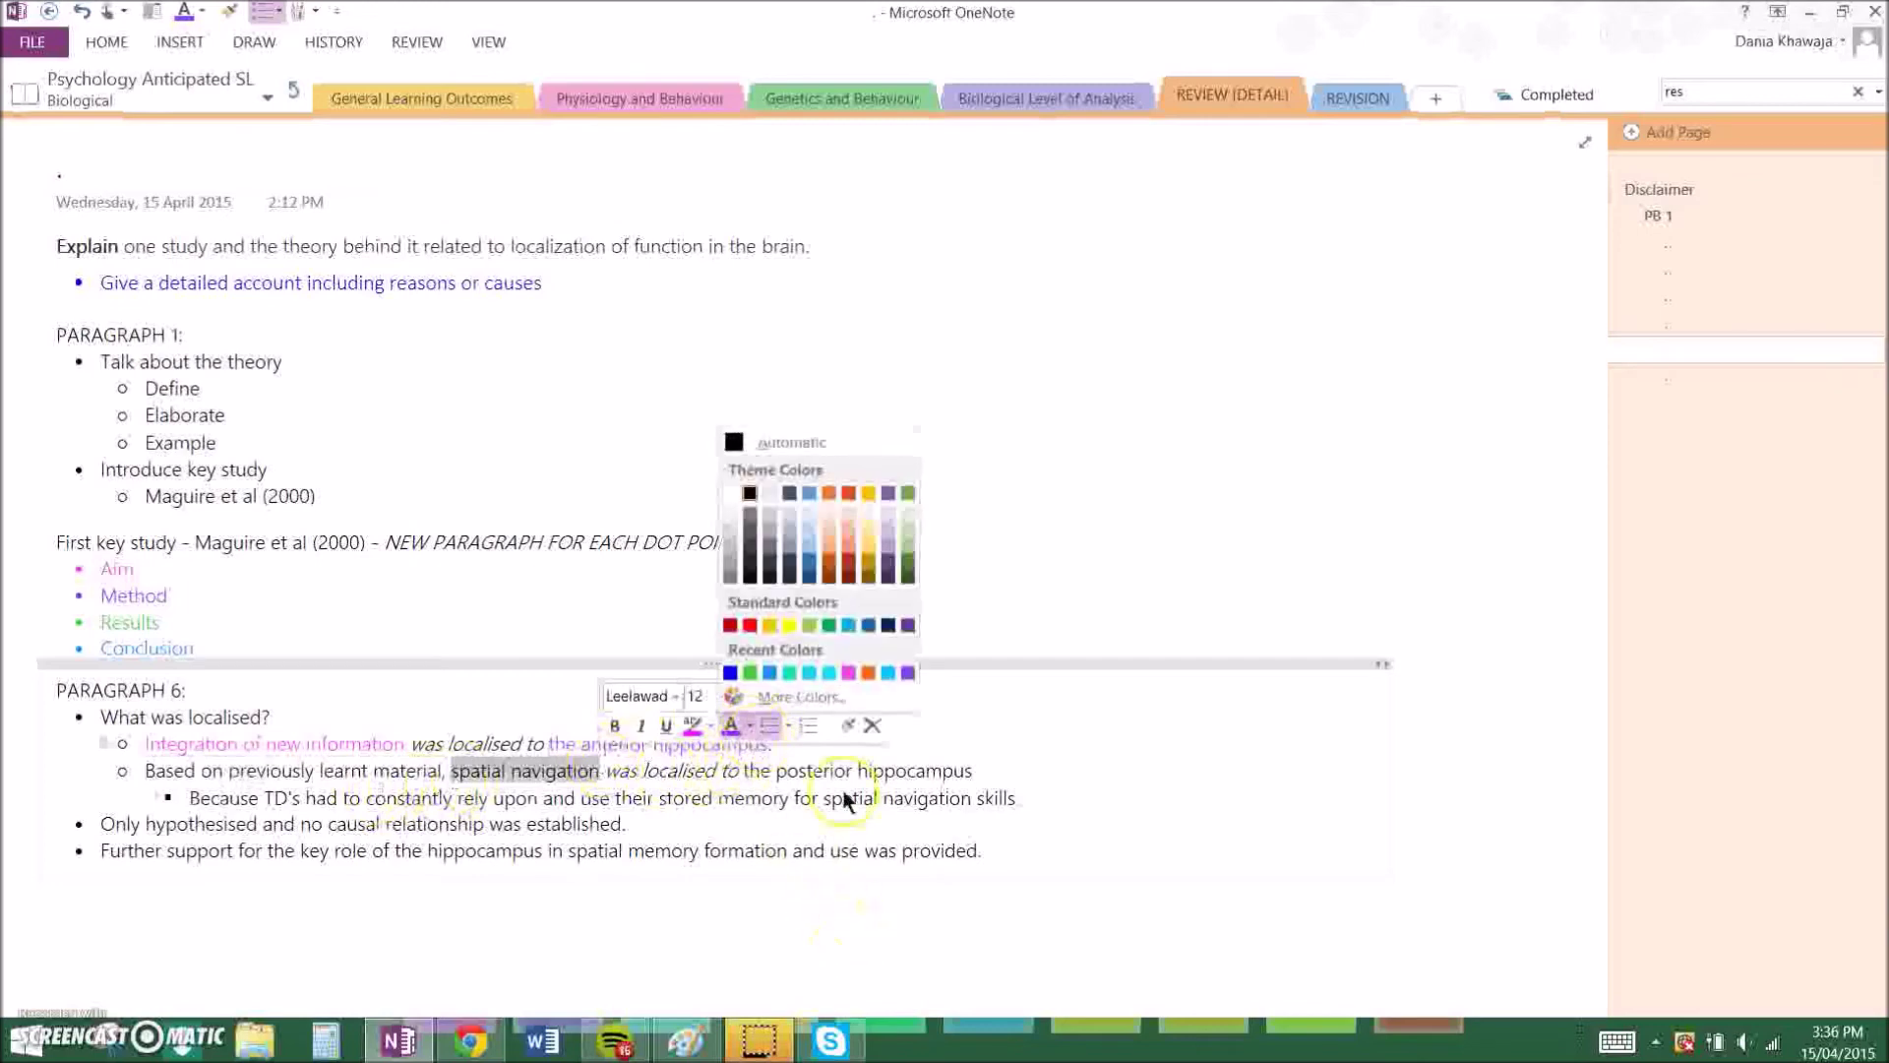
{"action": "left_click", "coordinate": [835, 671]}
{"action": "left_click_drag", "start_coordinate": [745, 771], "coordinate": [972, 767]}
{"action": "left_click", "coordinate": [1120, 728]}
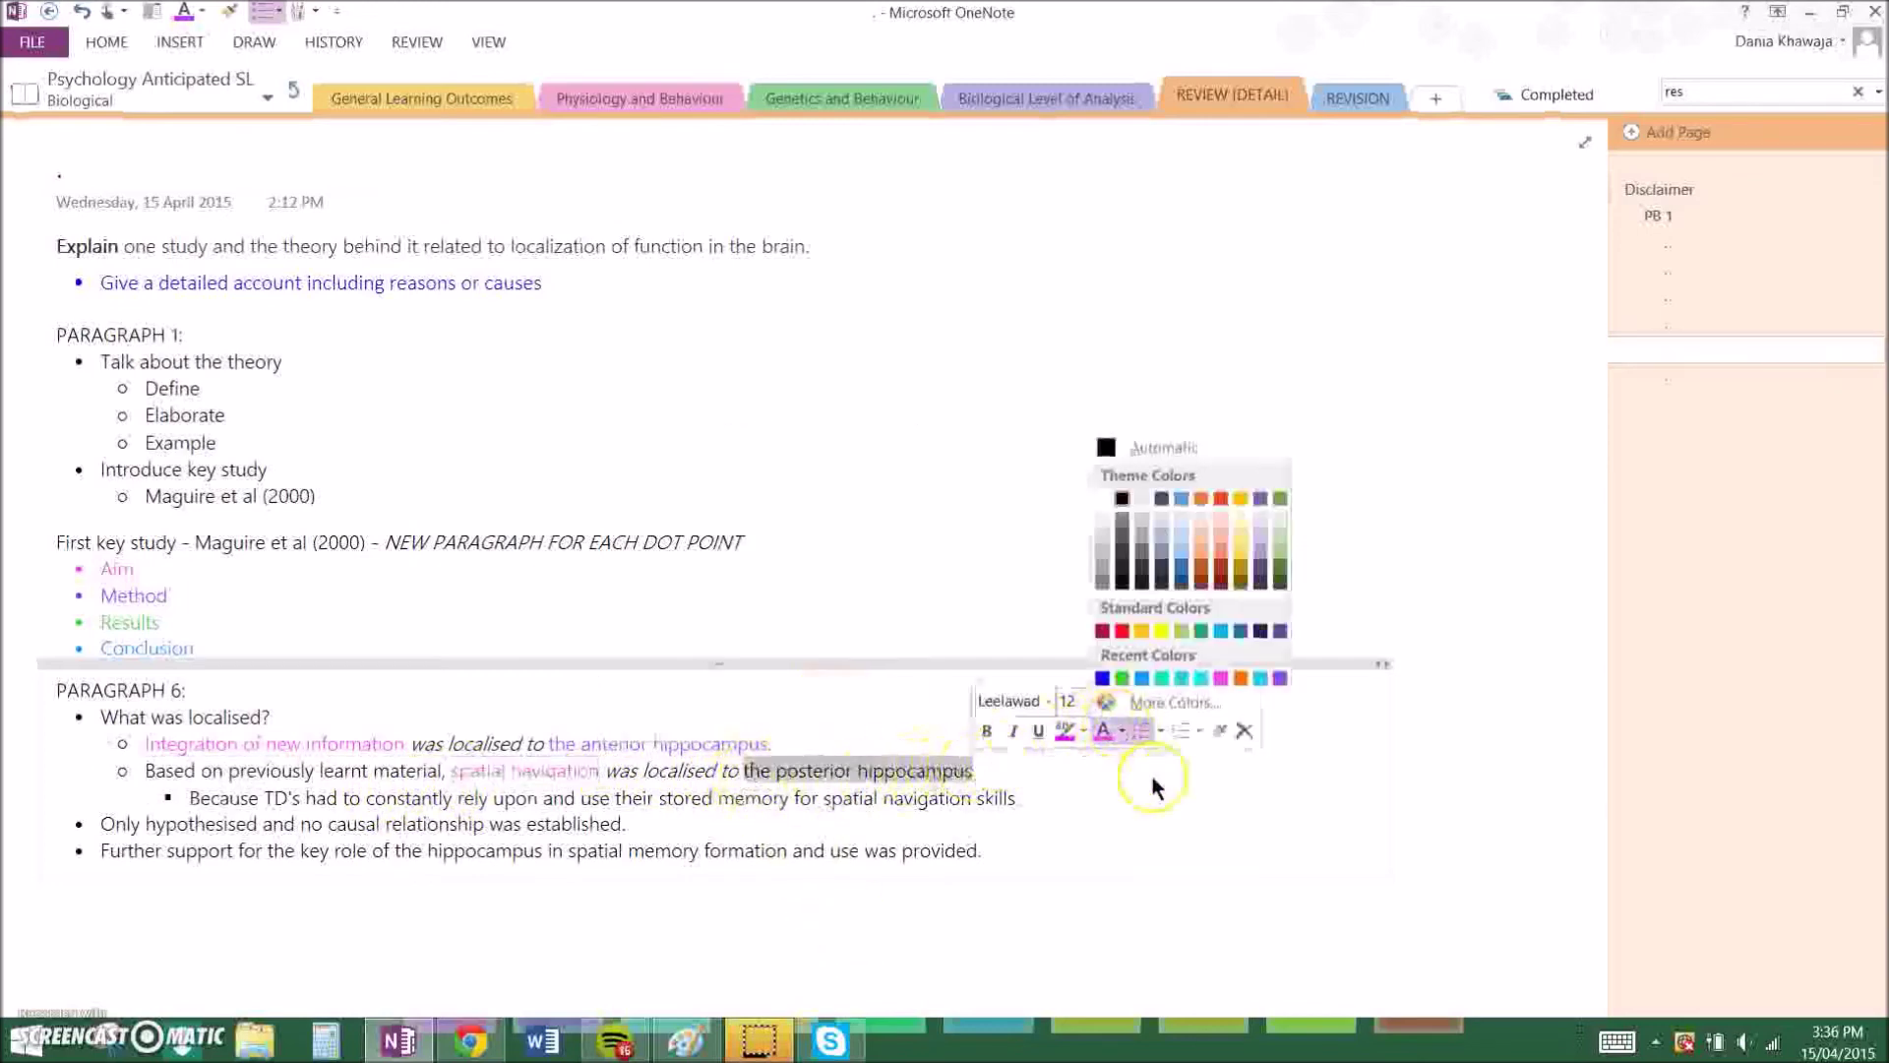
{"action": "left_click", "coordinate": [1279, 677]}
{"action": "left_click", "coordinate": [658, 878]}
{"action": "key", "text": "Return"}
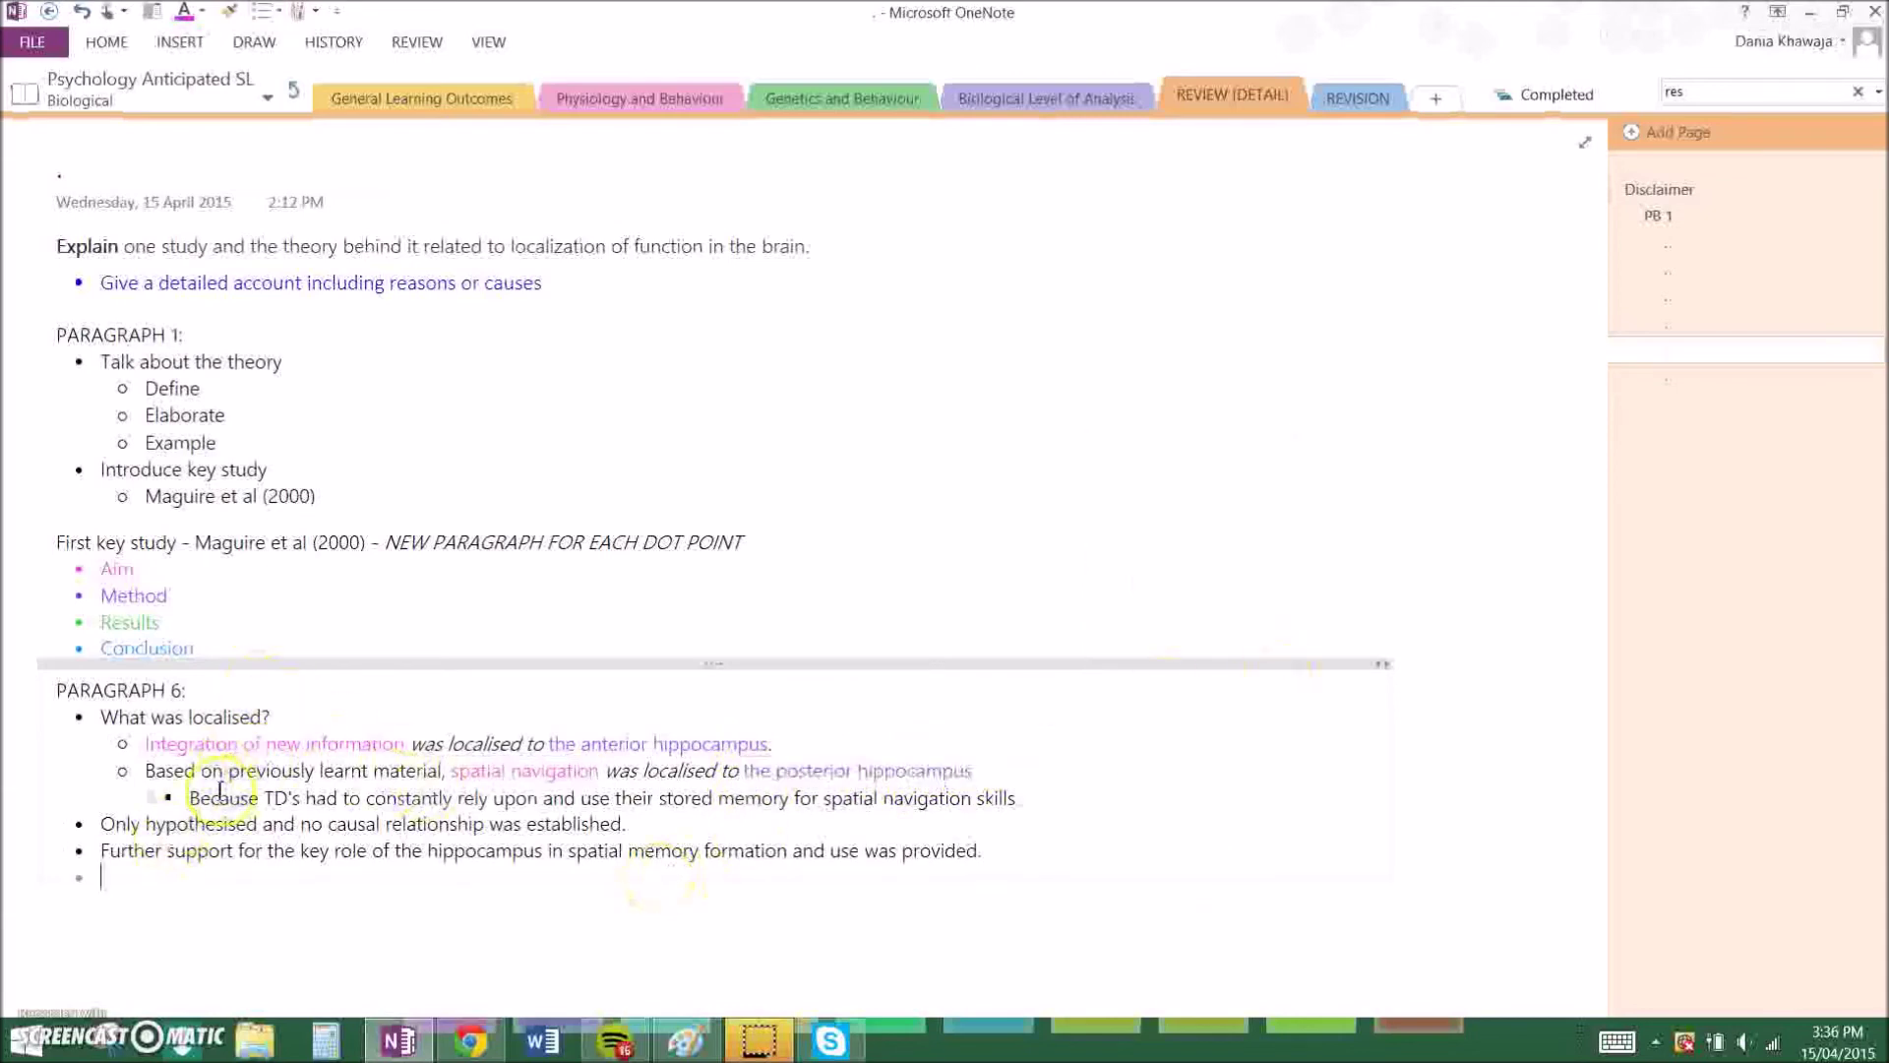
Delete the empty bullet after 'established.' and narrow the Paragraph 6 note container.
{"action": "left_click_drag", "start_coordinate": [227, 795], "coordinate": [730, 832]}
{"action": "left_click", "coordinate": [731, 834]}
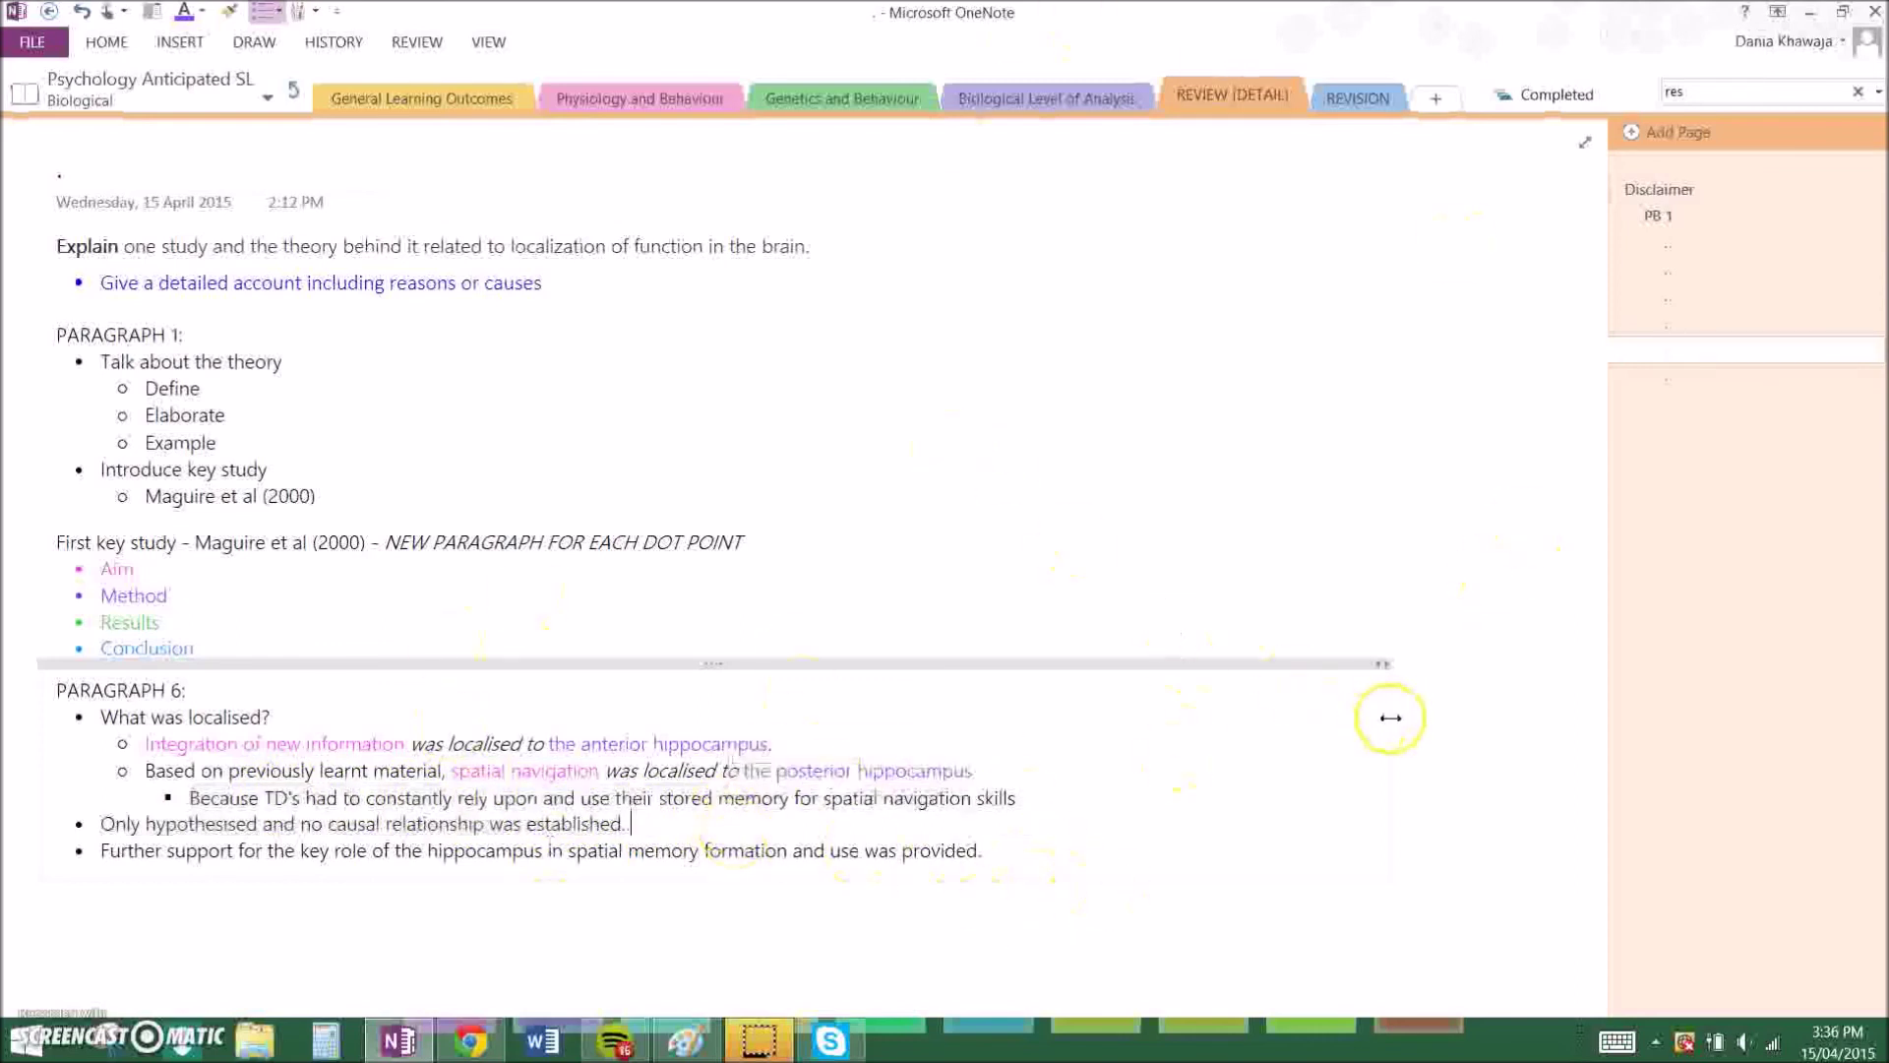
{"action": "left_click_drag", "start_coordinate": [1390, 718], "coordinate": [1148, 764]}
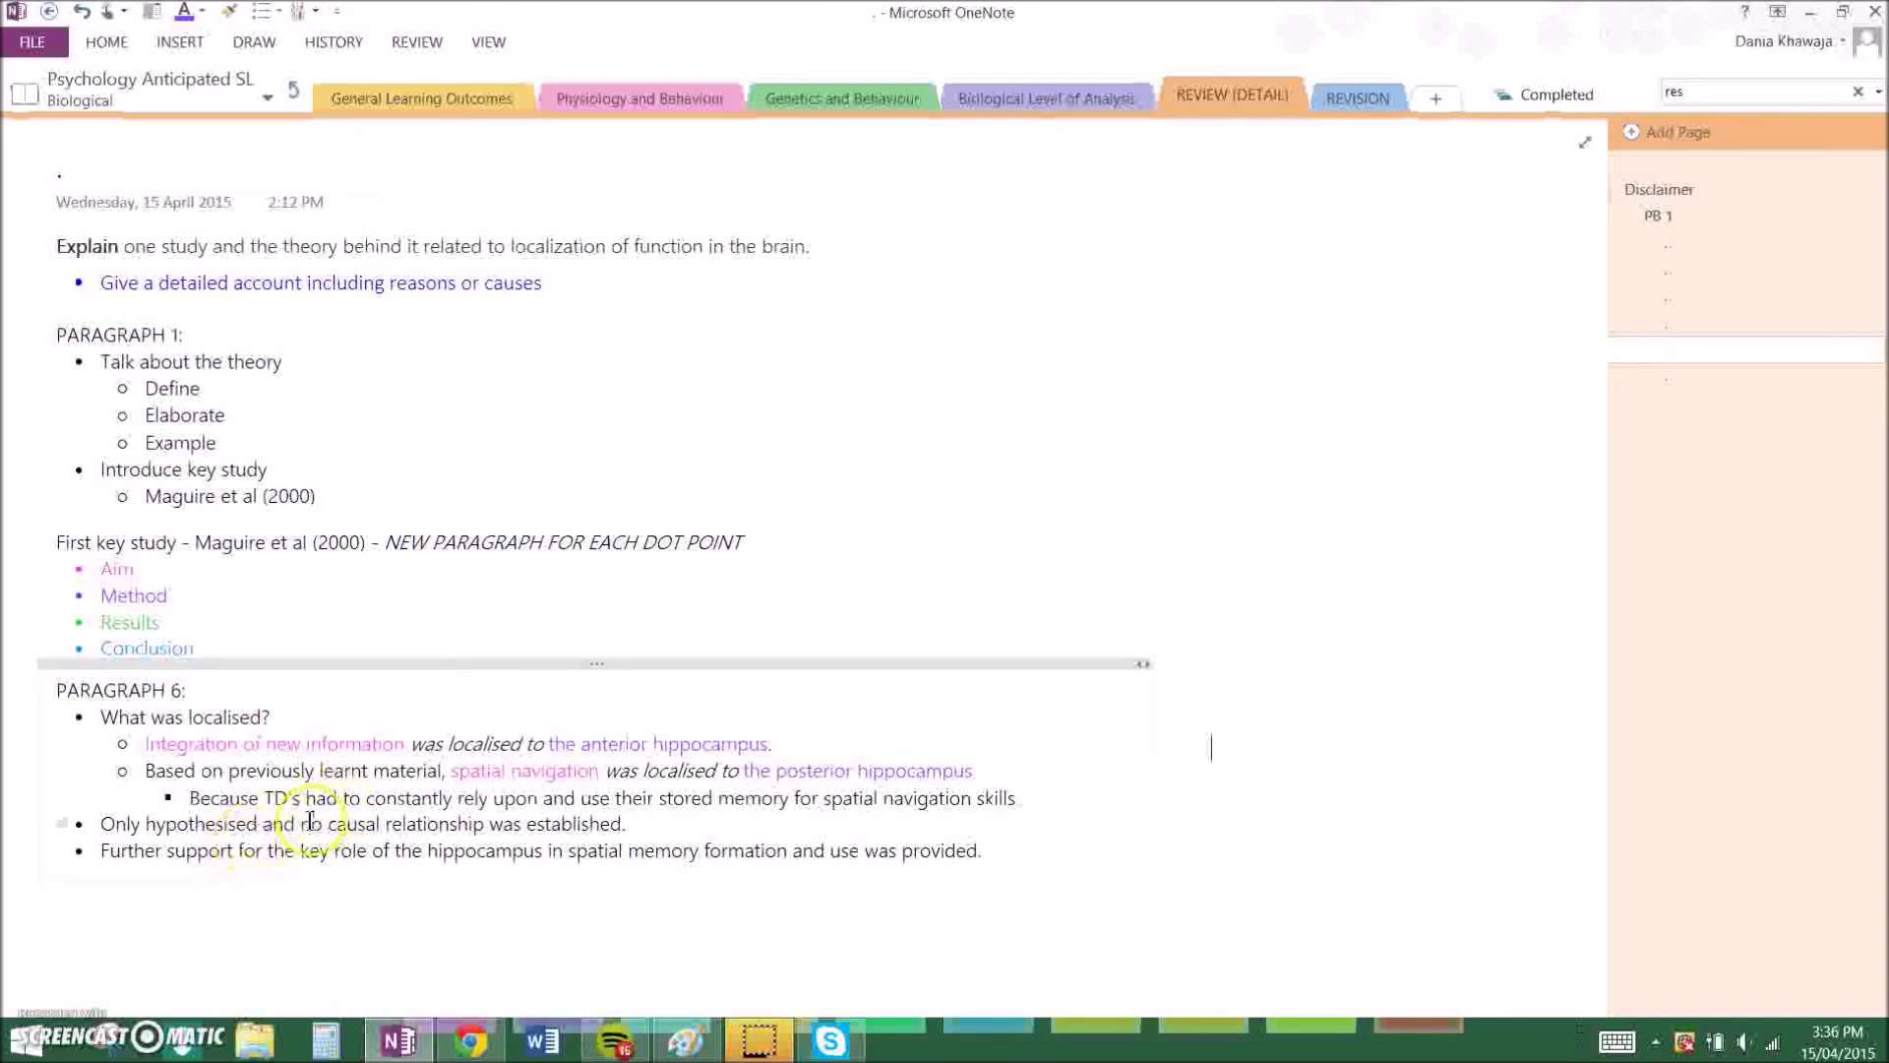
{"action": "left_click_drag", "start_coordinate": [302, 824], "coordinate": [620, 823]}
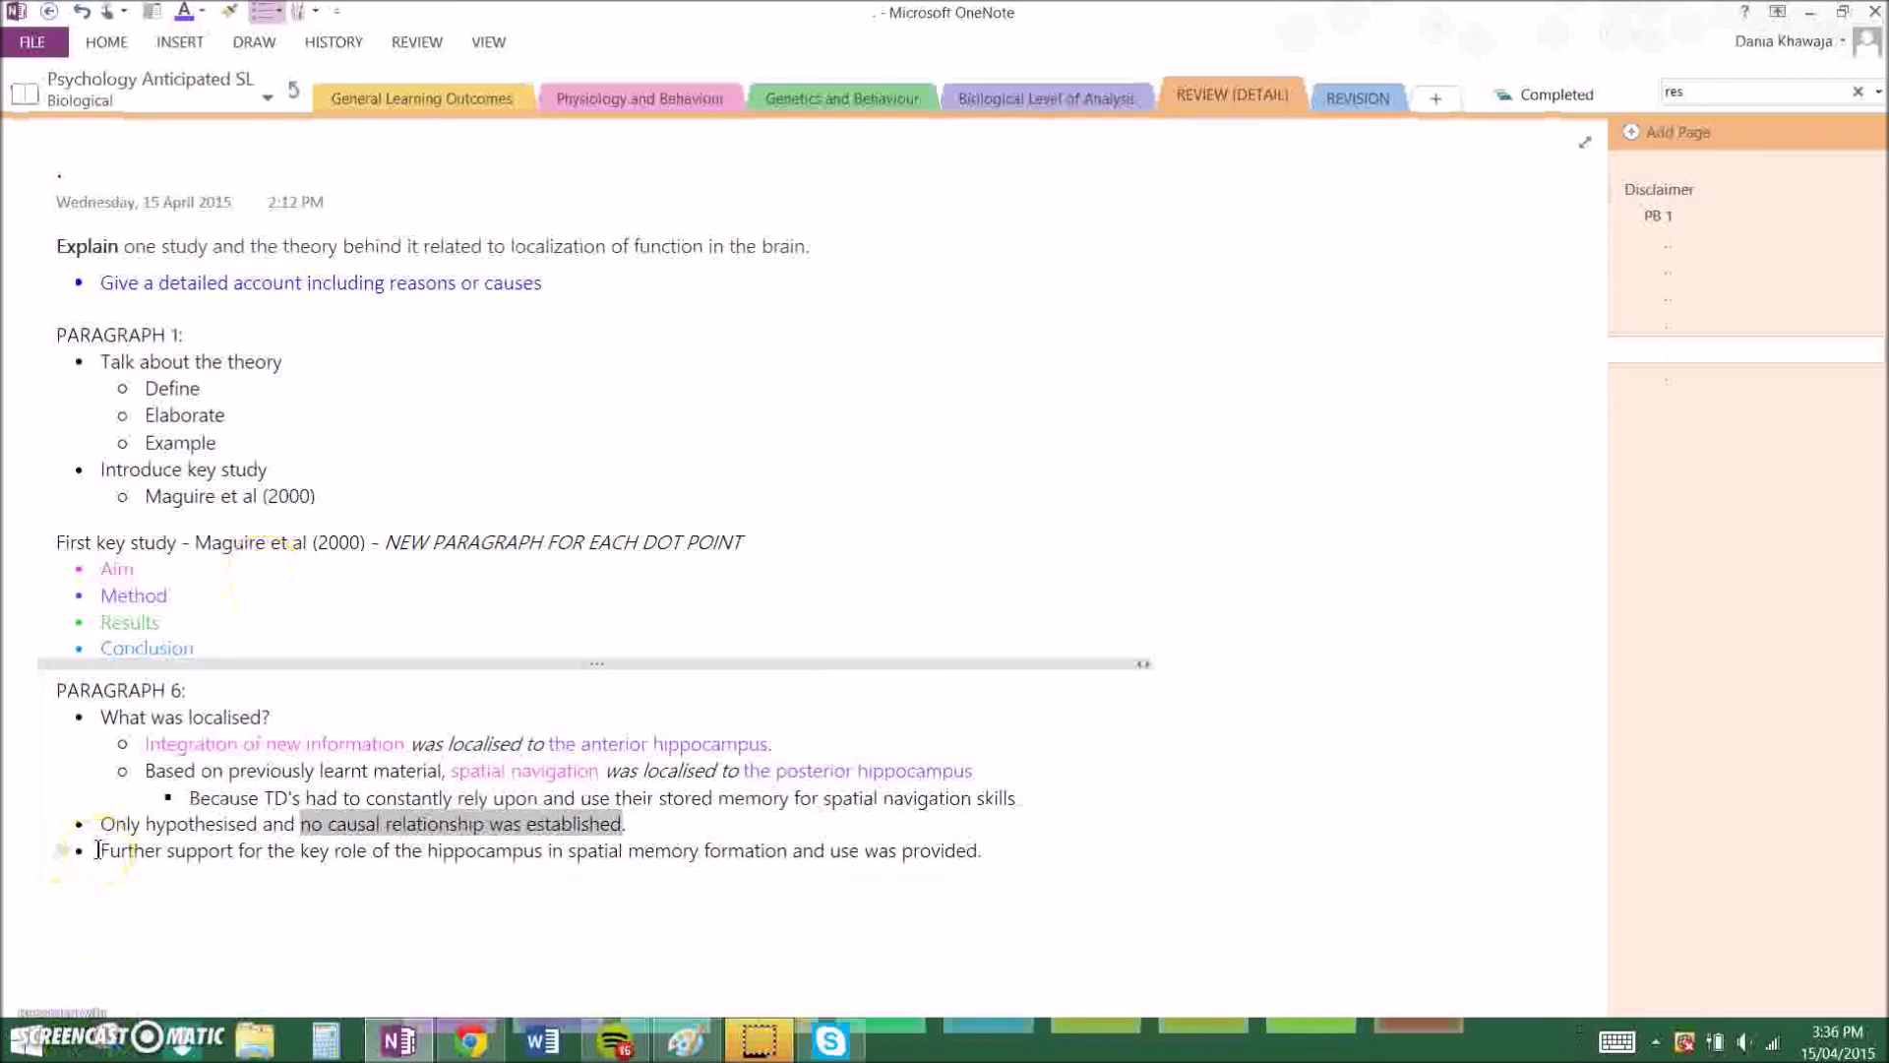
{"action": "left_click", "coordinate": [864, 849]}
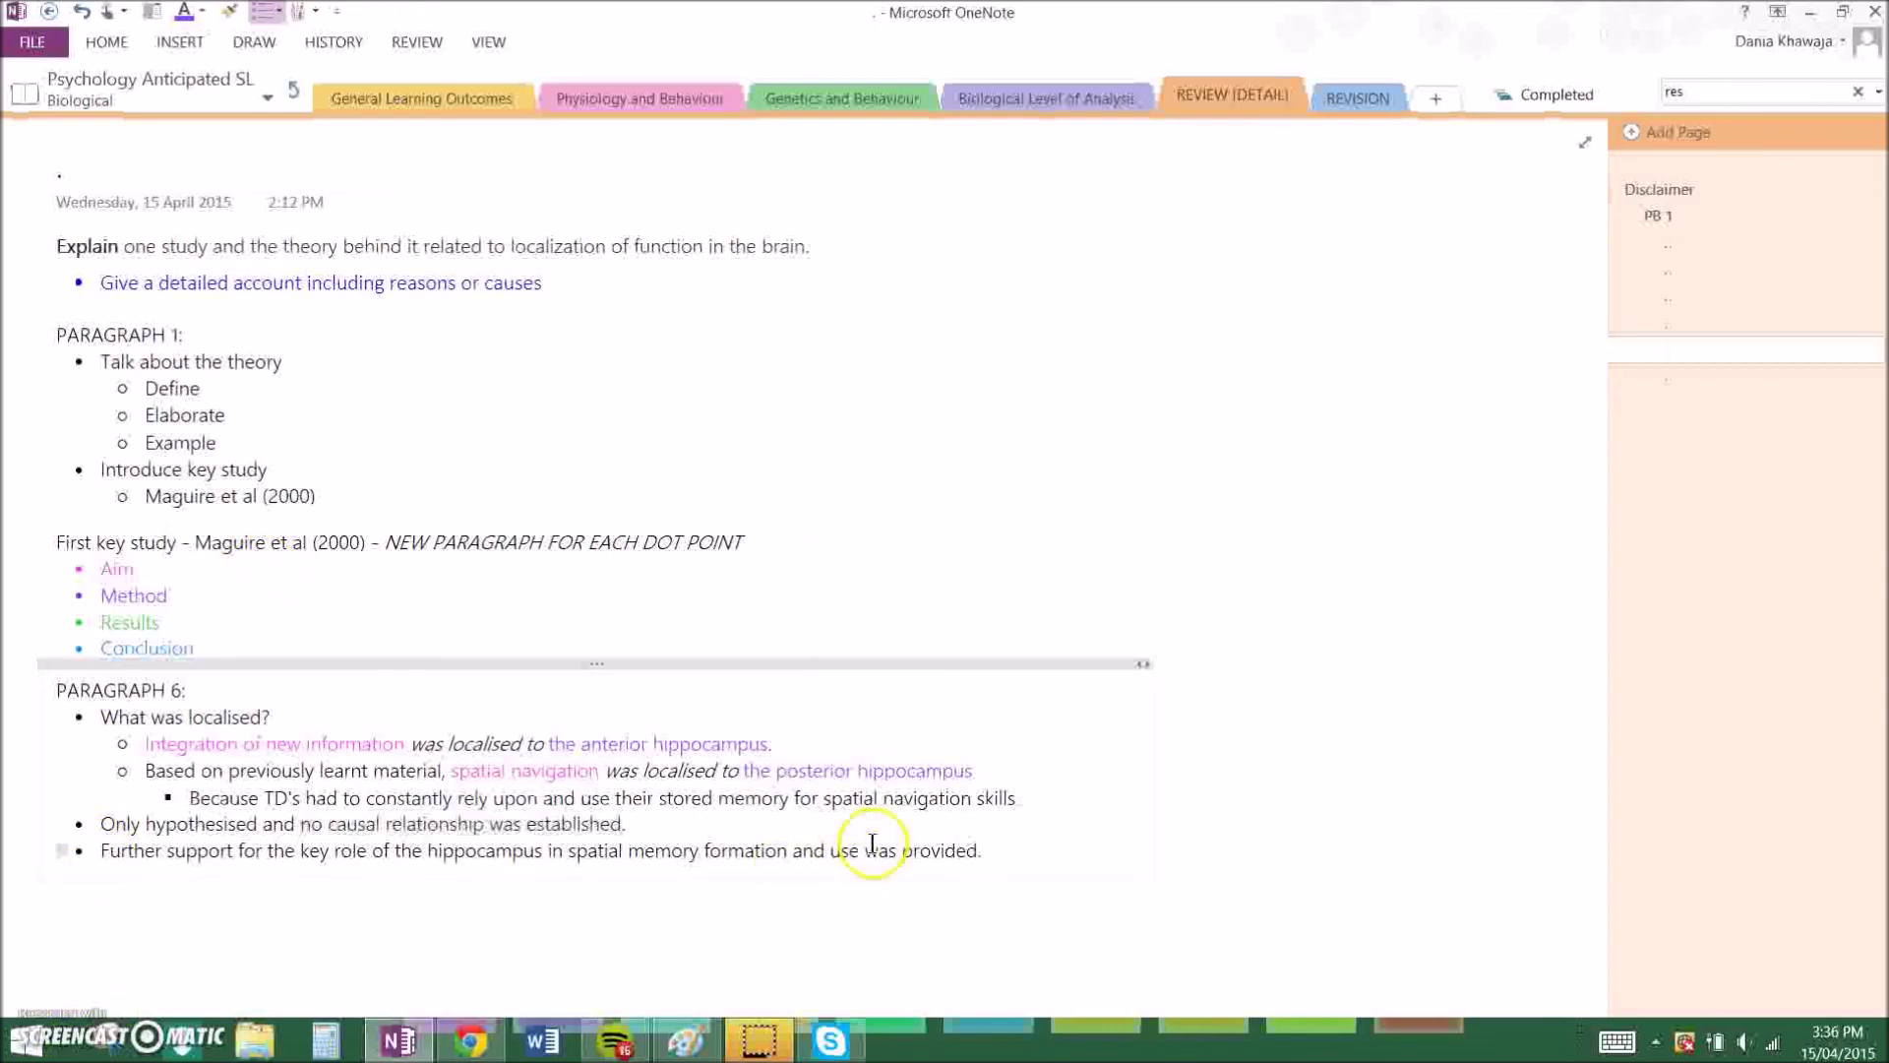
Open the PARAGRAPH 7 plan page and colour its ≠ symbol red.
{"action": "left_click", "coordinate": [1684, 382]}
{"action": "scroll", "coordinate": [1083, 552], "scroll_direction": "down", "scroll_amount": 1}
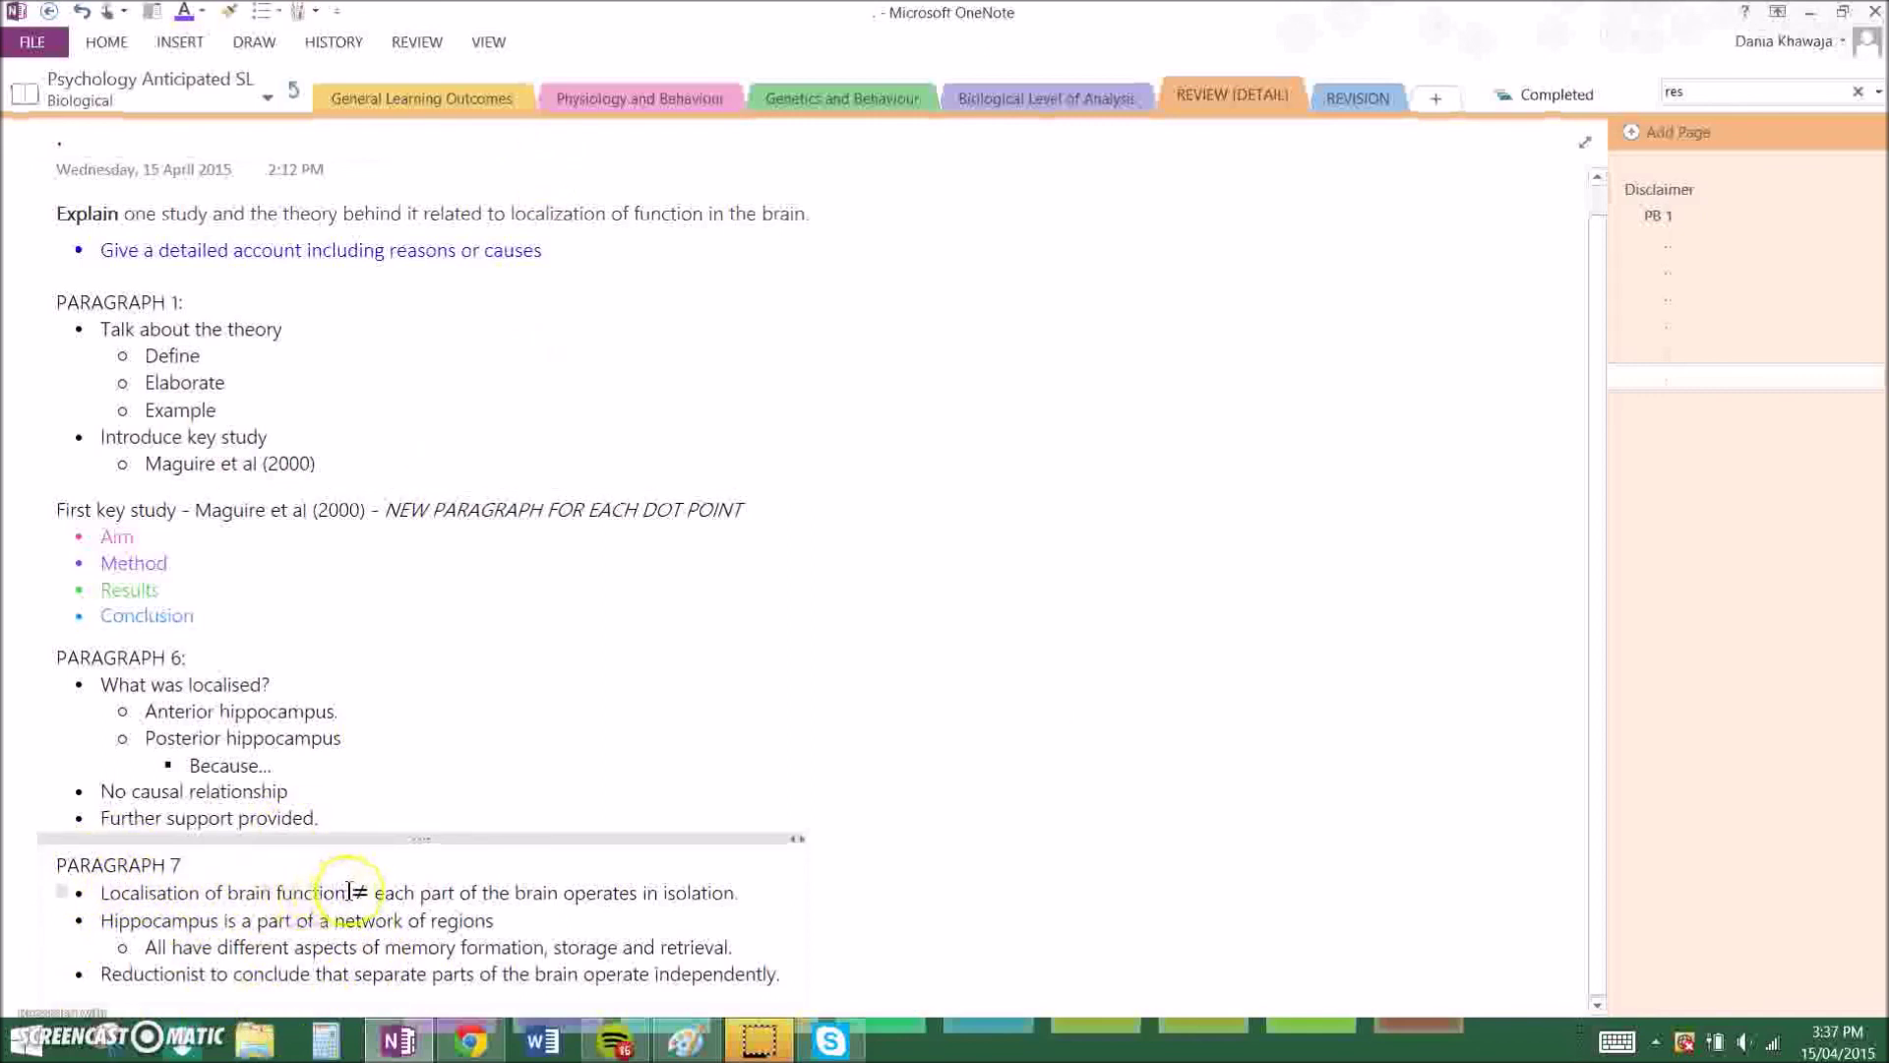
{"action": "left_click_drag", "start_coordinate": [350, 890], "coordinate": [371, 890]}
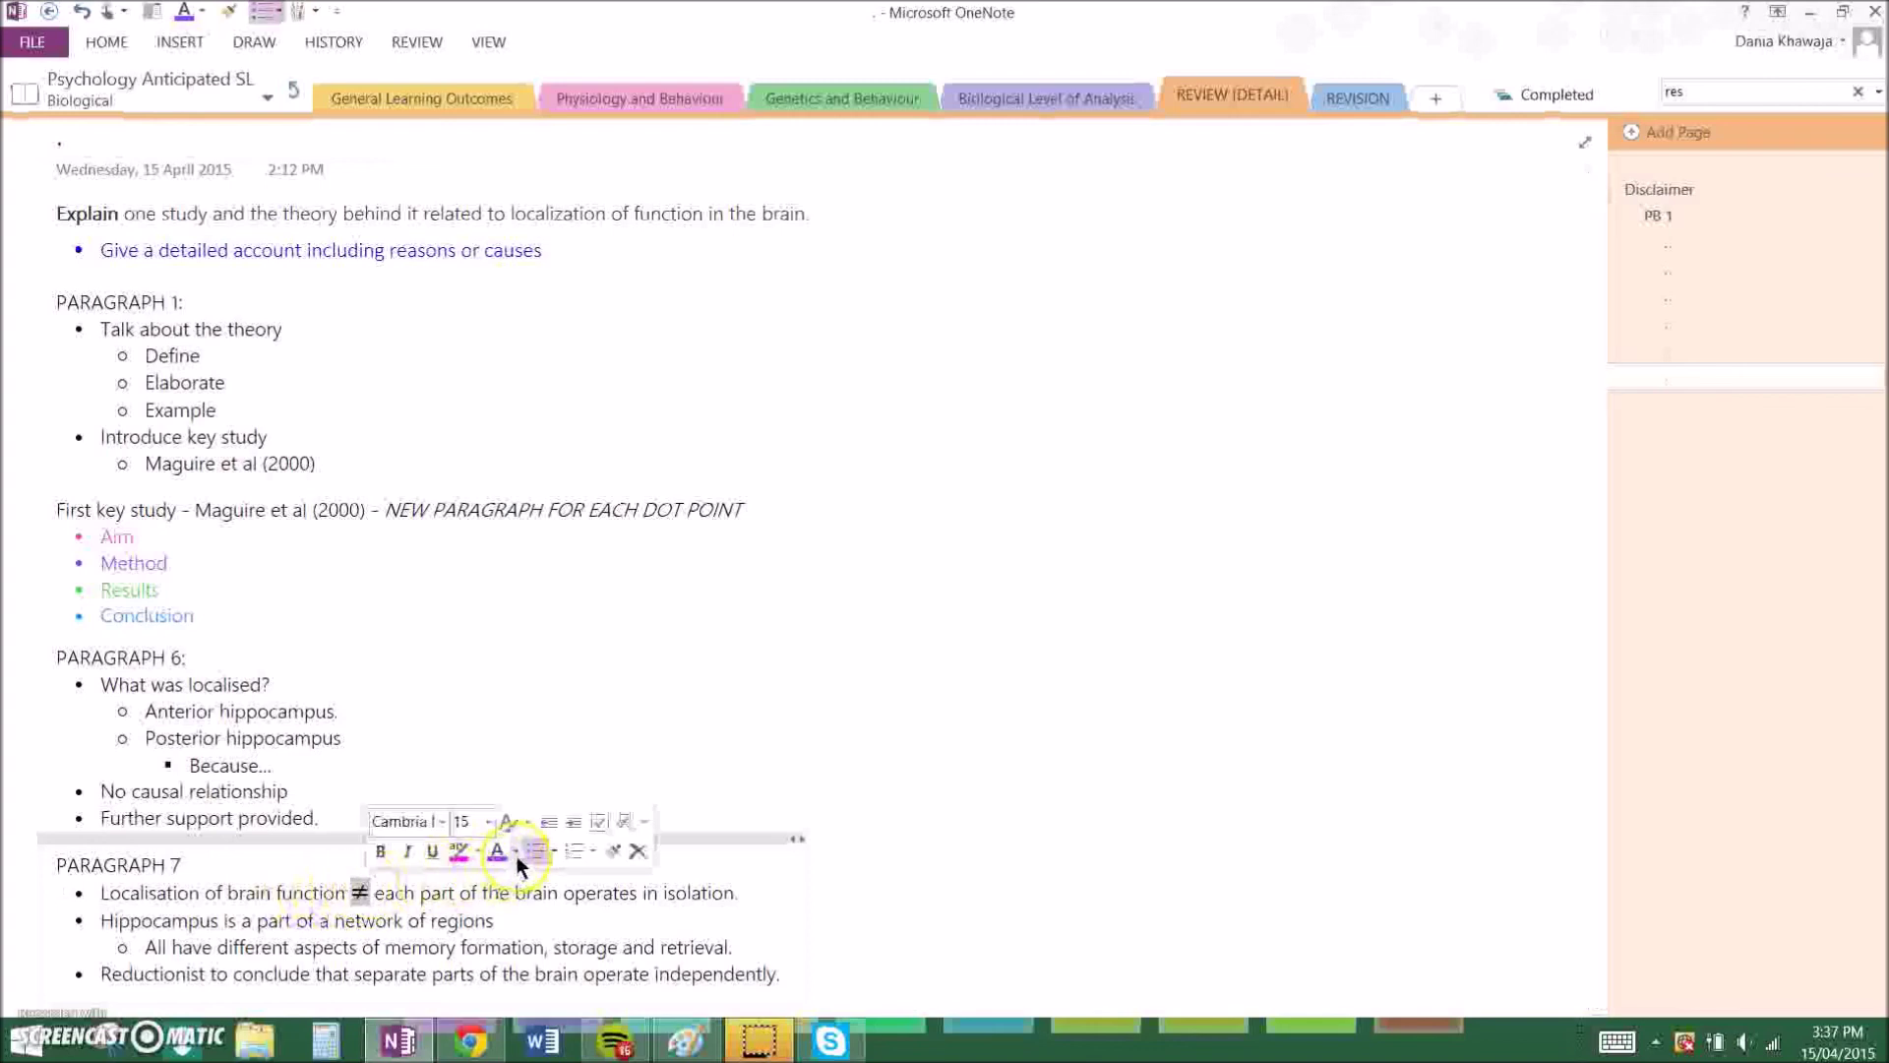
{"action": "left_click", "coordinate": [517, 858]}
{"action": "left_click", "coordinate": [516, 757]}
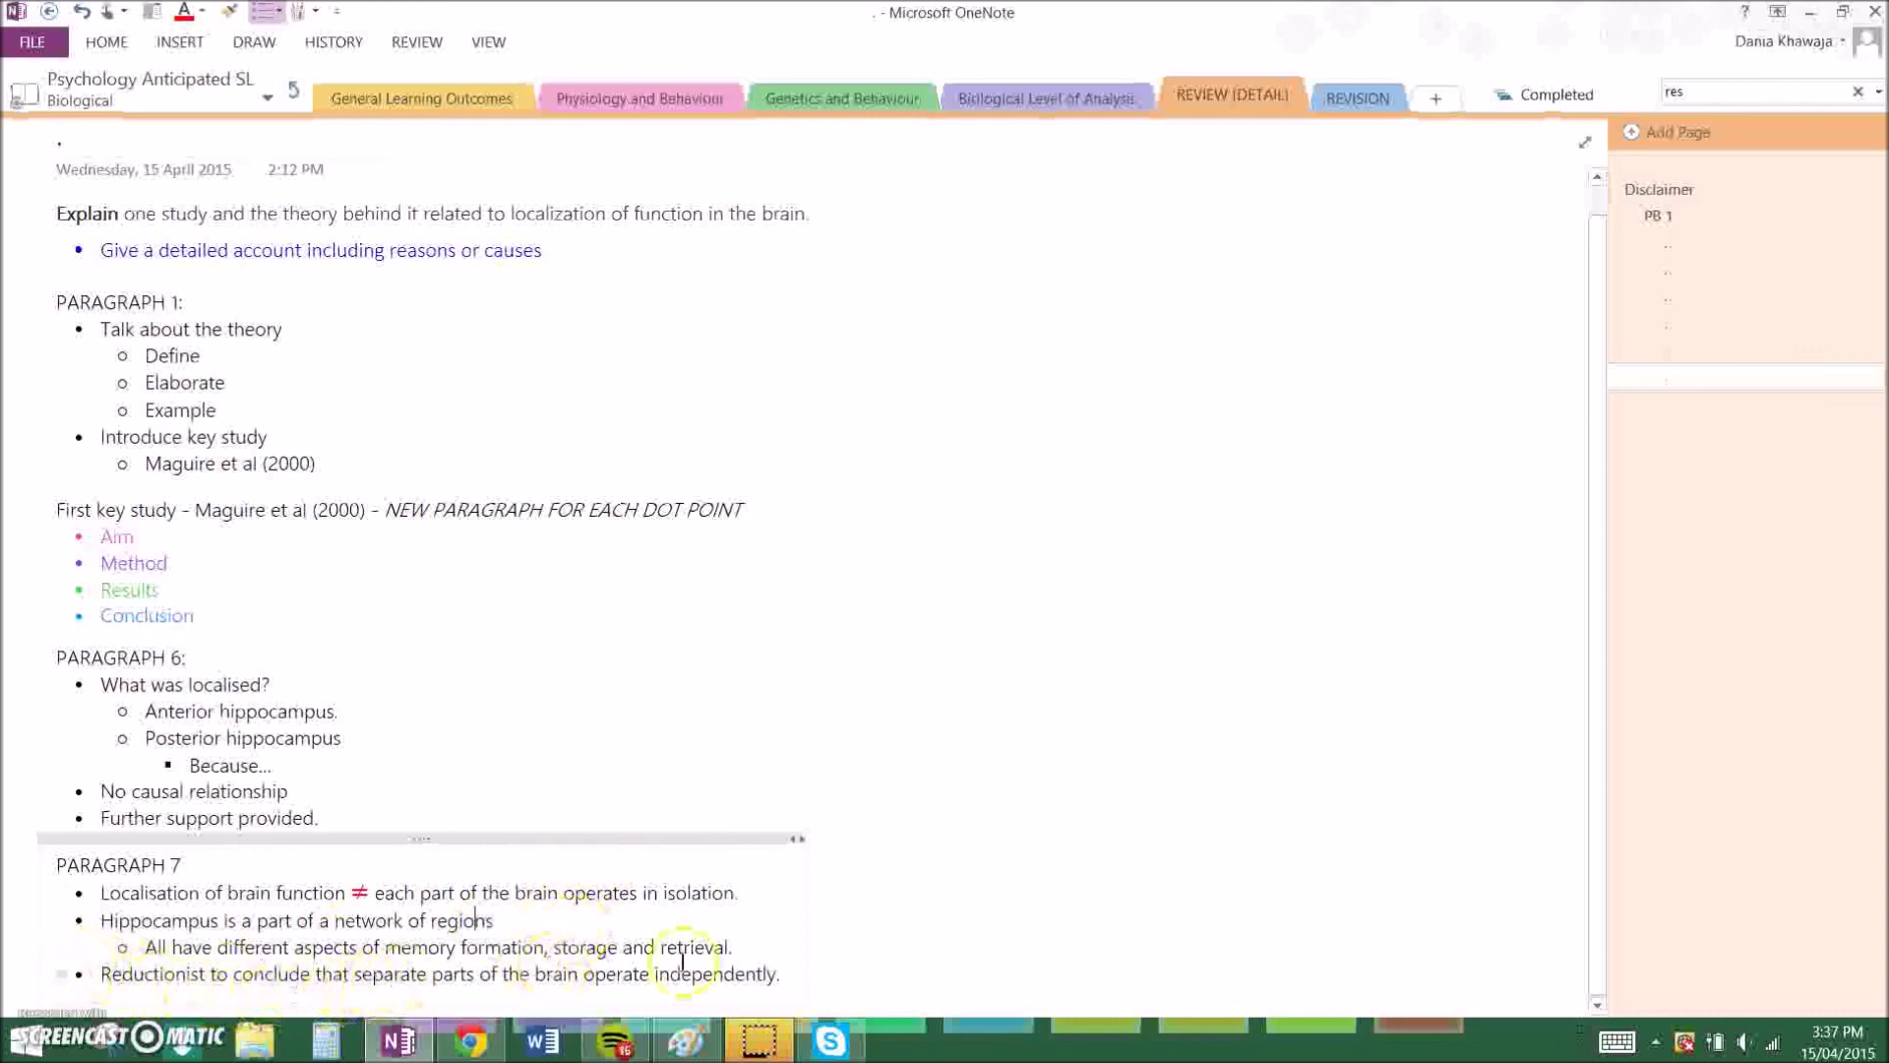
{"action": "left_click", "coordinate": [890, 970]}
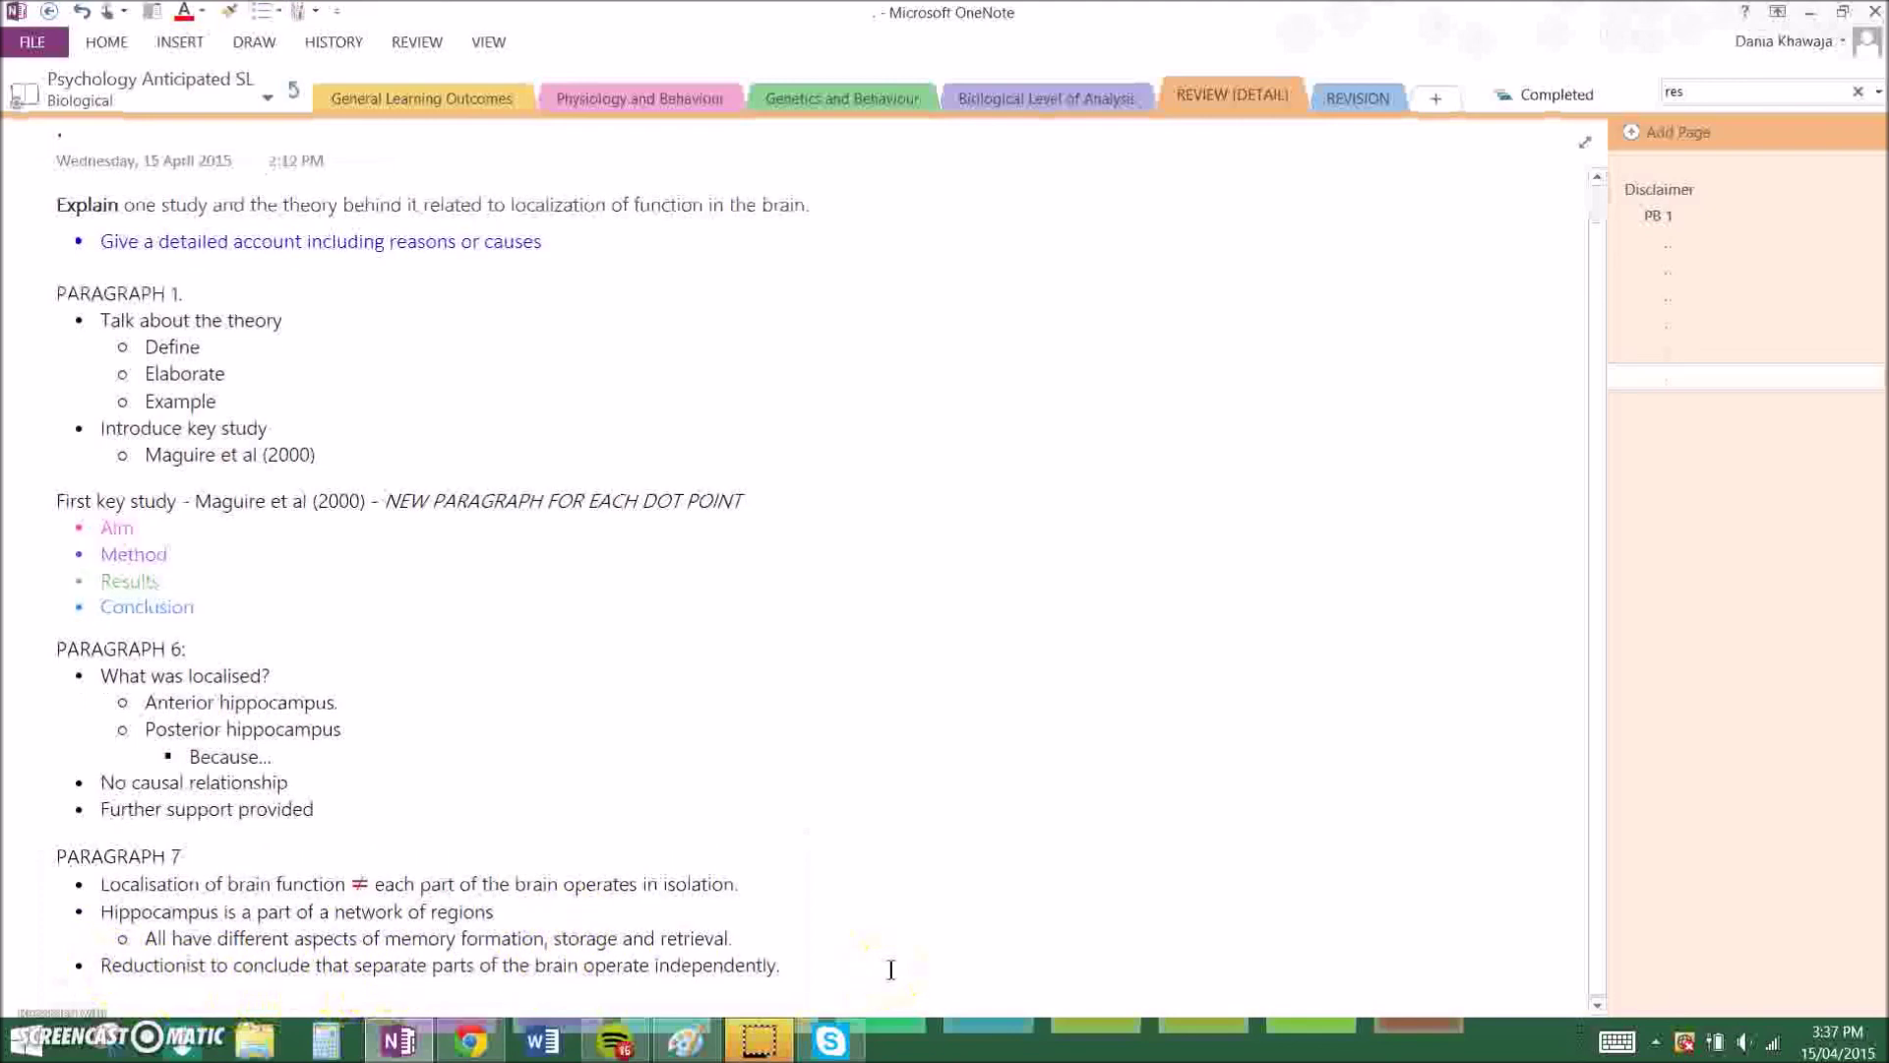
{"action": "scroll", "coordinate": [885, 964], "scroll_direction": "up", "scroll_amount": 1}
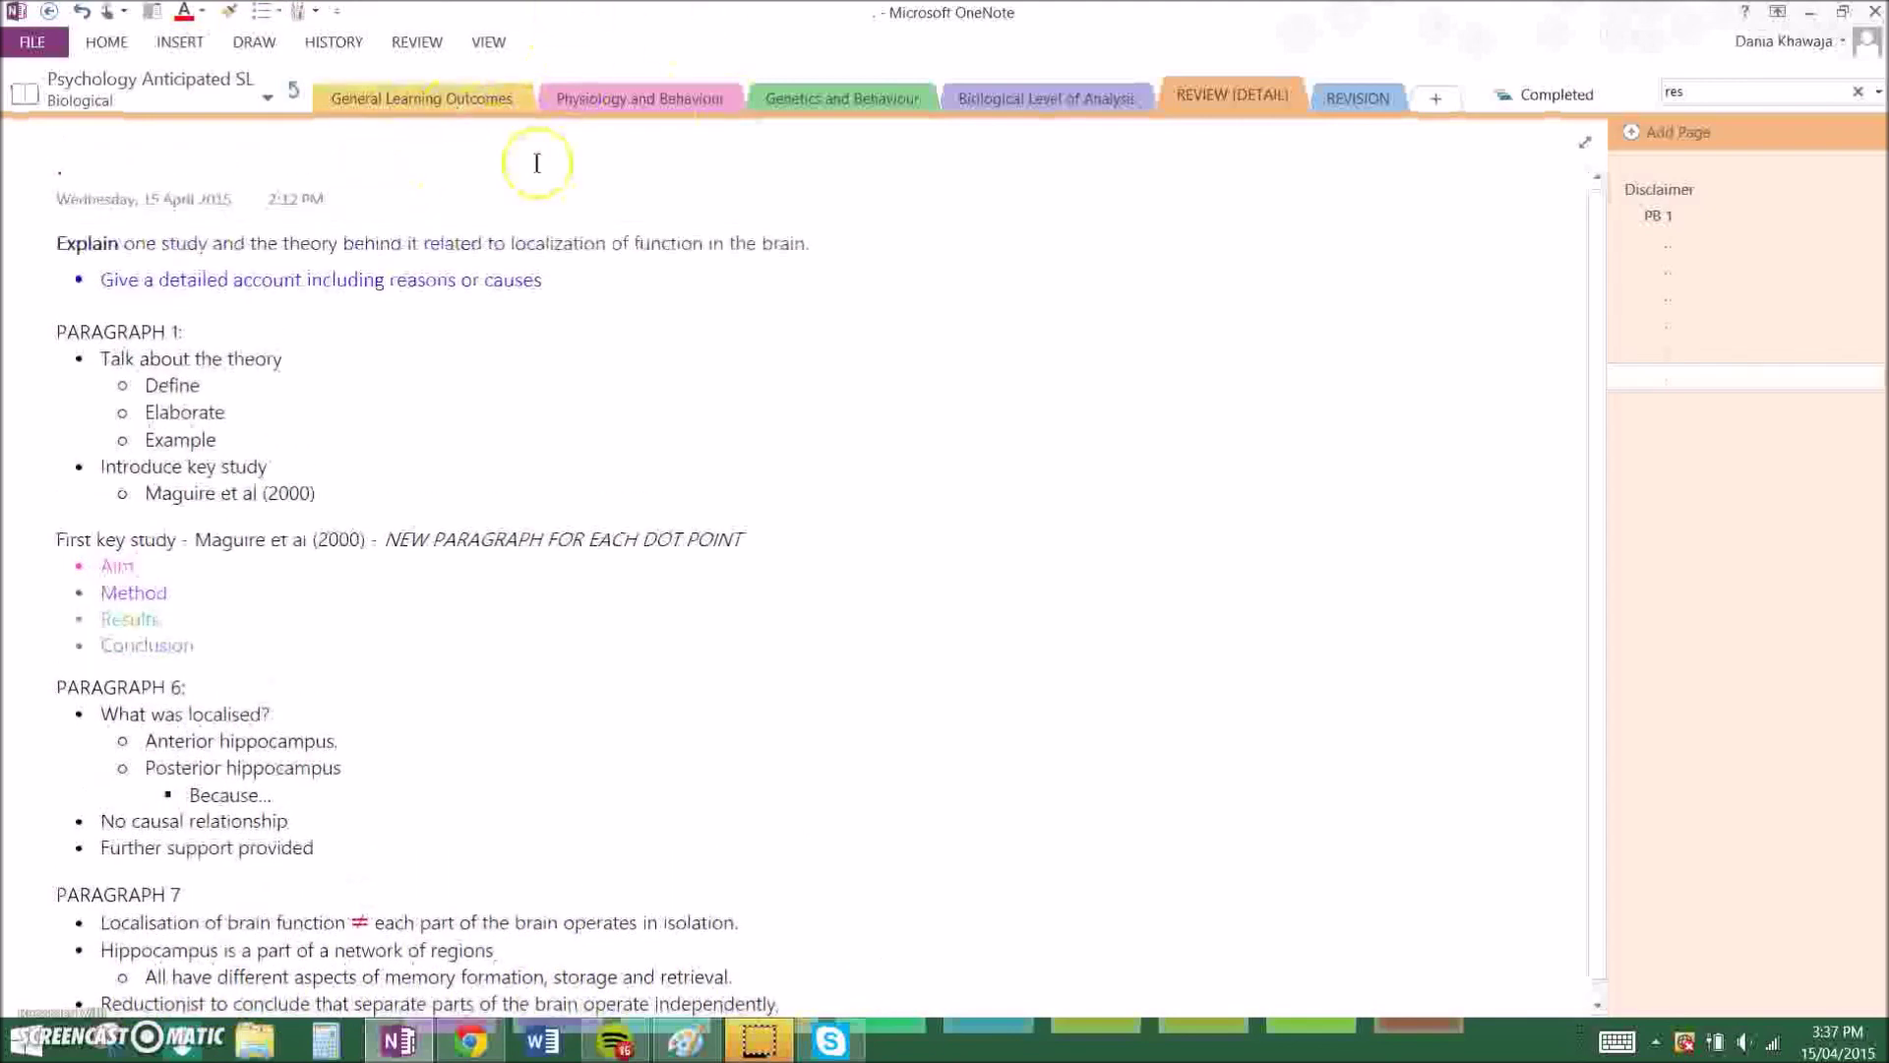